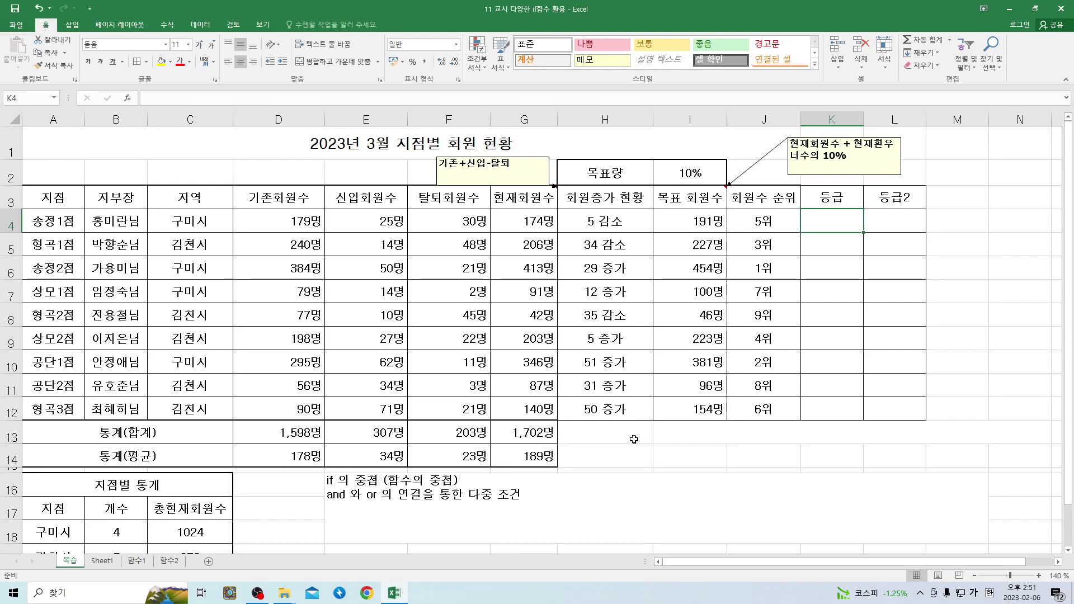
Examine the 현재회원수 values in G4:G12 and the empty 등급 column they are meant to be graded in.
left_click(742, 435)
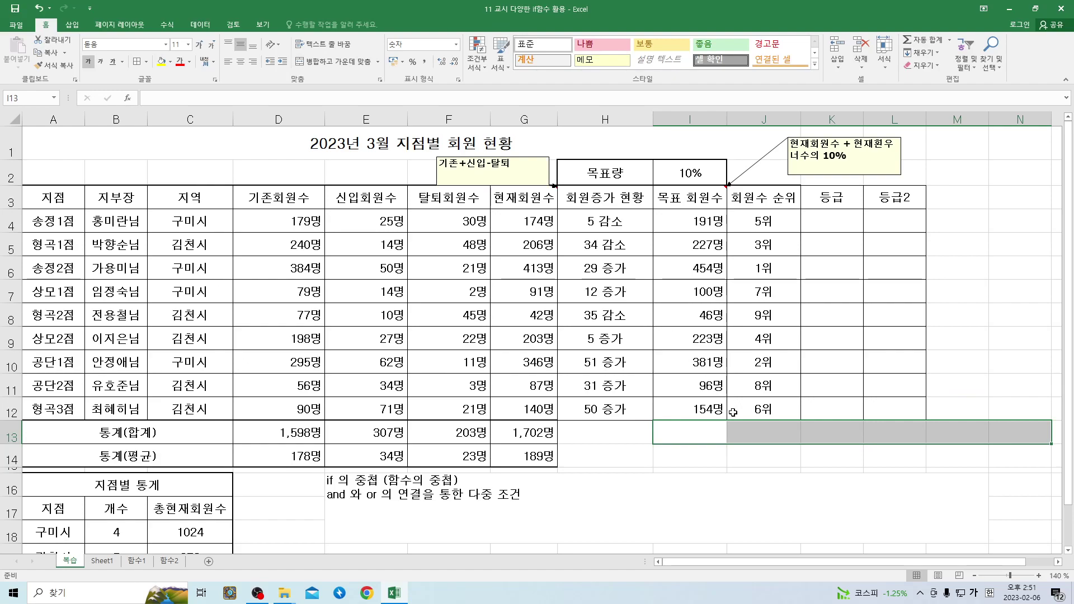
left_click(834, 193)
left_click(833, 222)
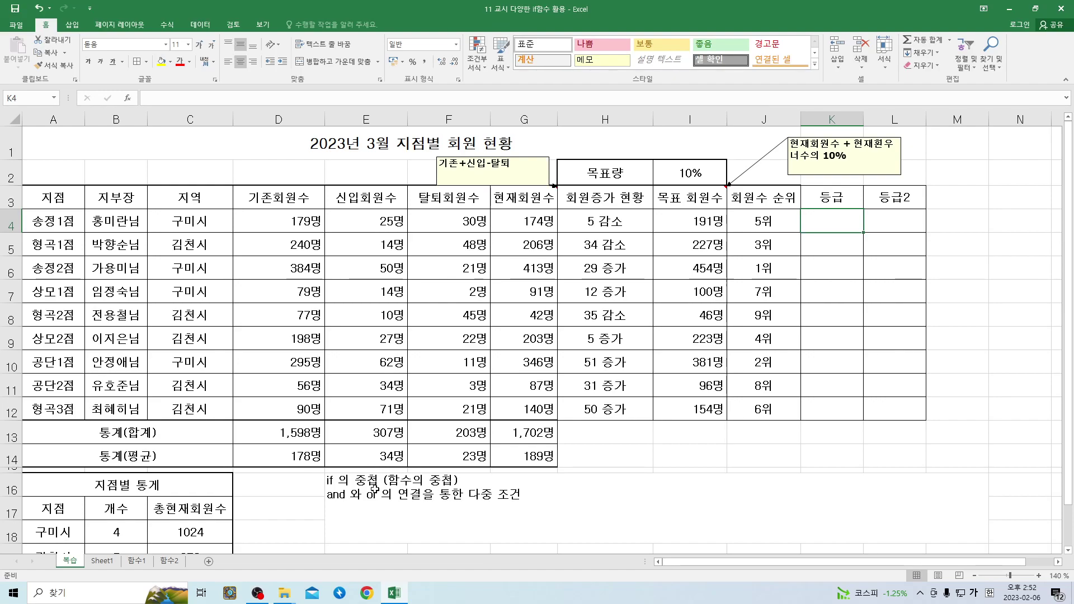
left_click(832, 200)
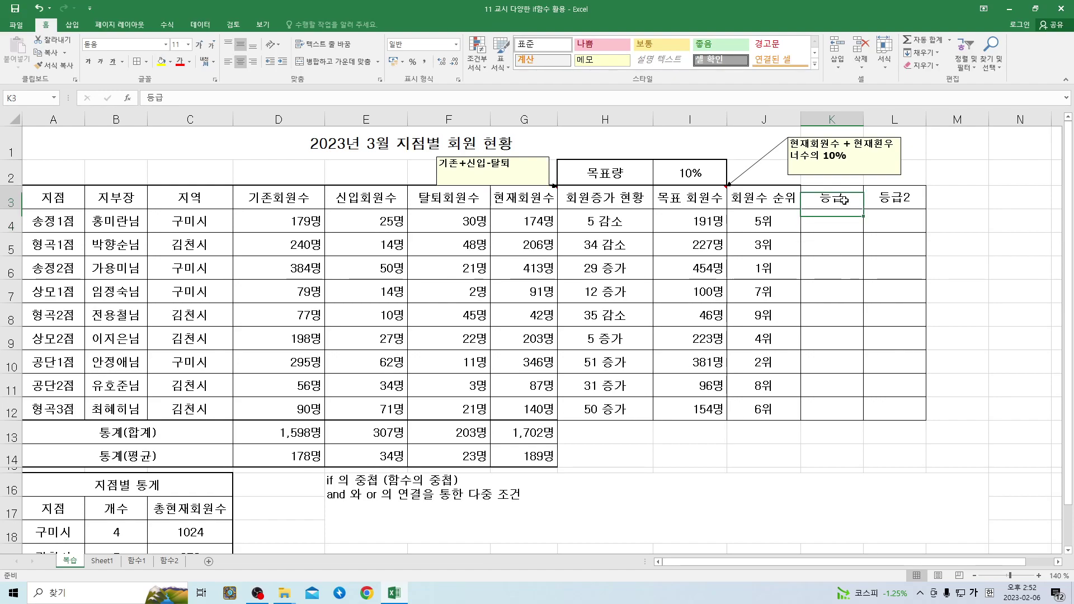
left_click(833, 218)
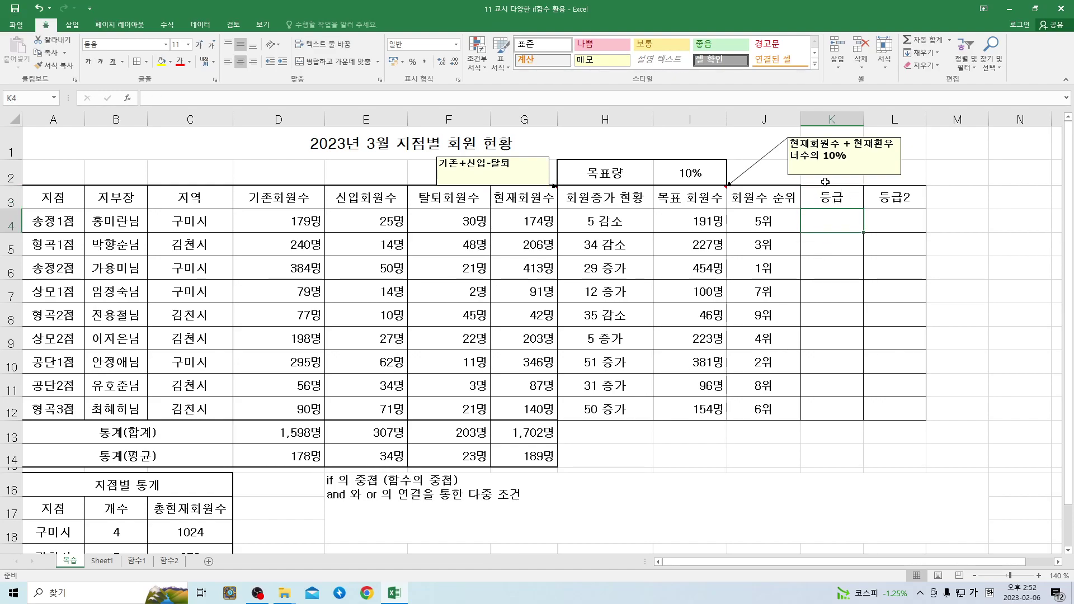
left_click_drag(539, 224, 532, 412)
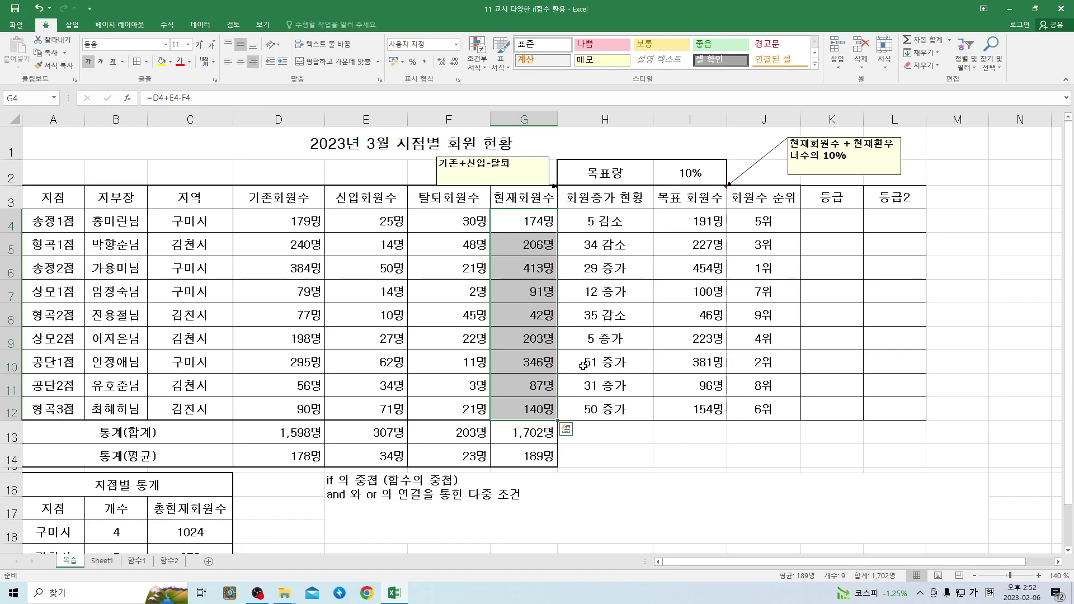
left_click(805, 224)
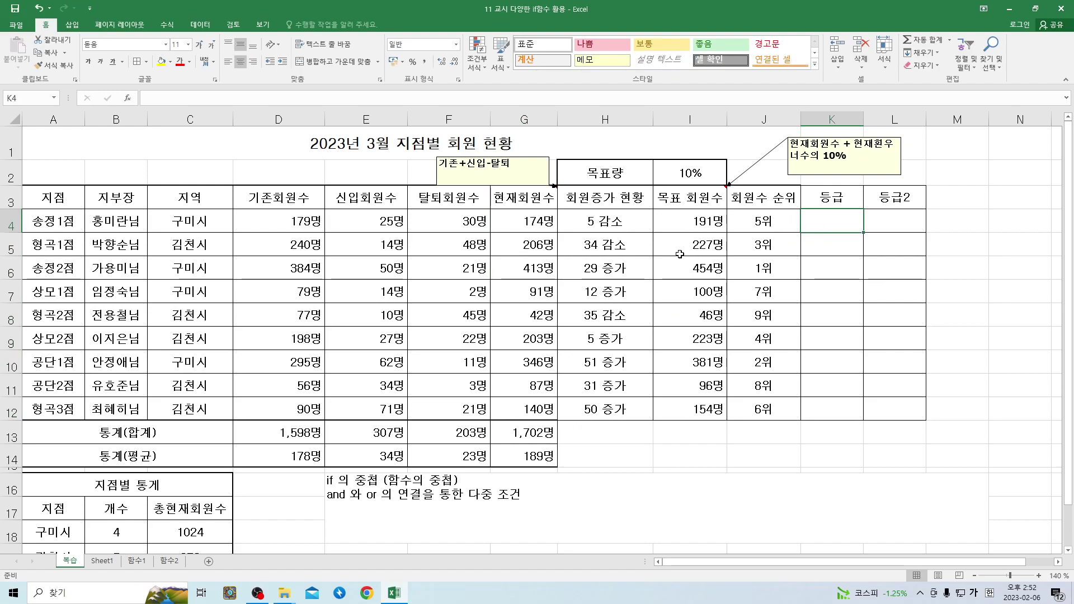
left_click(536, 223)
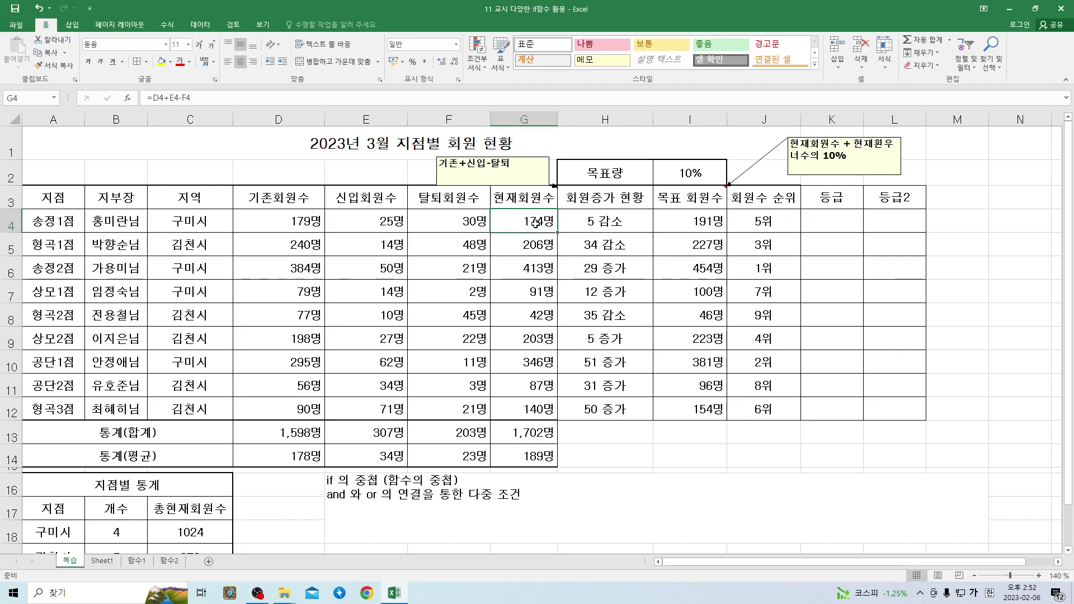
Merge and center H13:L13 below the table and enter the grading criteria ">=200 상 >=100 중 그외는 하".
left_click_drag(624, 438, 901, 438)
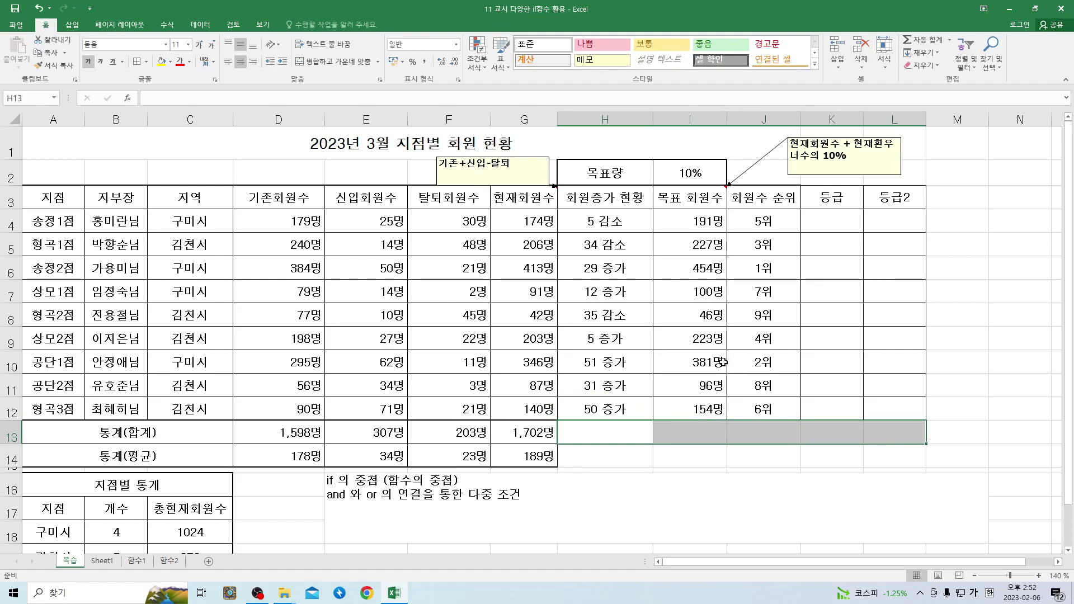
left_click(335, 62)
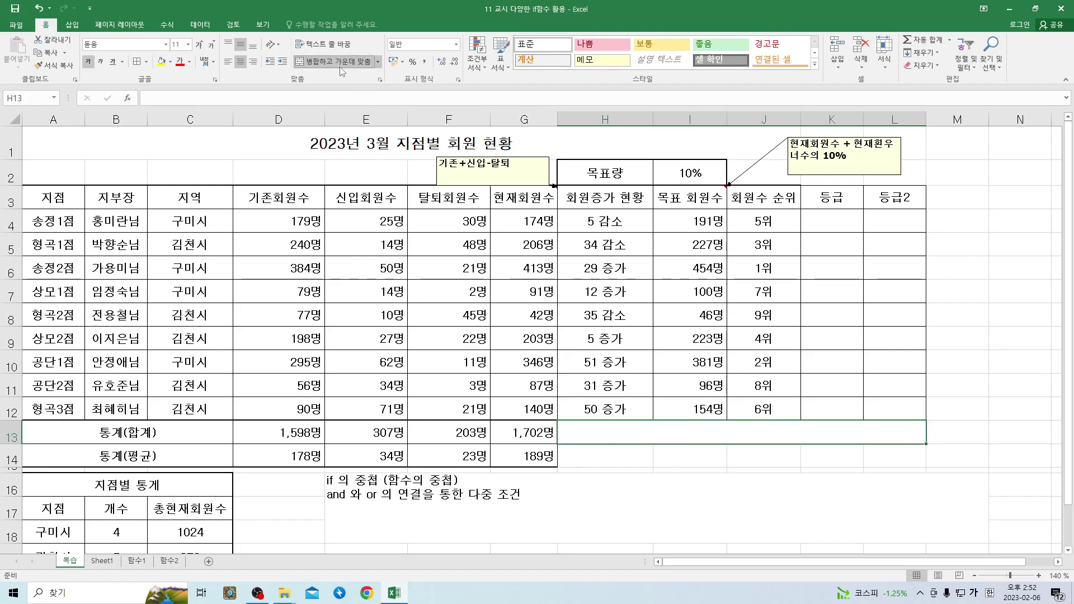
type(">200")
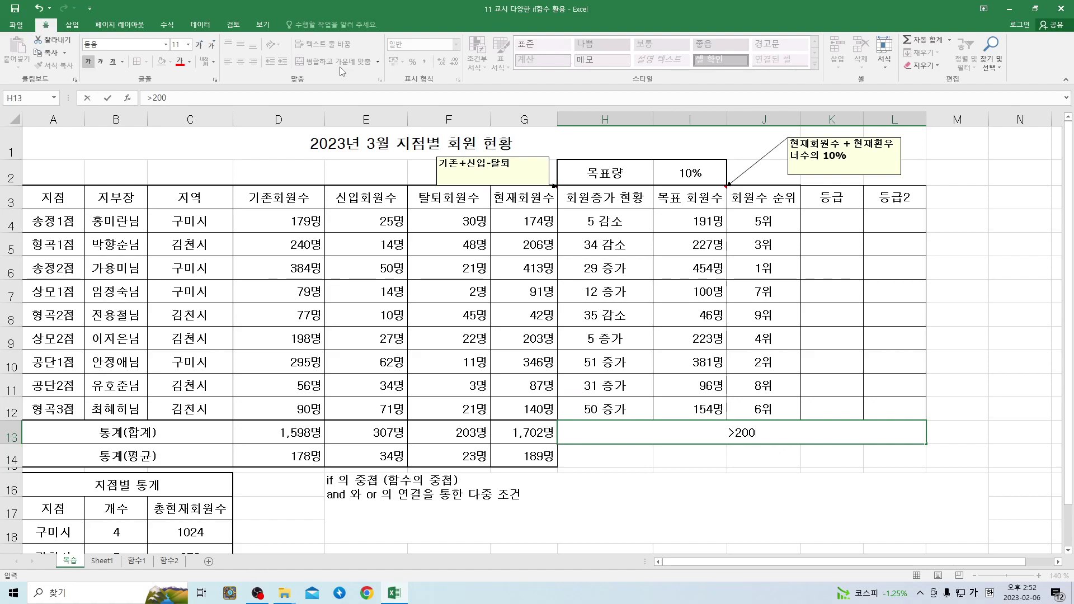
key("BackSpace")
key("BackSpace")
key("BackSpace")
type("=200")
type(" 사")
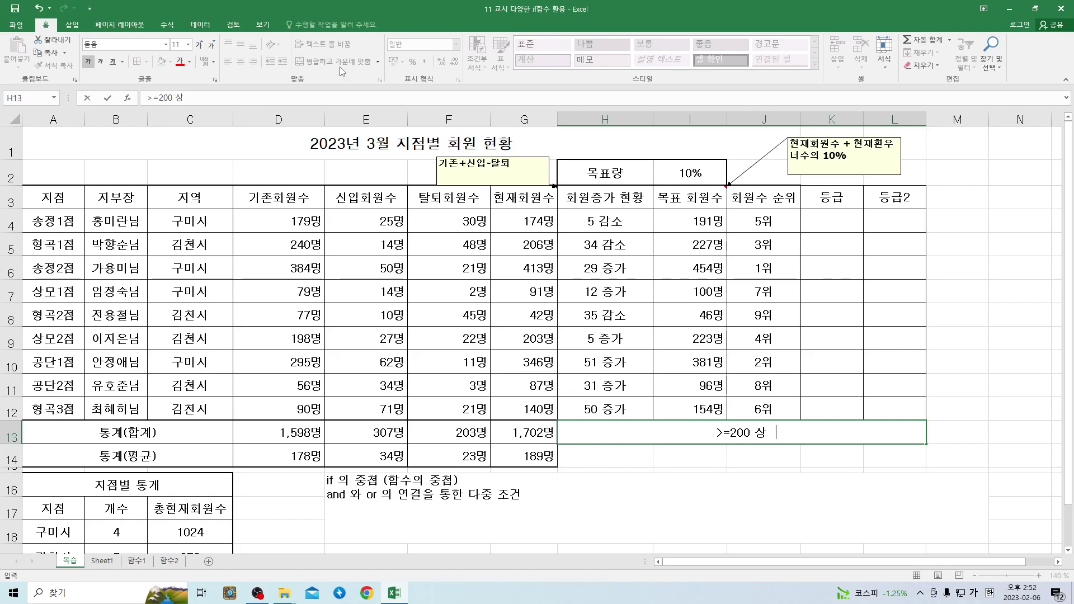
type(" >=")
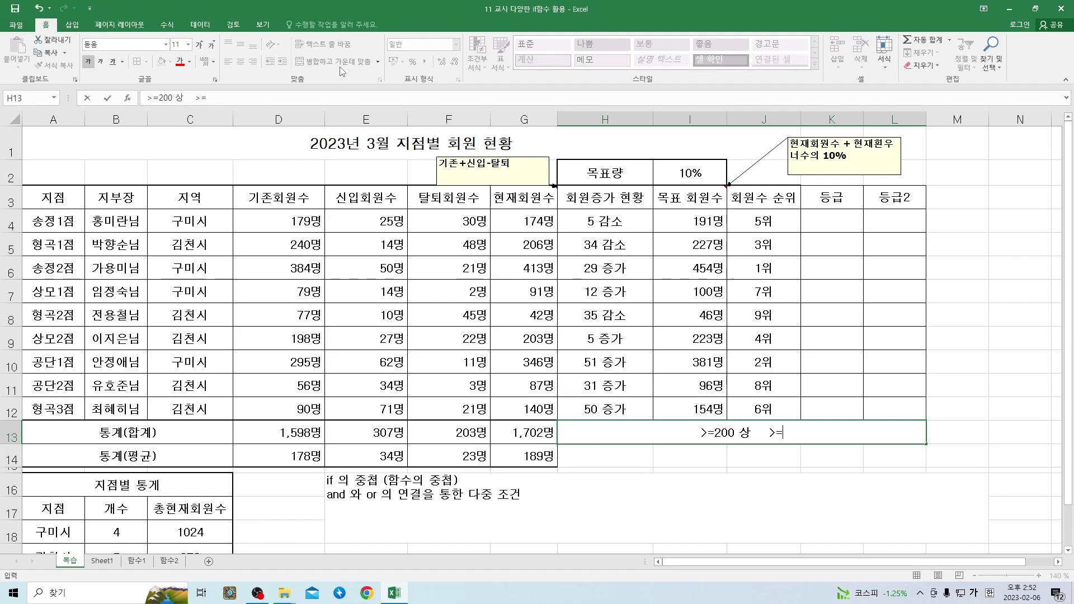
type("100 중")
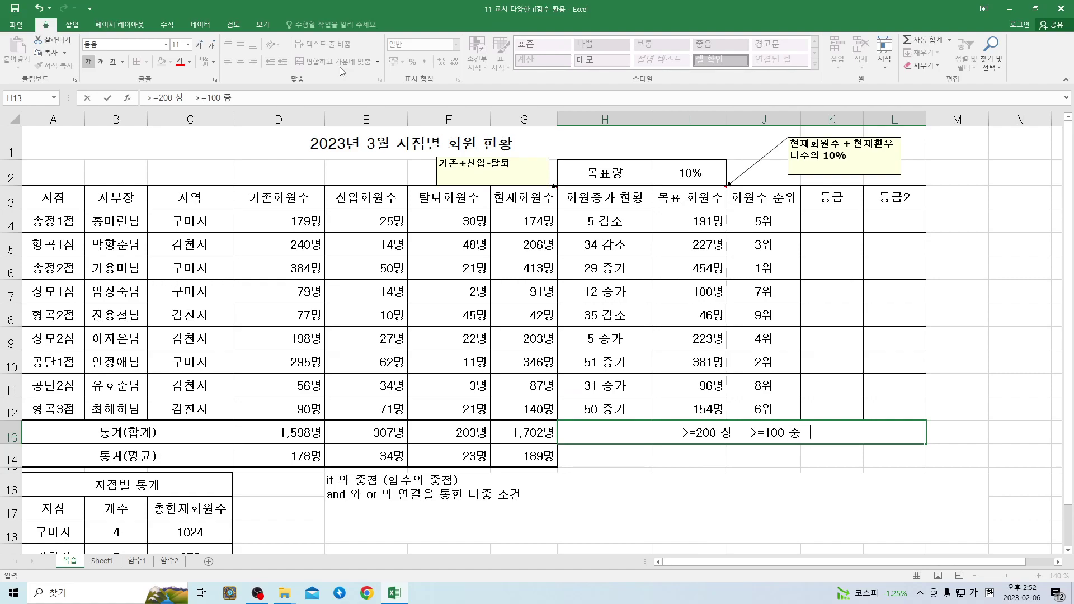
type(" 그외느ㄴ 하")
key("Return")
left_click(666, 436)
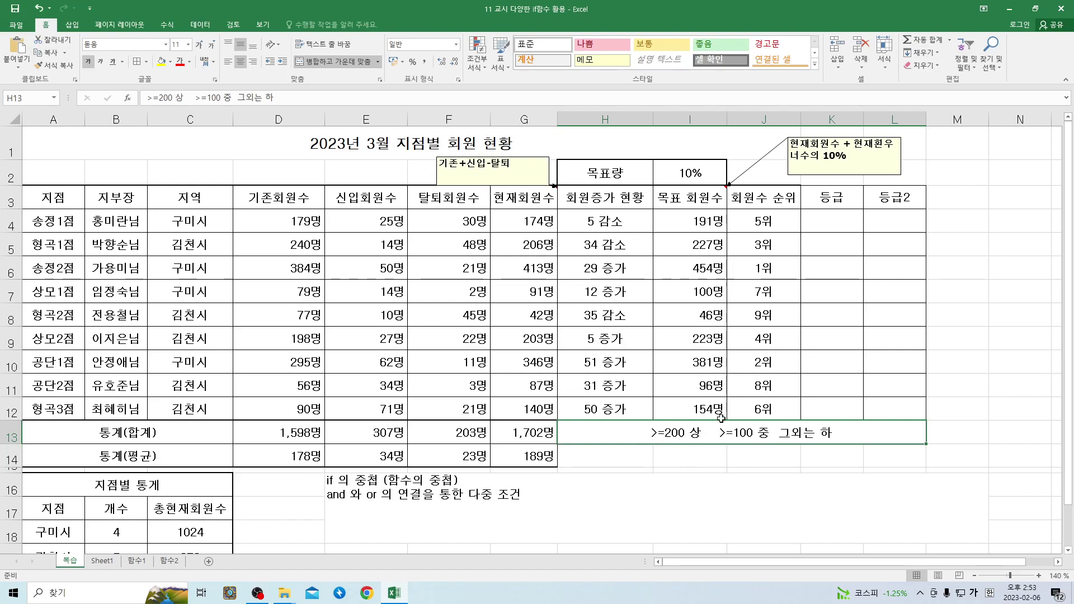
Enter the label "if 1번" in cell M3, beside the 등급2 header.
mouse_move(966, 205)
left_mouse_down()
mouse_move(1004, 282)
mouse_move(967, 203)
left_mouse_up()
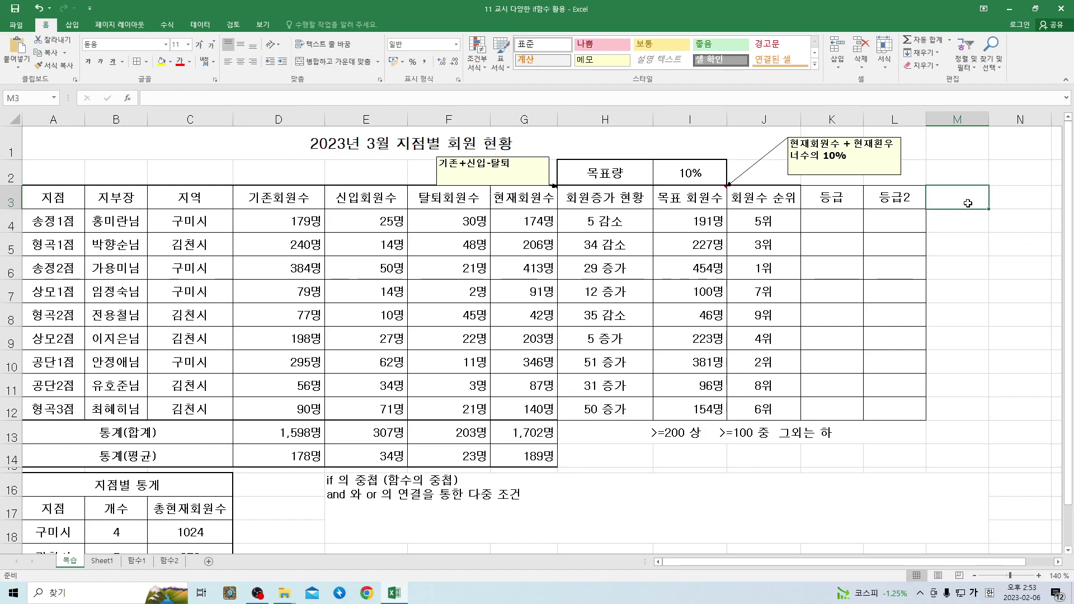
type("ㅑ")
key("BackSpace")
key("Hangul")
type("if")
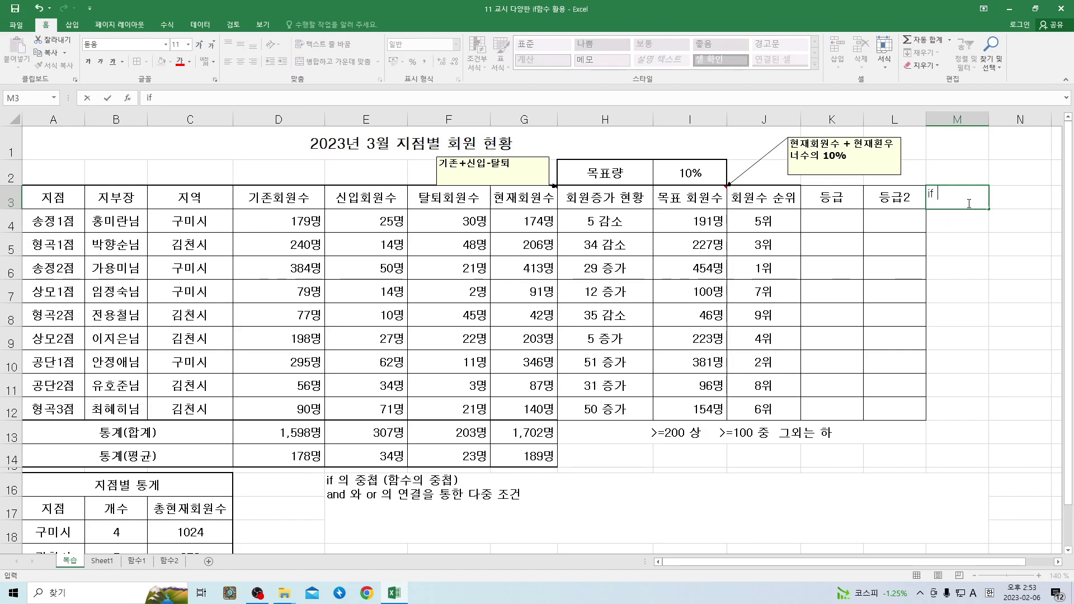
type(" 1qjs")
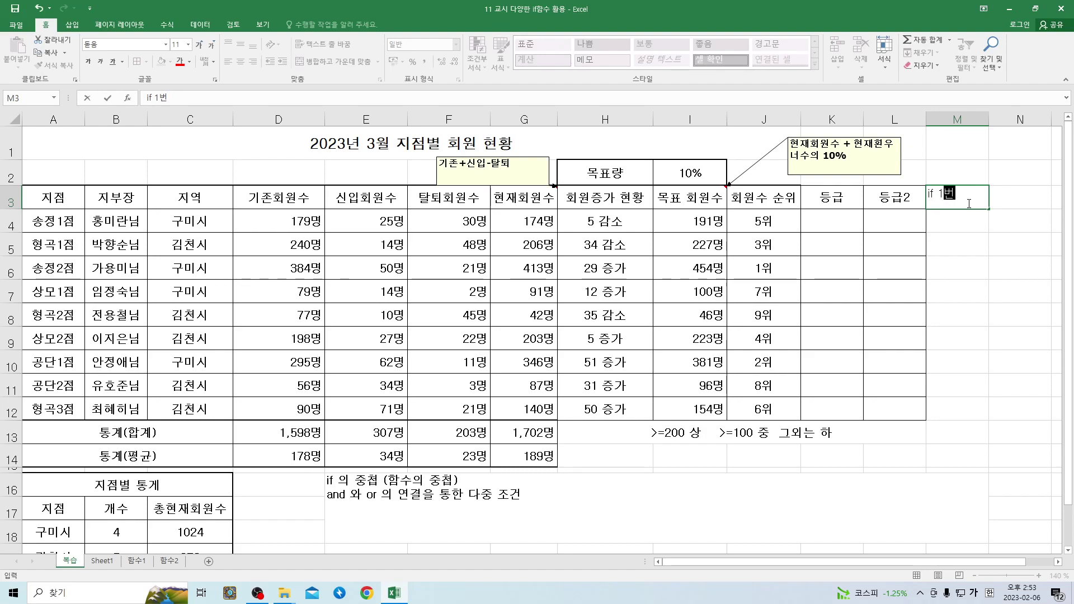
key("Tab")
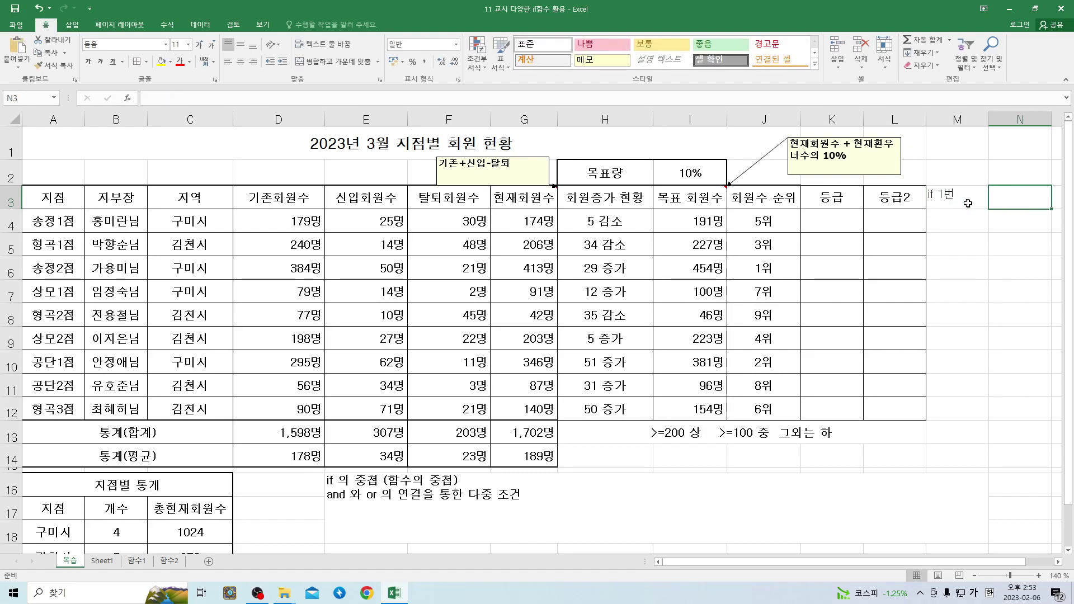
Enter "두가지 값설정" on two lines in cell N3.
type("enrkwl")
key("alt+Return")
type("rkqttjd")
key("BackSpace")
key("BackSpace")
key("BackSpace")
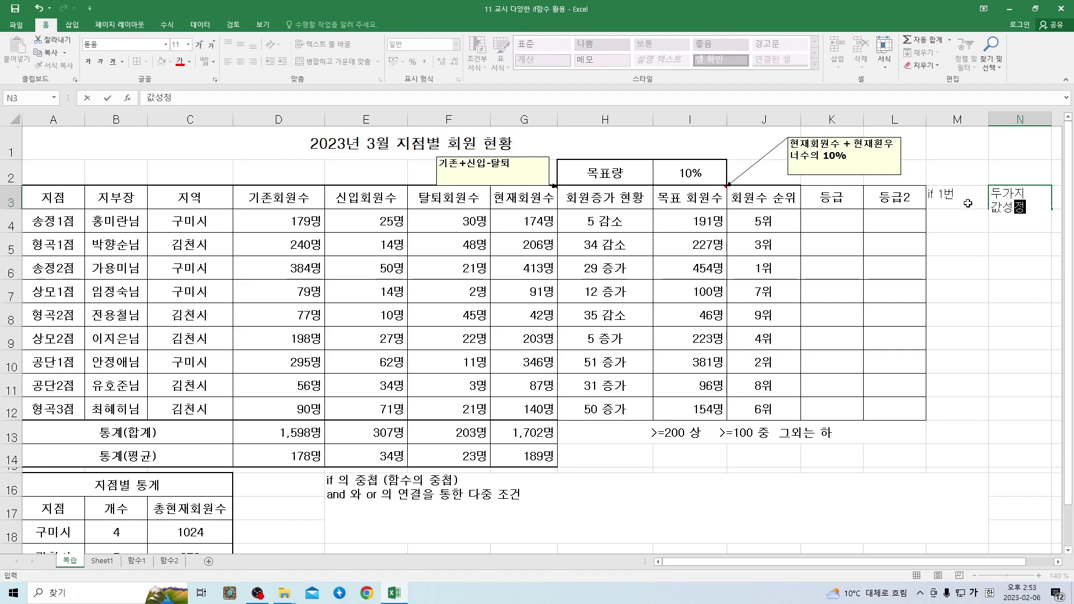
type("tjfwjd")
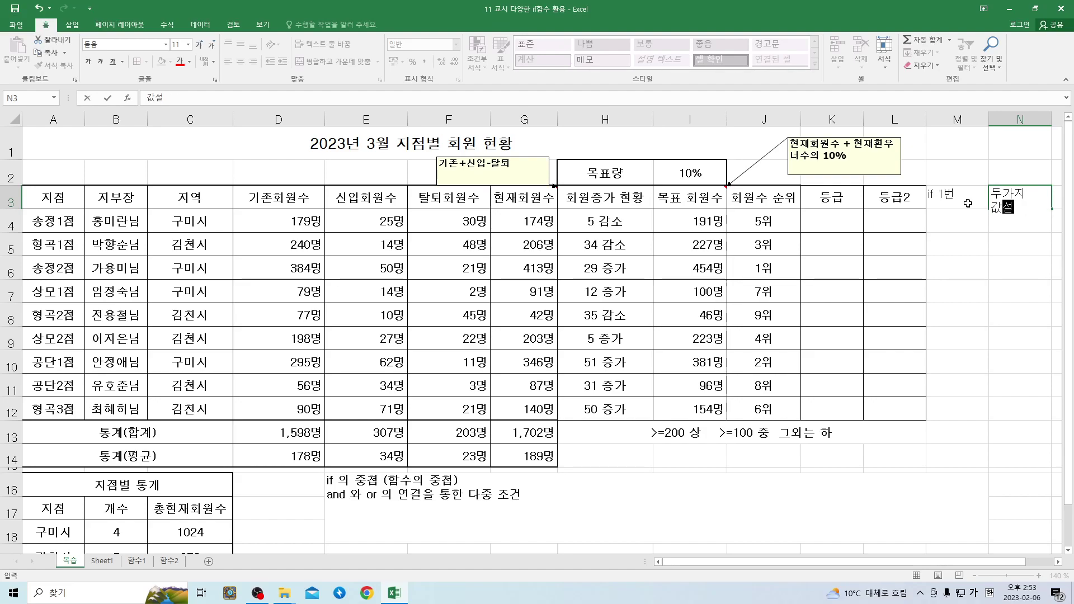
key("Return")
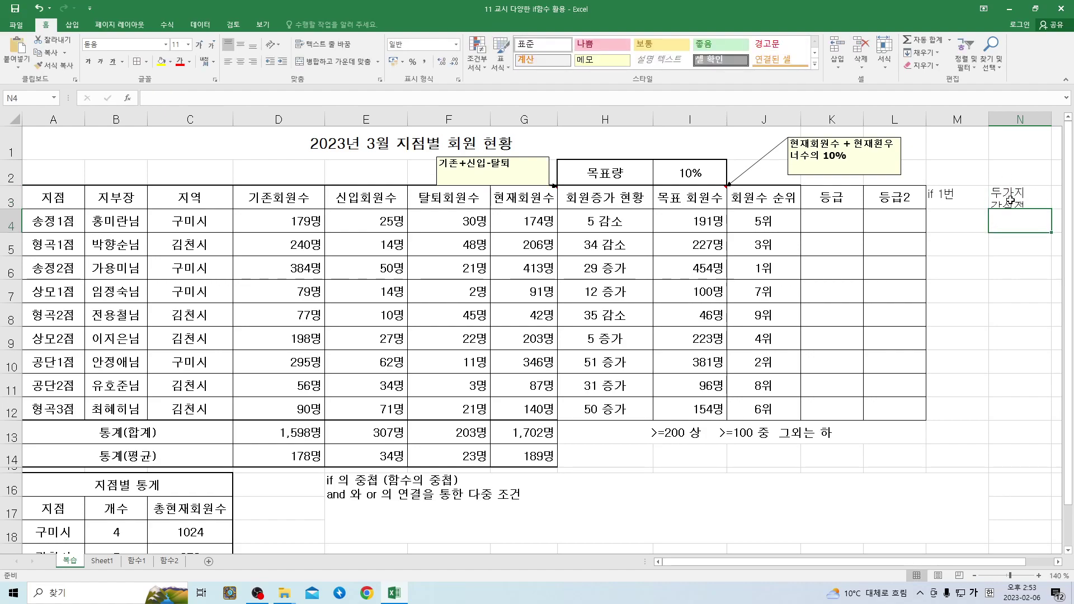
Merge and center N3:N4 and M3:M4 so each note spans two rows.
left_click_drag(1018, 201, 1018, 222)
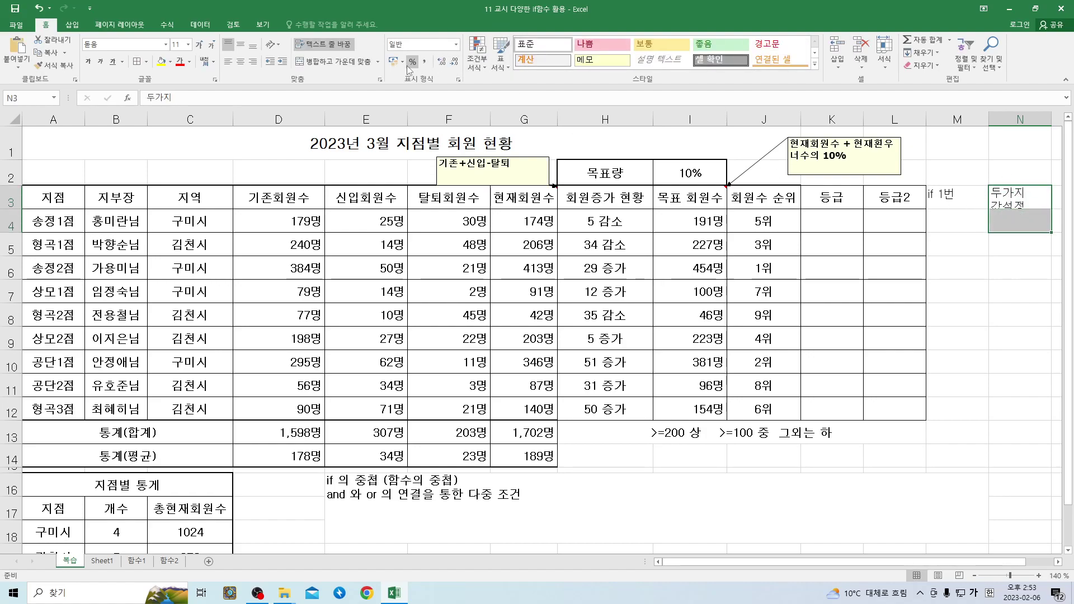
left_click(320, 63)
mouse_move(957, 199)
left_mouse_down()
mouse_move(956, 223)
mouse_move(1004, 222)
left_mouse_up()
left_click(319, 65)
Enter "if 2번" in cell M5 and "세가지" beside it in N5.
left_click(950, 246)
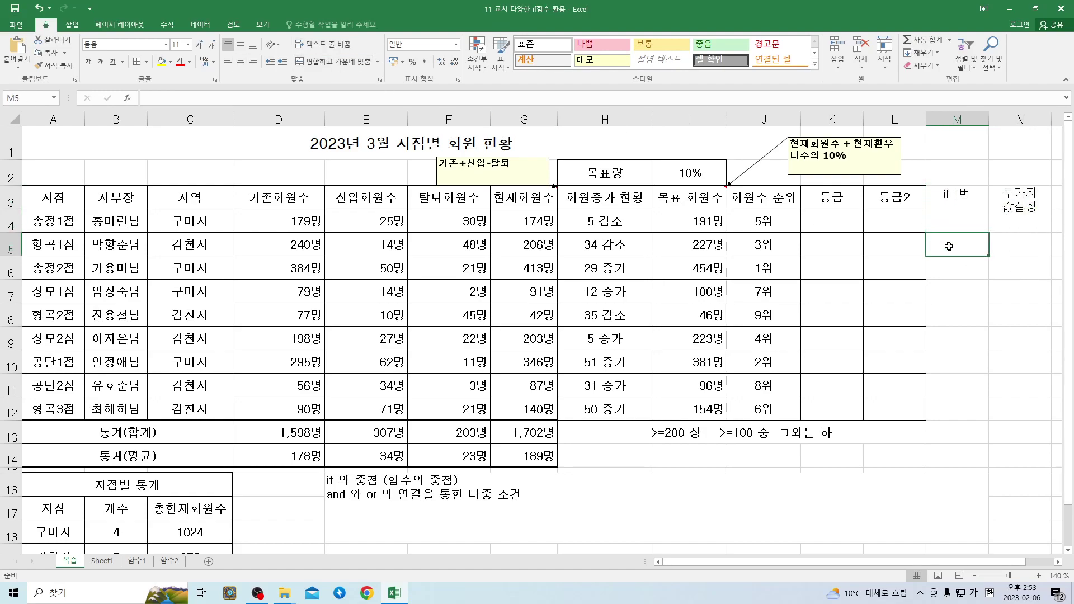
key("Hangul")
type("if")
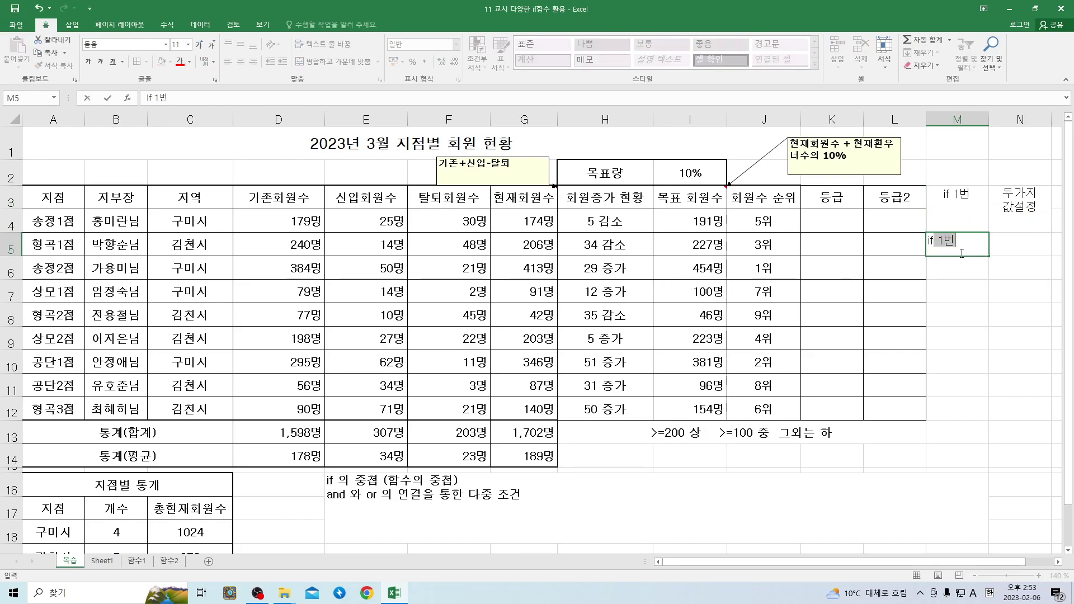
type(" 2qjs")
key("BackSpace")
key("BackSpace")
key("Hangul")
type("번")
key("Tab")
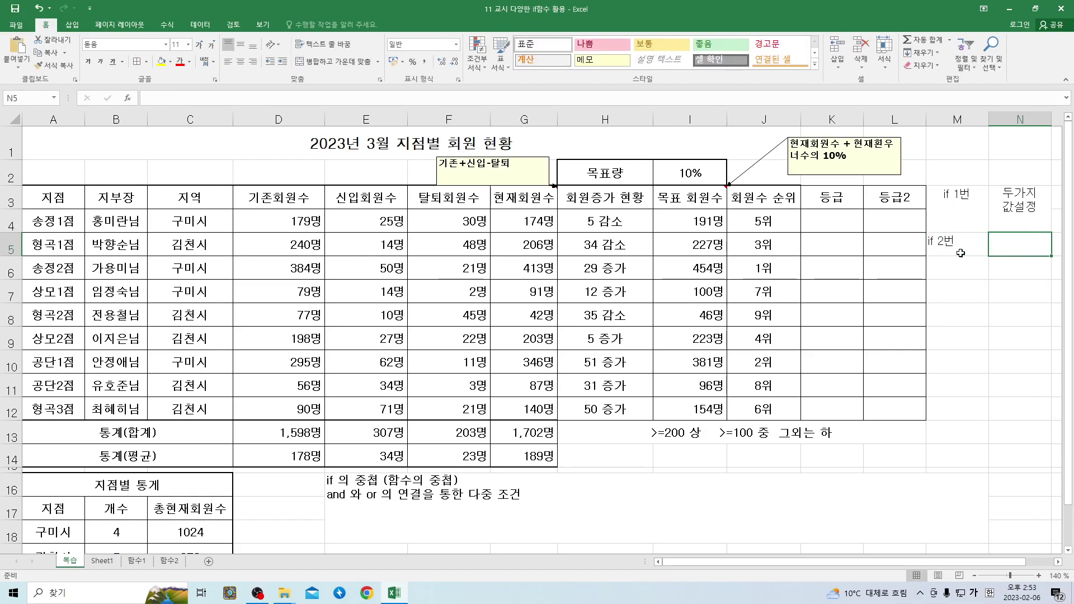
type("세가지")
key("Return")
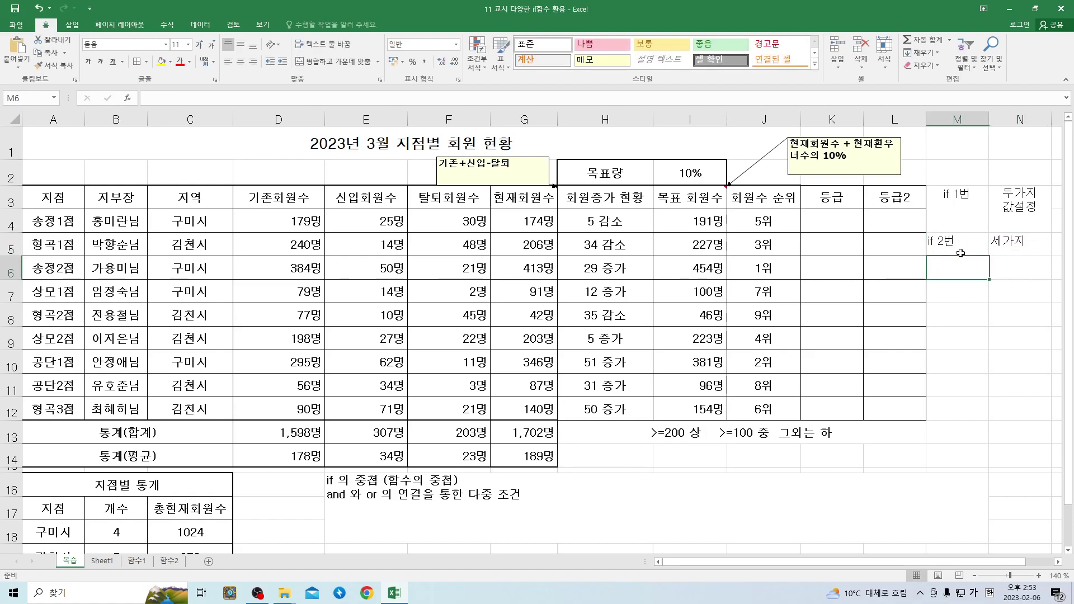
Enter "if 3번" in cell M6 and "4가지" beside it in N6.
key("Hangul")
type("if 3qj")
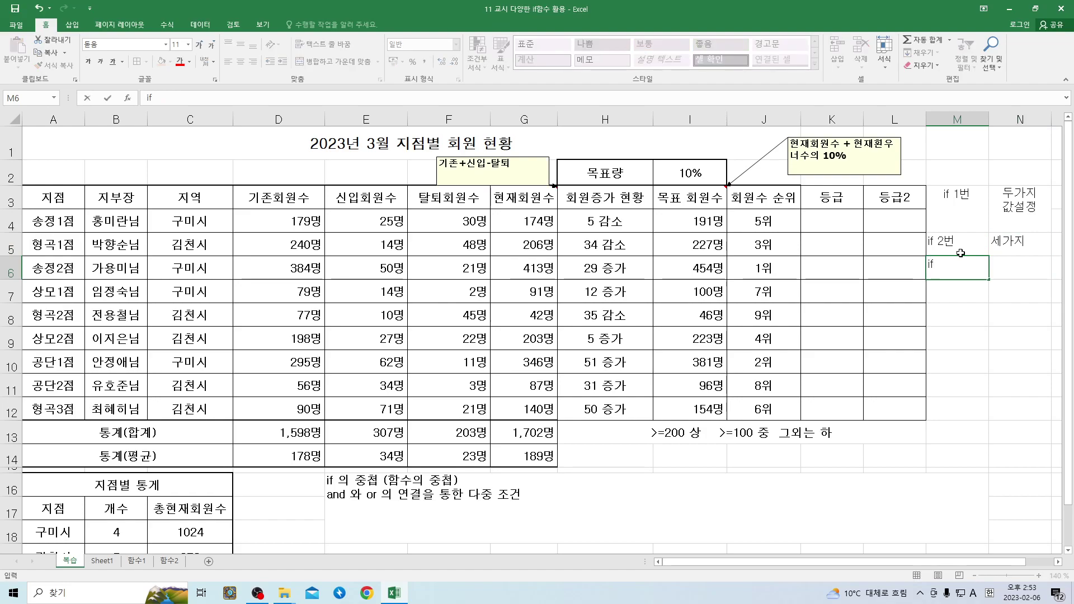
key("BackSpace")
key("BackSpace")
type("번")
key("Tab")
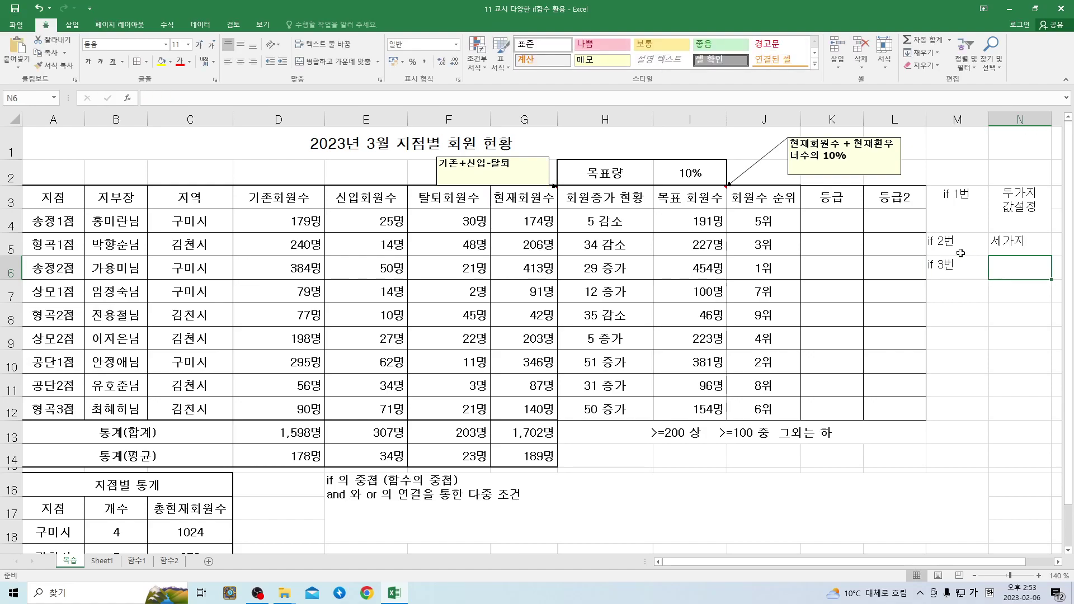
type("4")
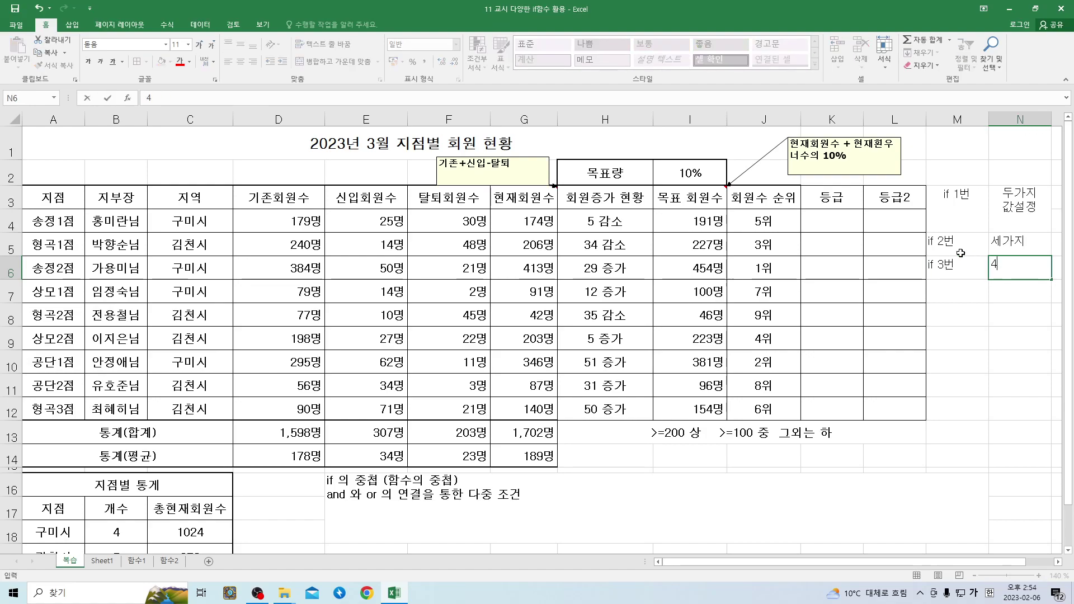
type("가지")
Replace the text in cell N5 with "3가지".
key("Up")
type("3")
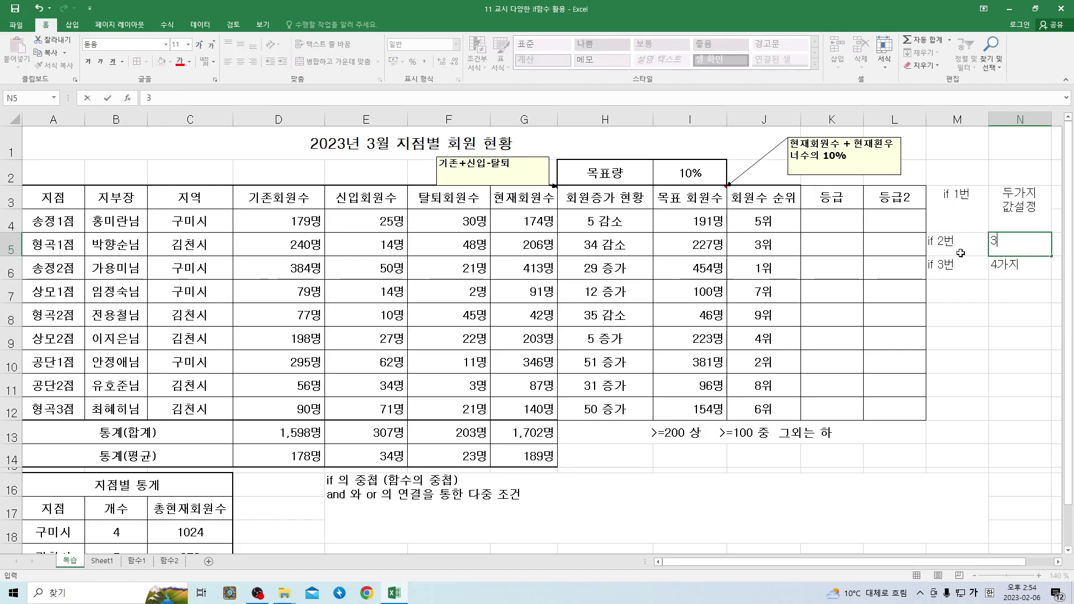
type("가지")
key("Return")
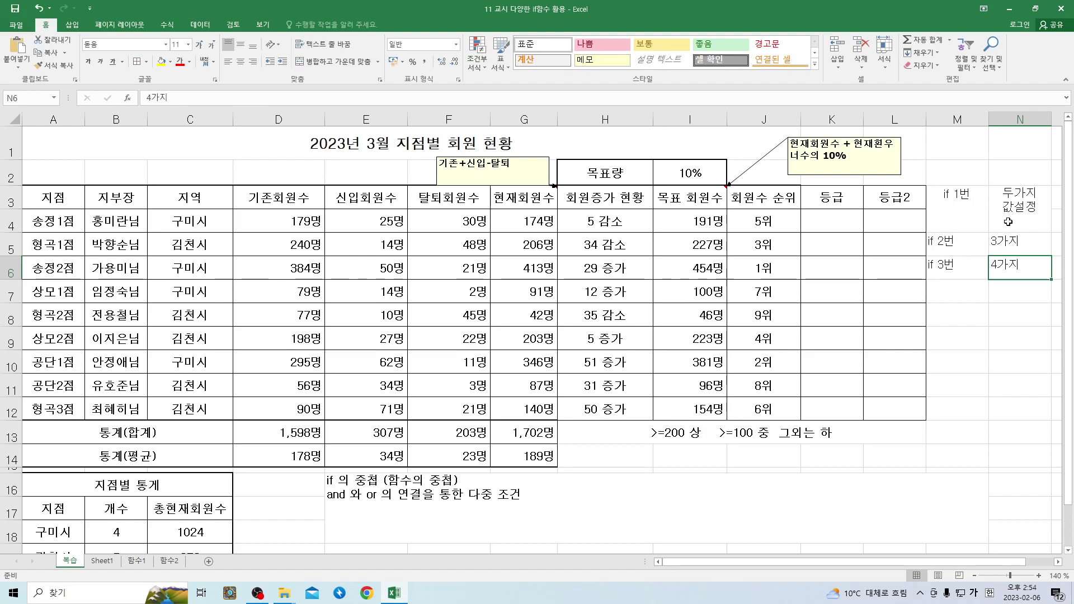
left_click(959, 246)
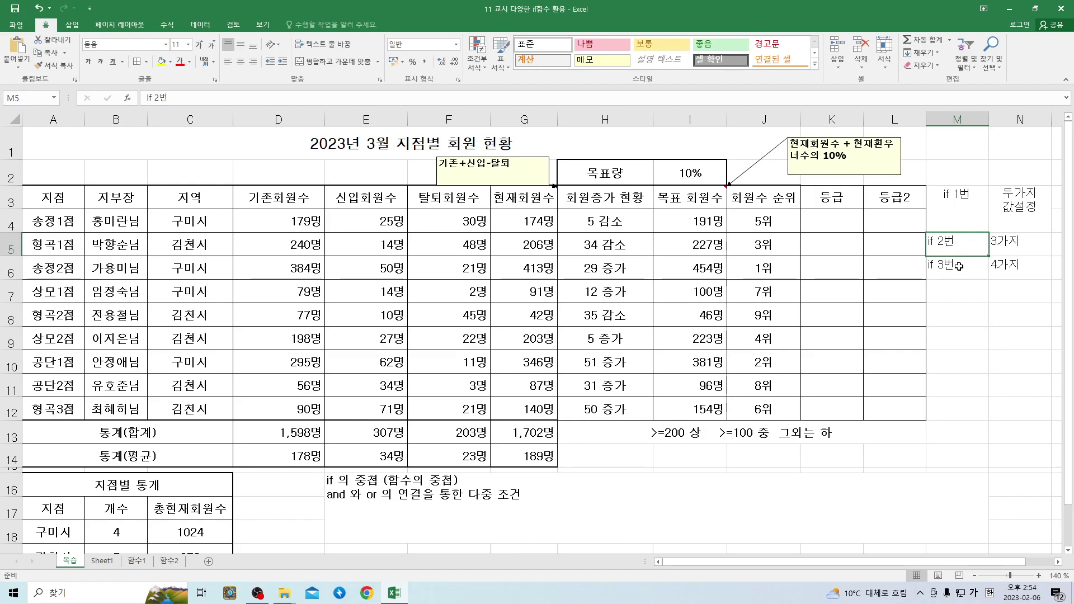
left_click_drag(957, 289, 956, 406)
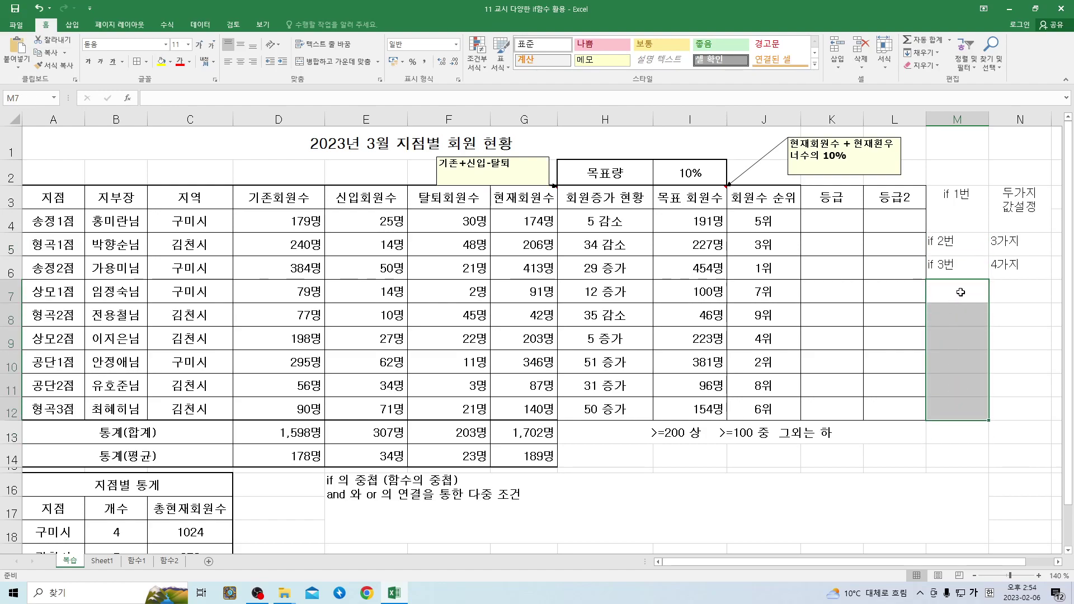
left_click(828, 221)
left_click(133, 99)
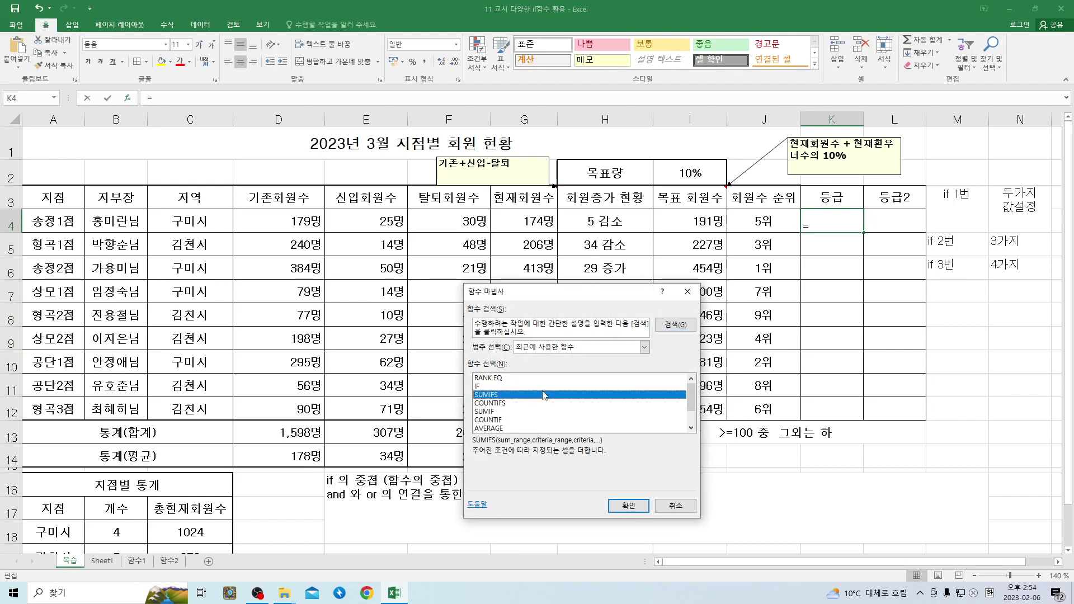
double_click(487, 395)
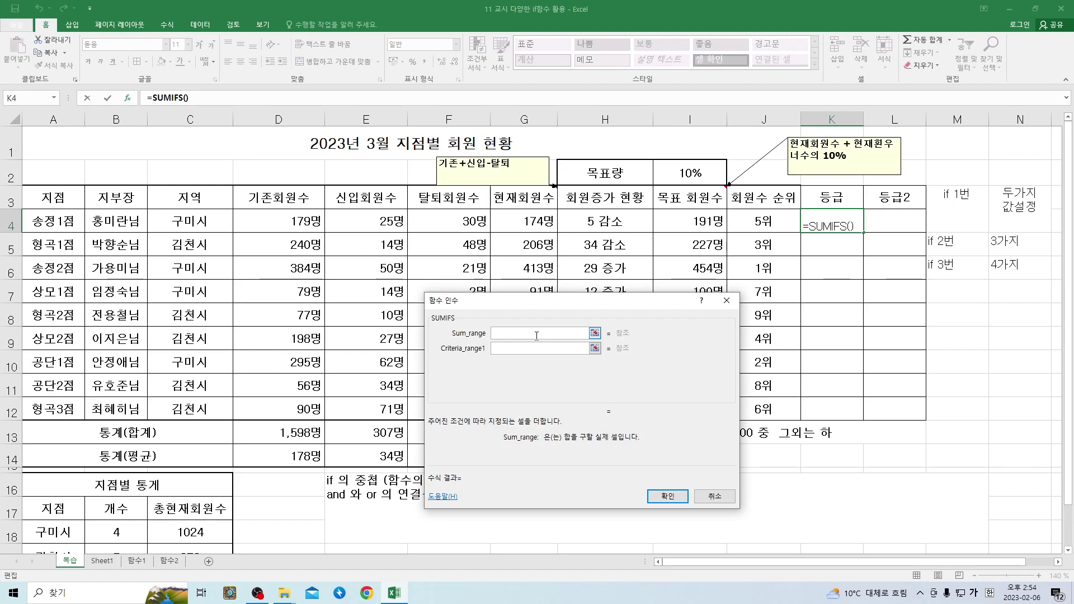
left_click(726, 300)
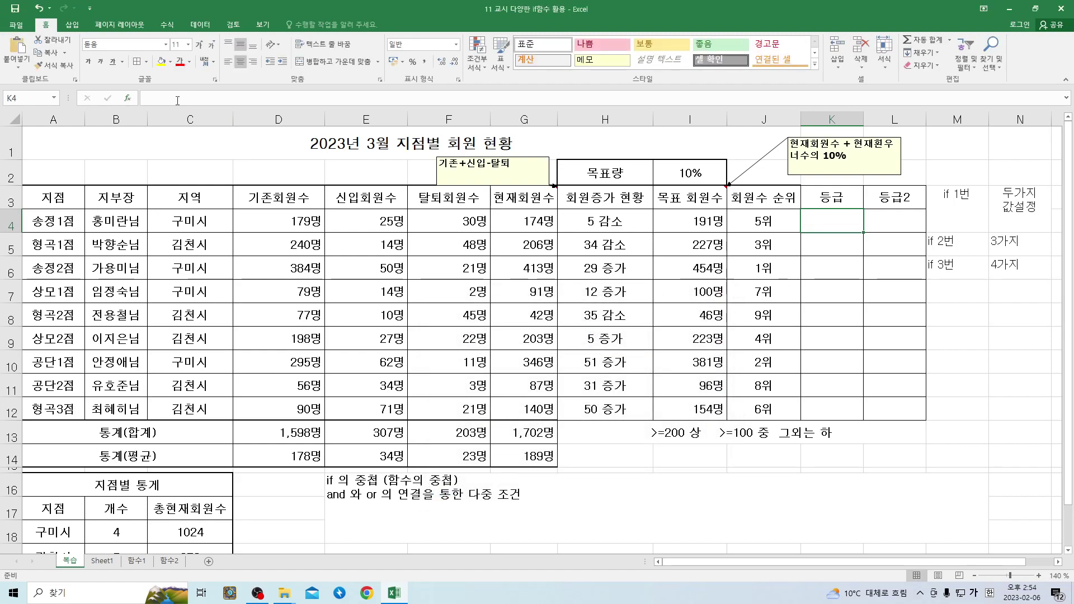
Insert an IF function in cell K4 with the condition G4>=200 and "상" as the value if true.
left_click(129, 102)
double_click(520, 378)
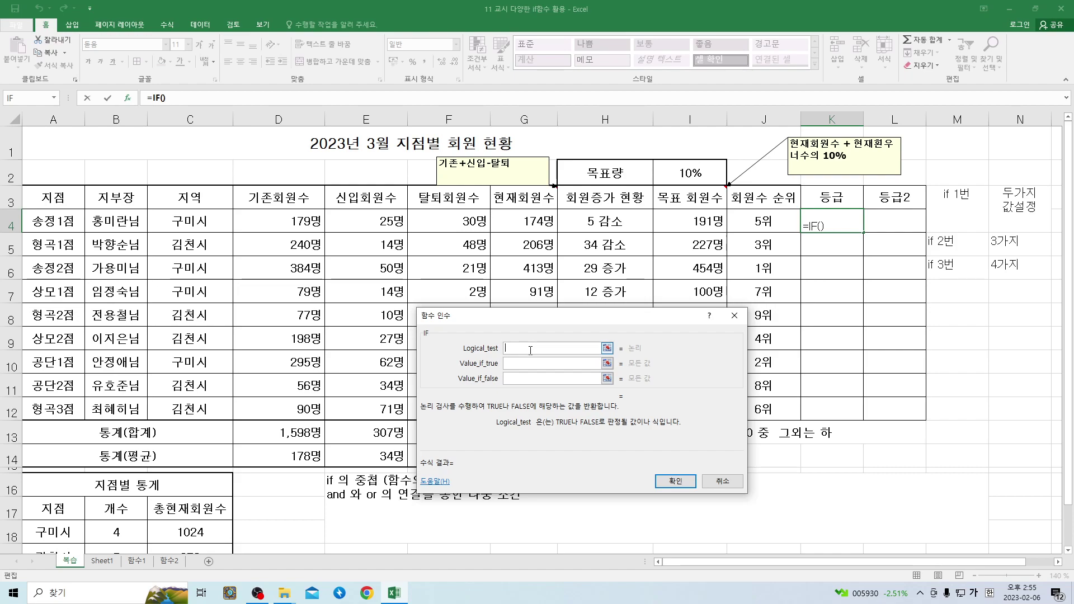
left_click_drag(679, 434, 479, 517)
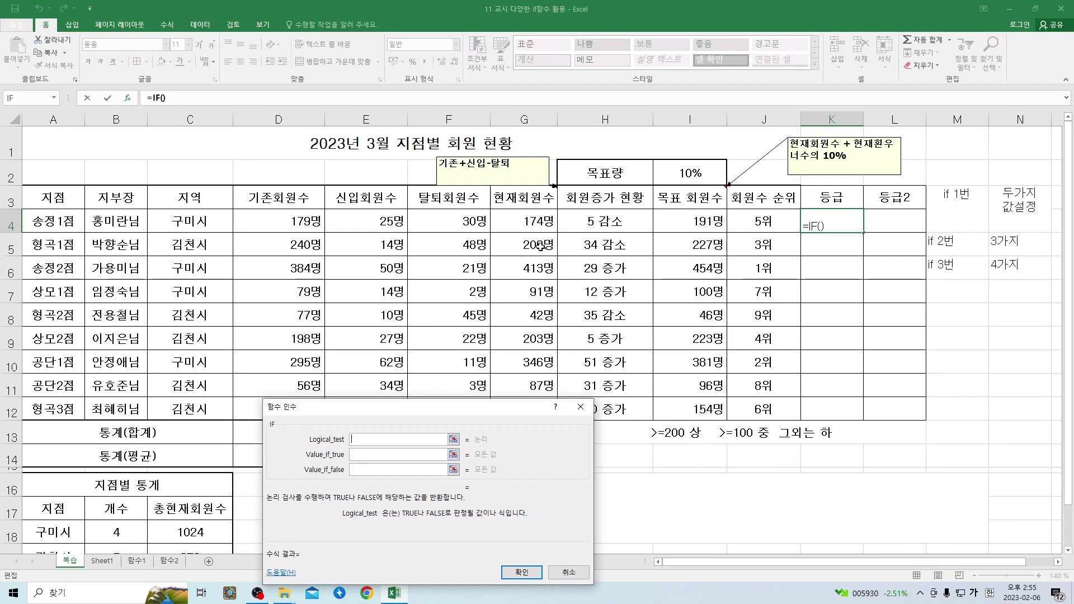
left_click(529, 222)
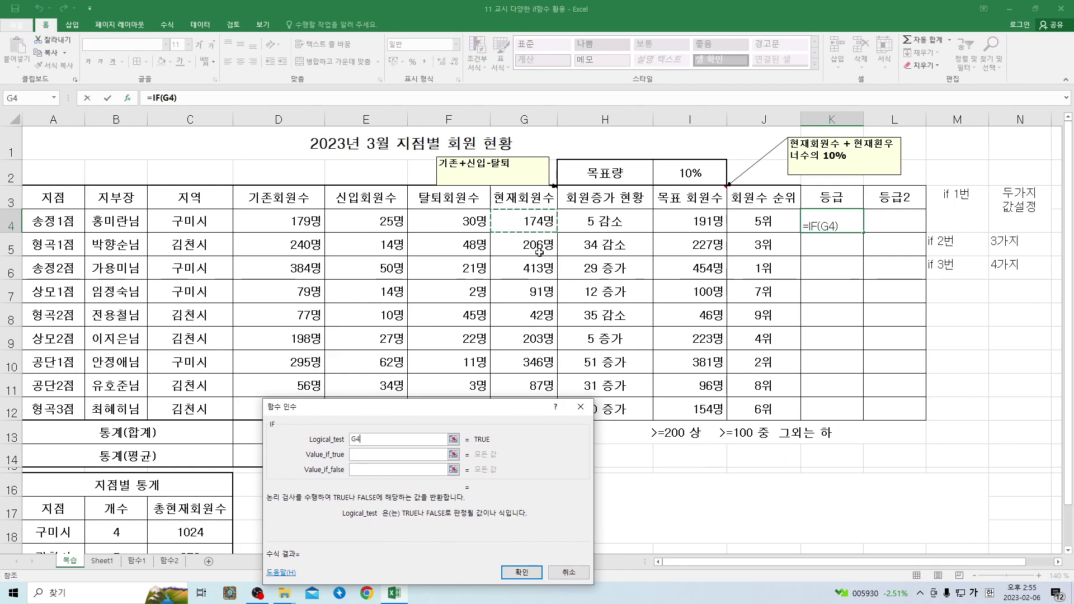
type(">=200")
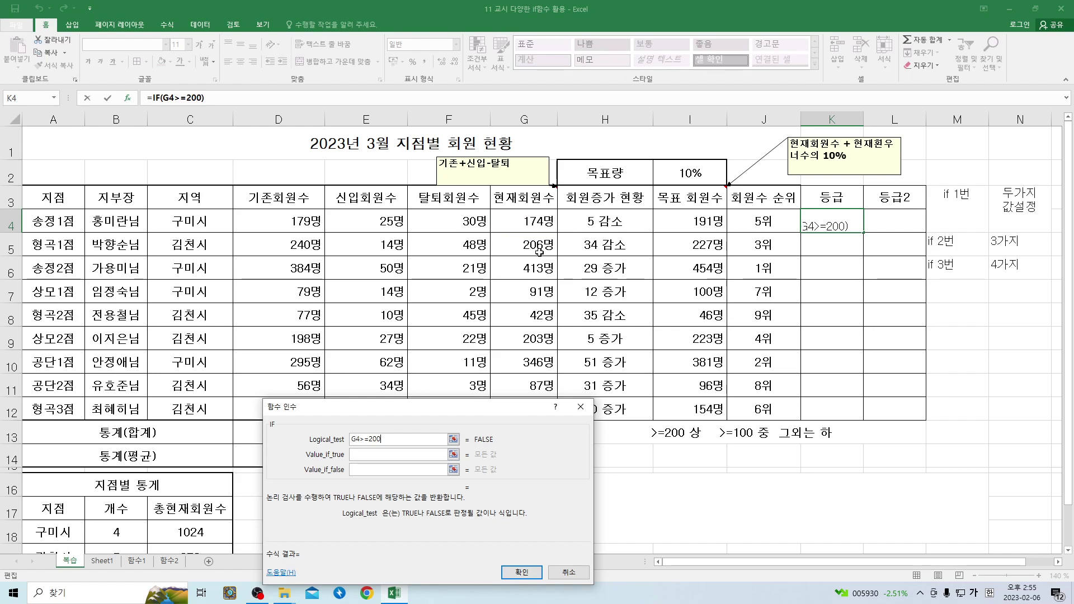
left_click(400, 453)
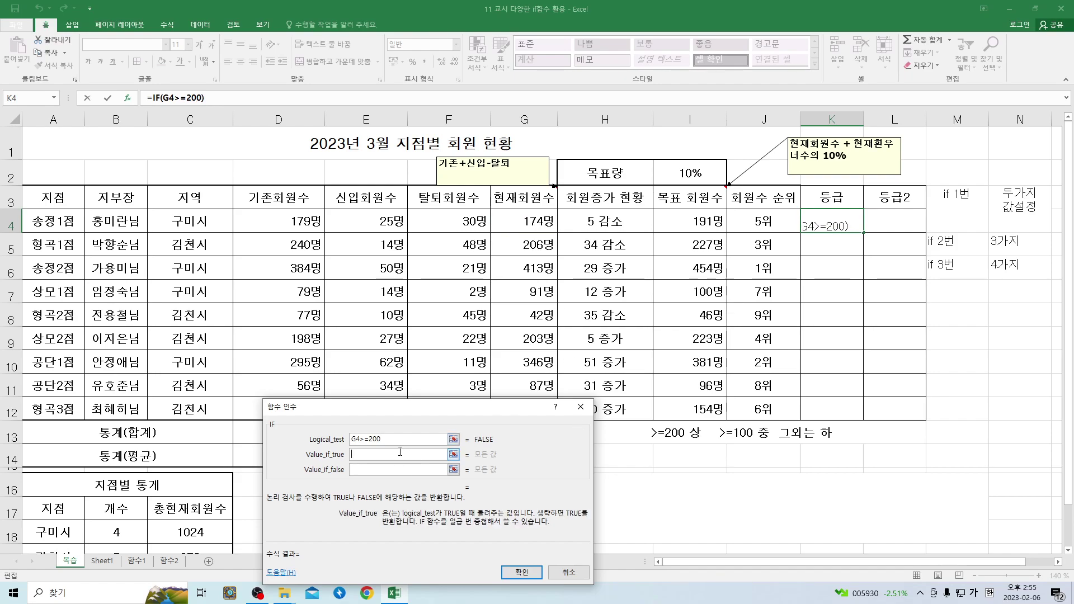
type("\"사")
type("\"상\"")
Nest a second IF function in the value-if-false argument of the K4 formula.
left_click(375, 469)
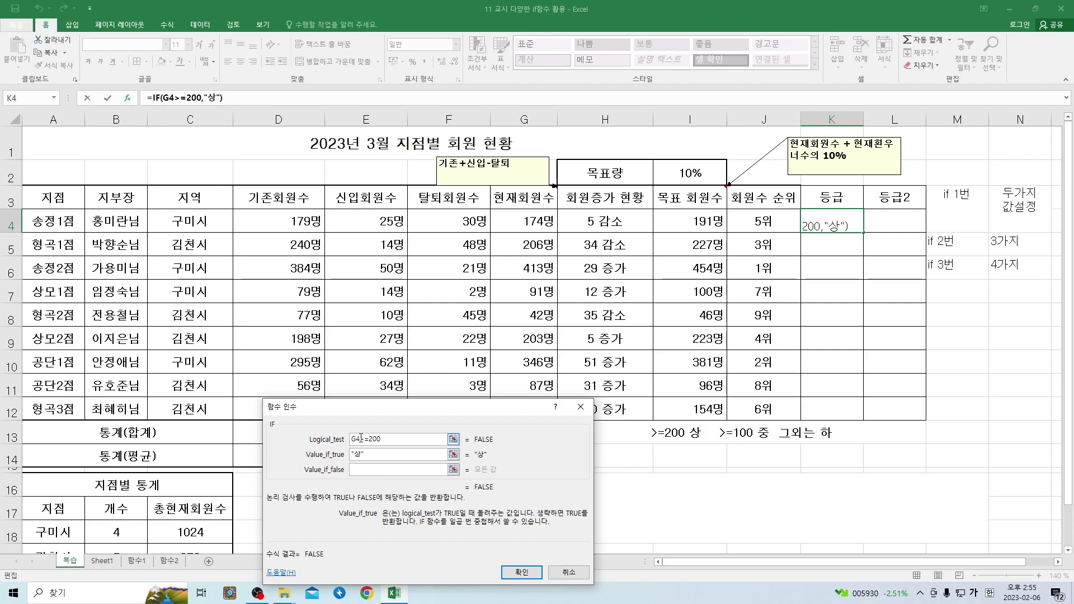
left_click(371, 473)
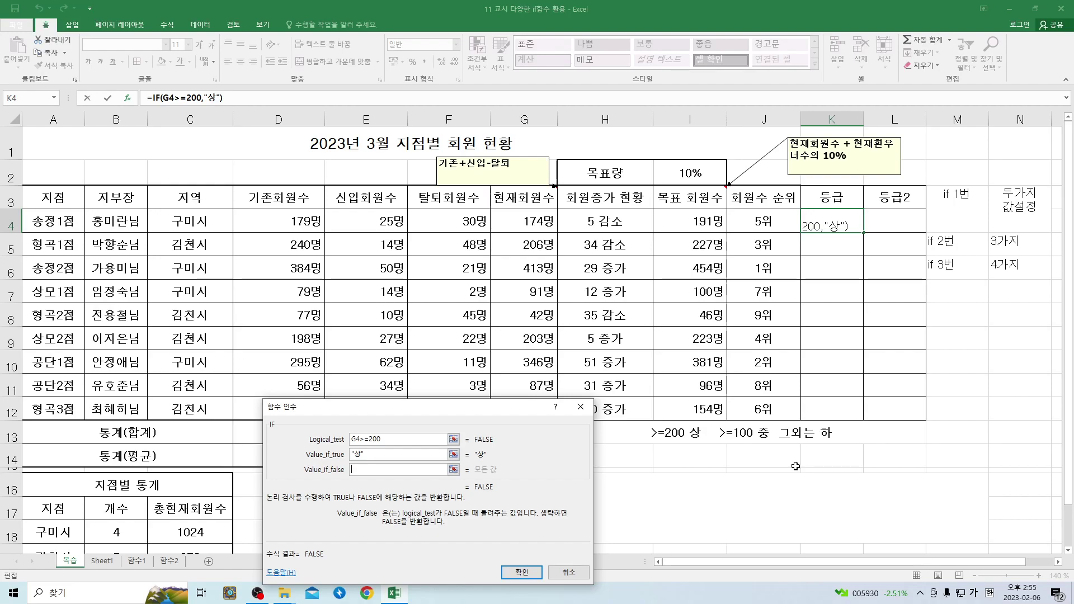
left_click_drag(542, 516, 546, 510)
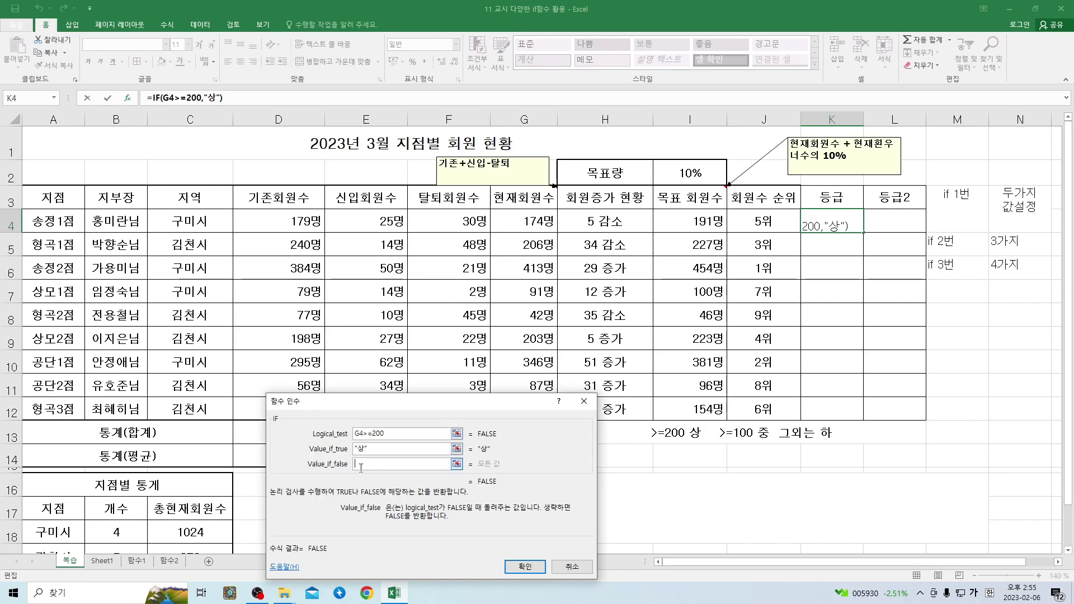
left_click_drag(381, 516, 385, 503)
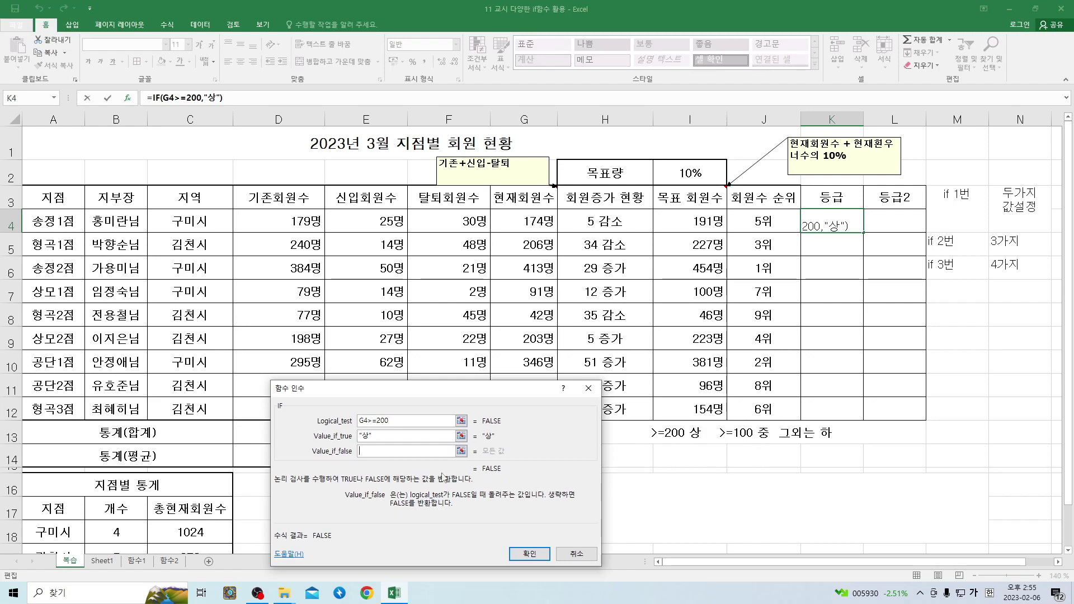
left_click_drag(448, 510, 410, 416)
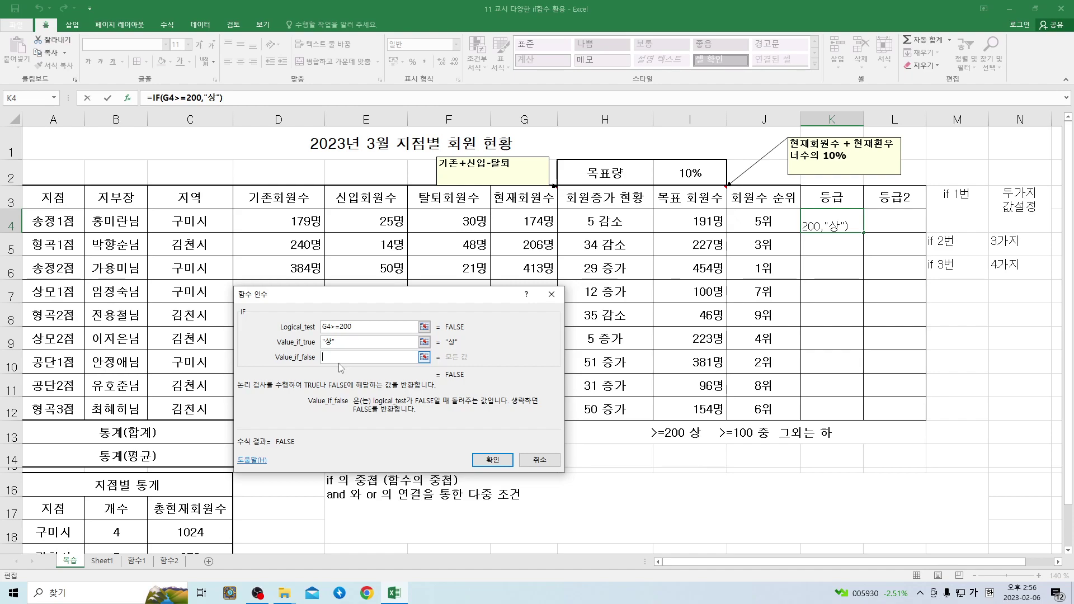
left_click(54, 97)
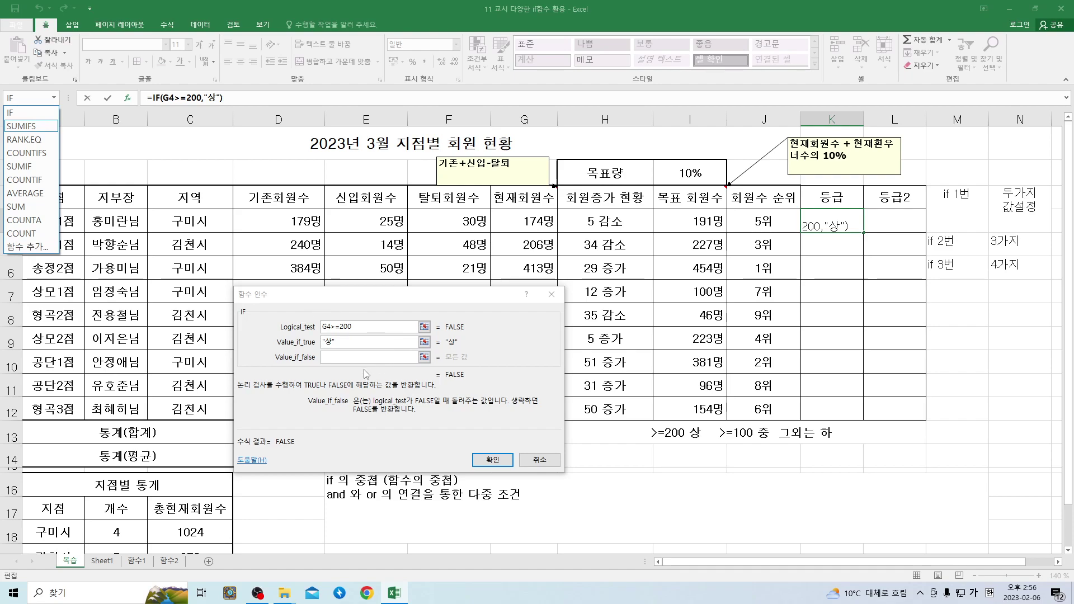
left_click(39, 114)
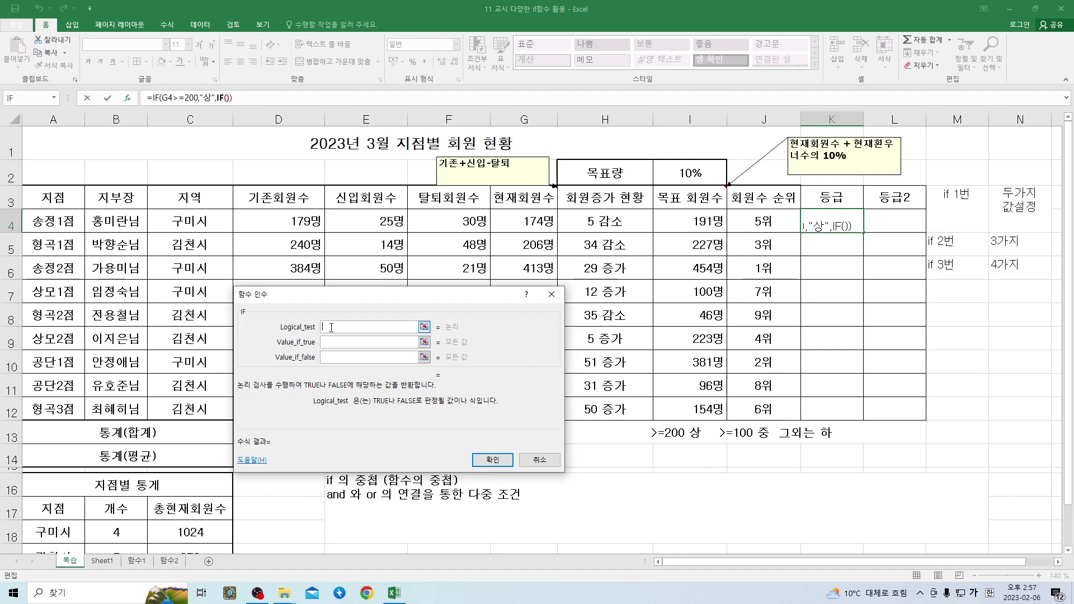
Set the nested IF's condition to G4>=100.
left_click_drag(286, 331, 325, 366)
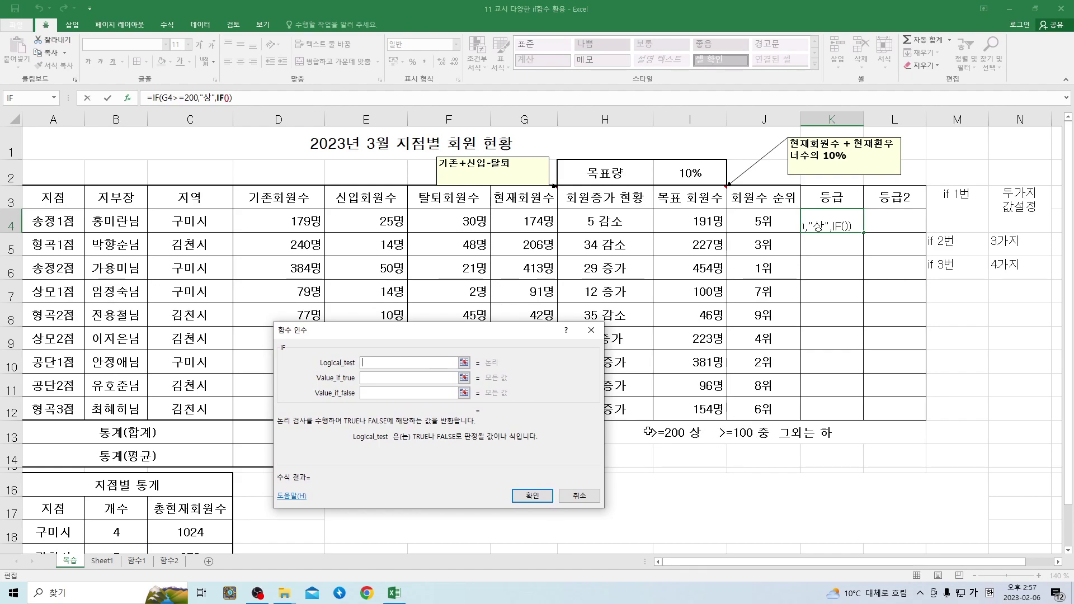
type(">=100")
key("BackSpace")
key("BackSpace")
key("BackSpace")
key("BackSpace")
key("BackSpace")
left_click(512, 223)
type(">=100")
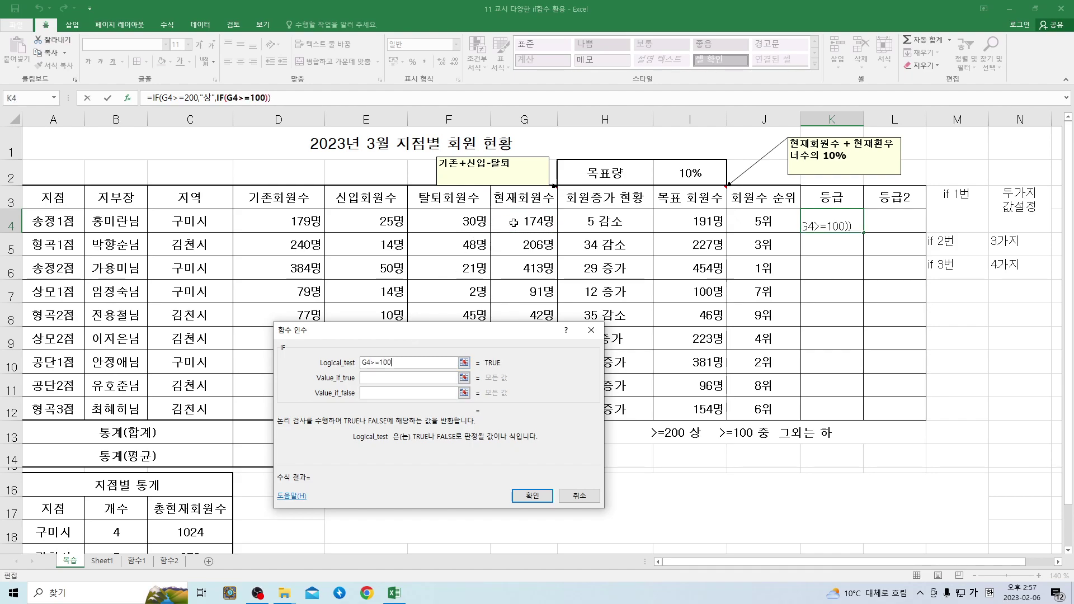
Have the nested IF return "중" when true and "하" when false, and commit the formula in K4.
left_click(398, 376)
type("\"중\"")
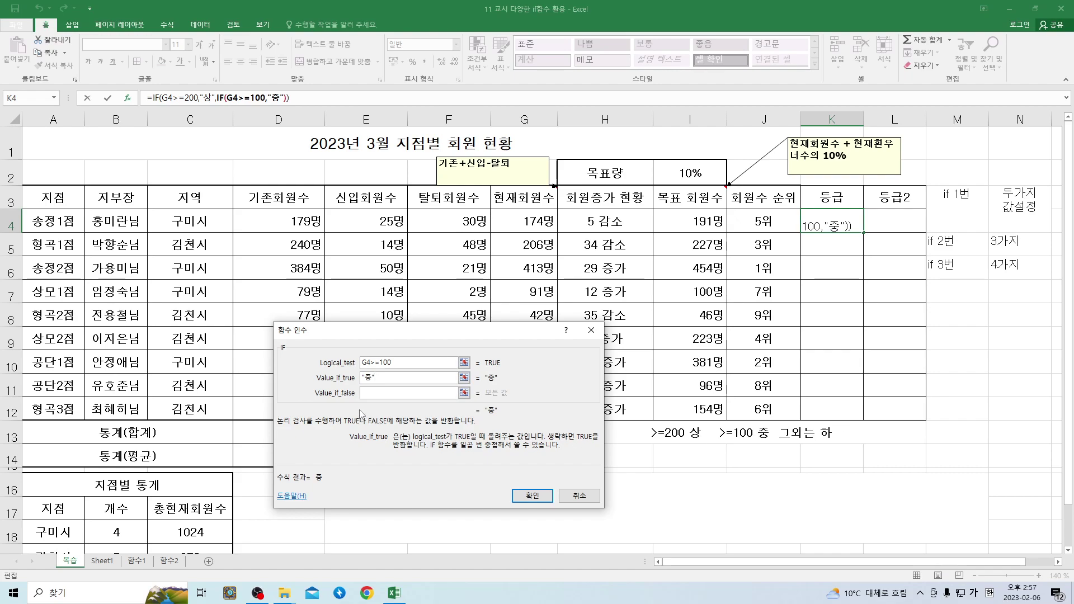
left_click(375, 394)
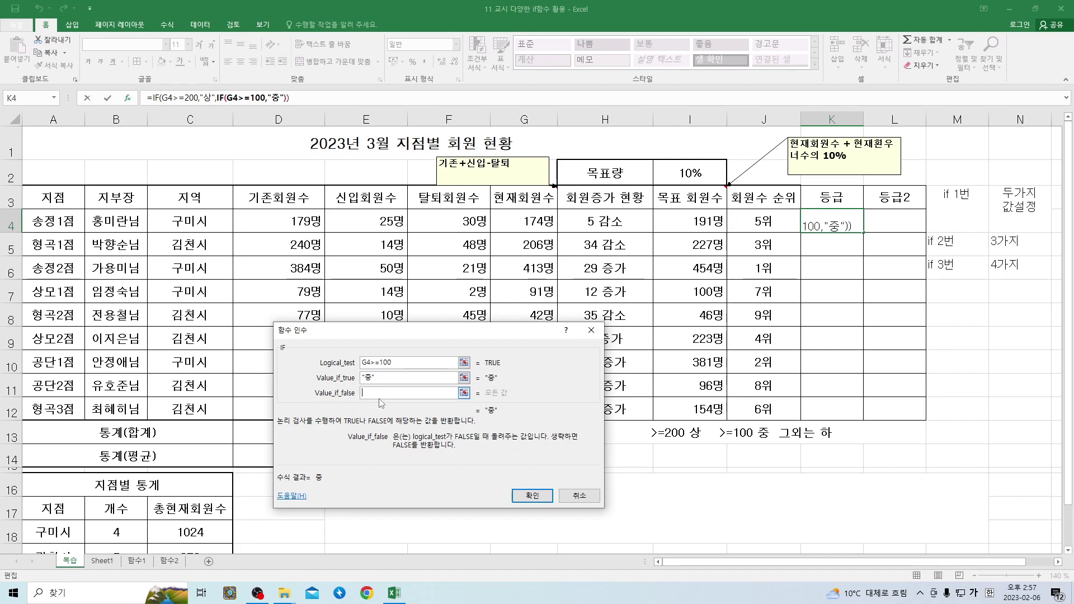
type("\"하")
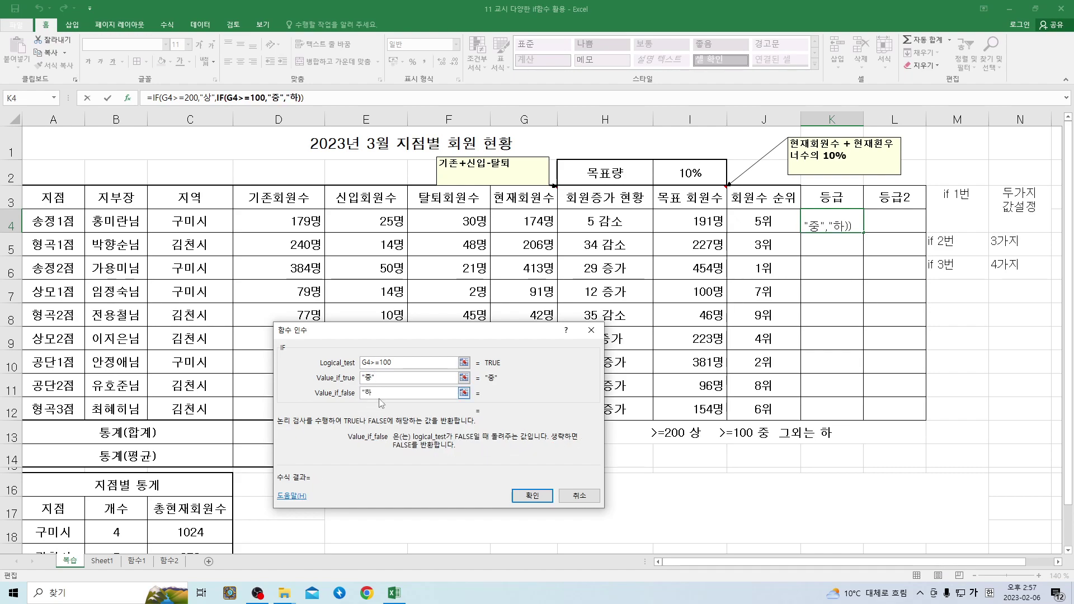
key("Return")
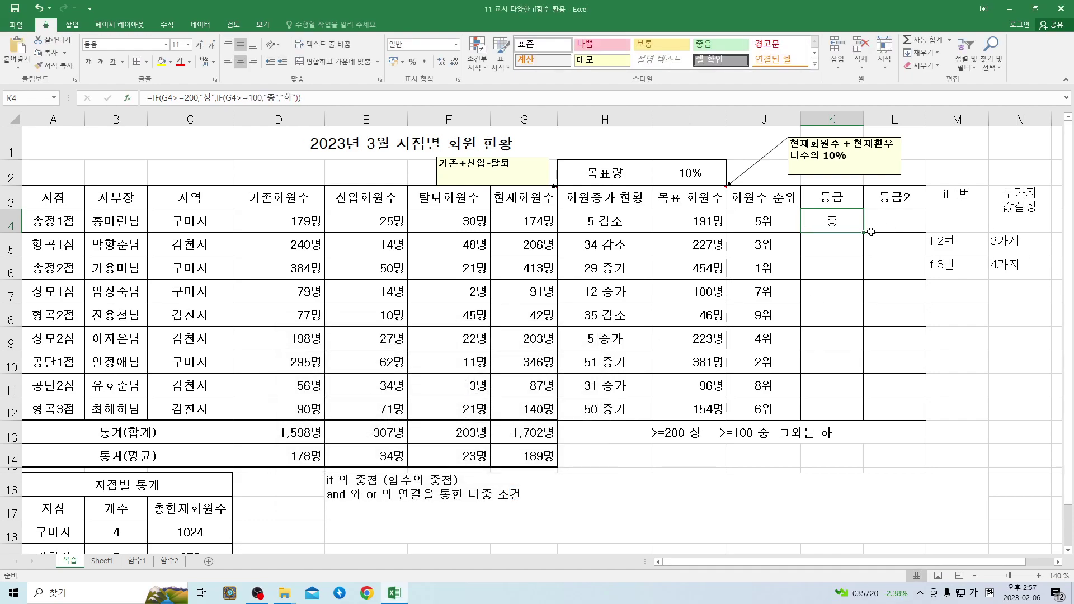
Review the notes in M3:N6 that pair the number of IF functions with the number of possible values.
left_click(959, 205)
left_click(1020, 219)
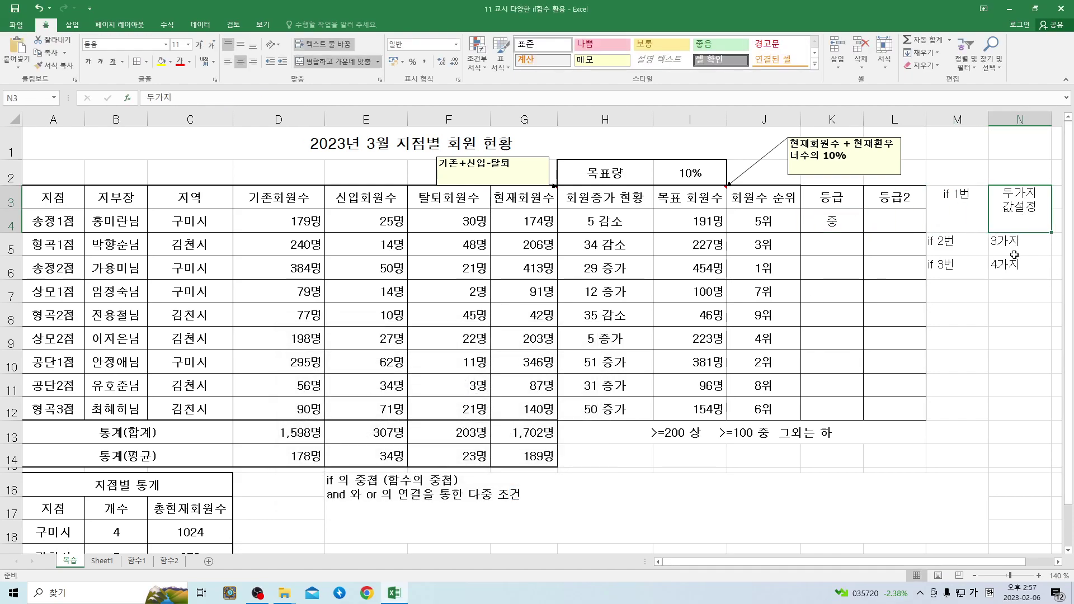
left_click(956, 240)
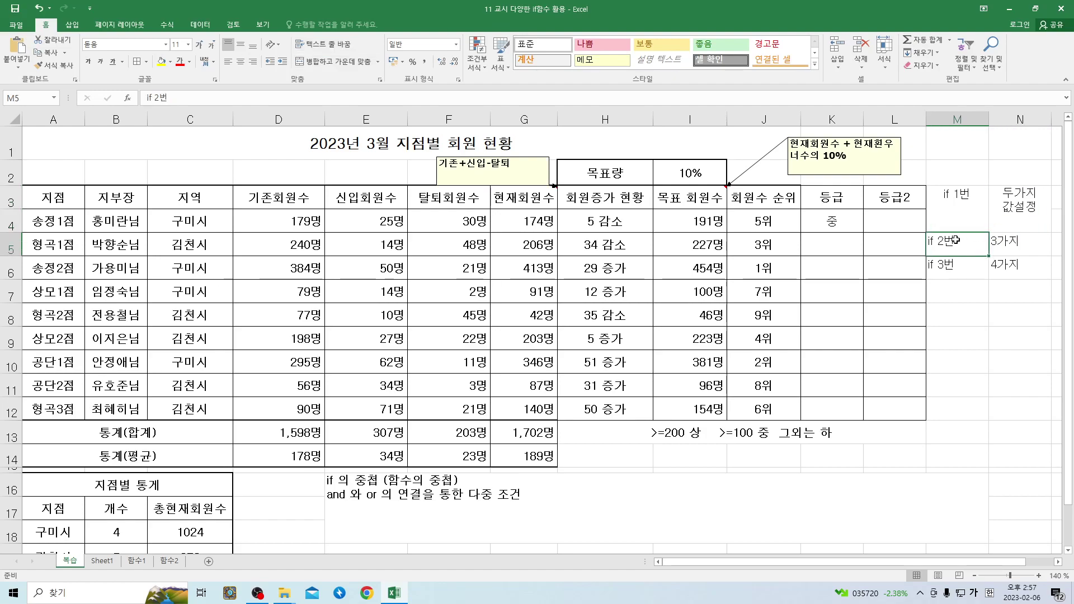
left_click(1002, 243)
left_click(962, 267)
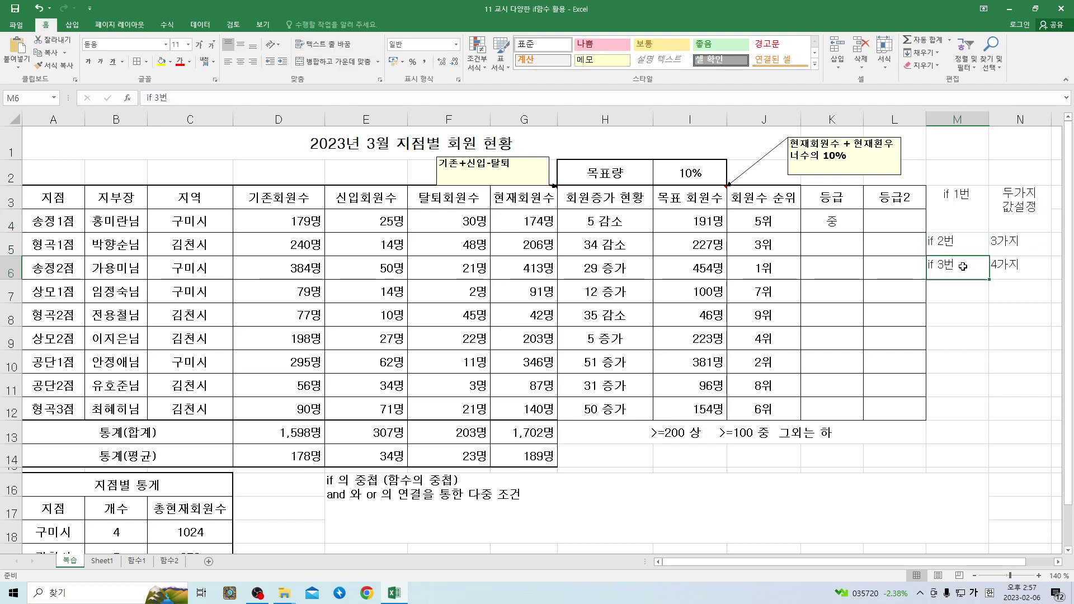
left_click(1013, 268)
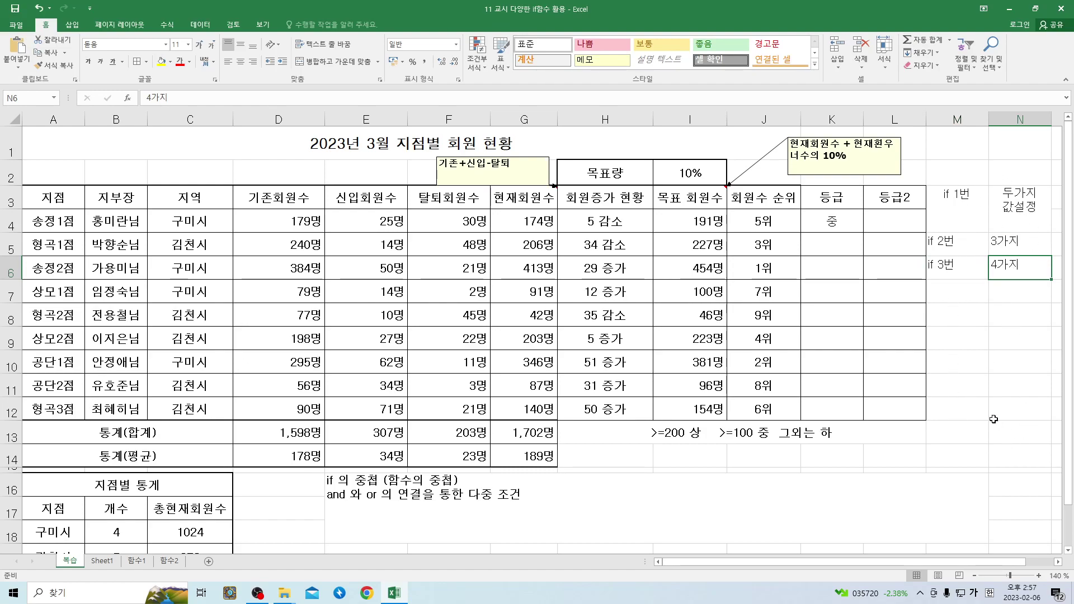
left_click(959, 292)
key("Right")
left_click(966, 311)
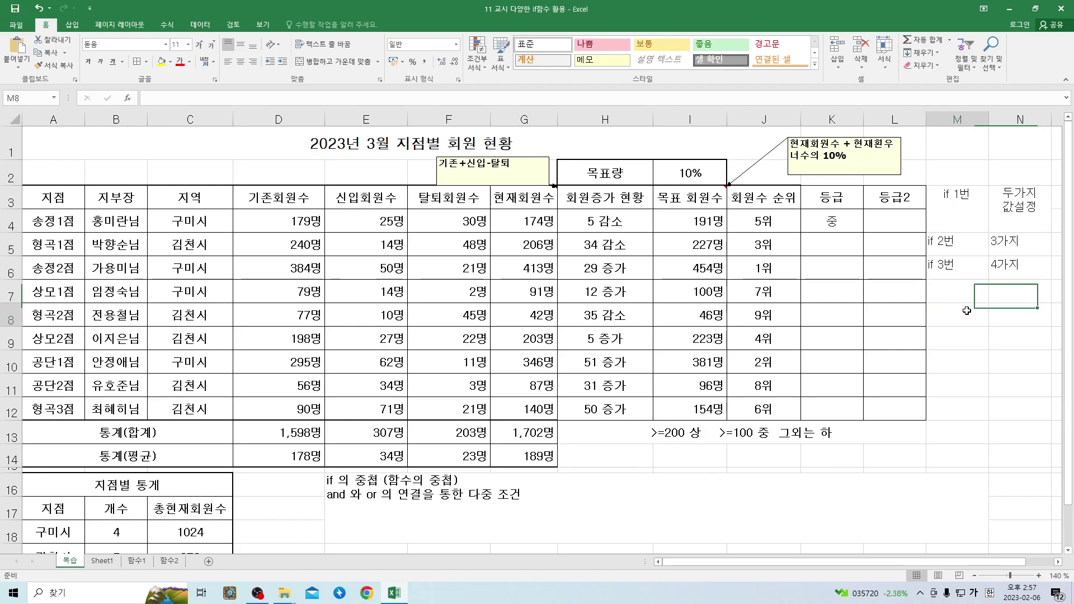
left_click(1023, 320)
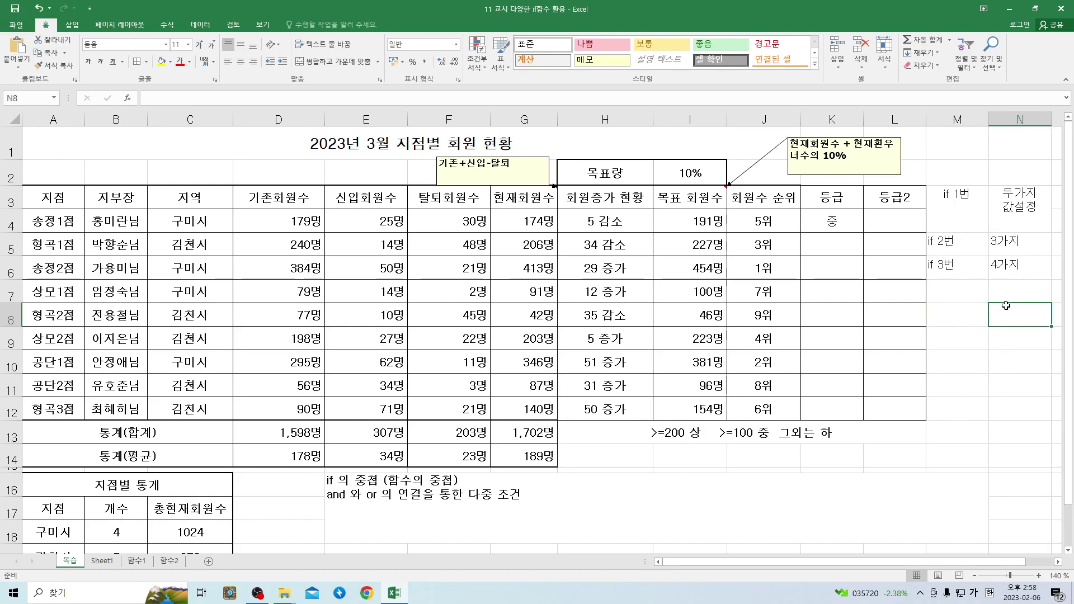
Fill the grade formula in K4 down through K12.
left_click(832, 221)
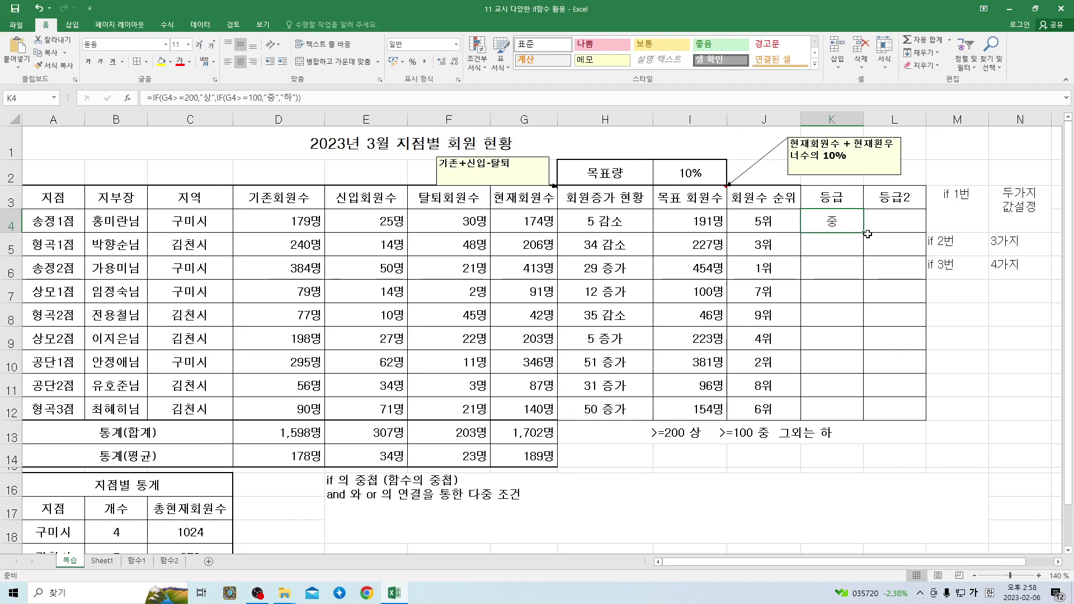
left_click_drag(865, 233, 864, 421)
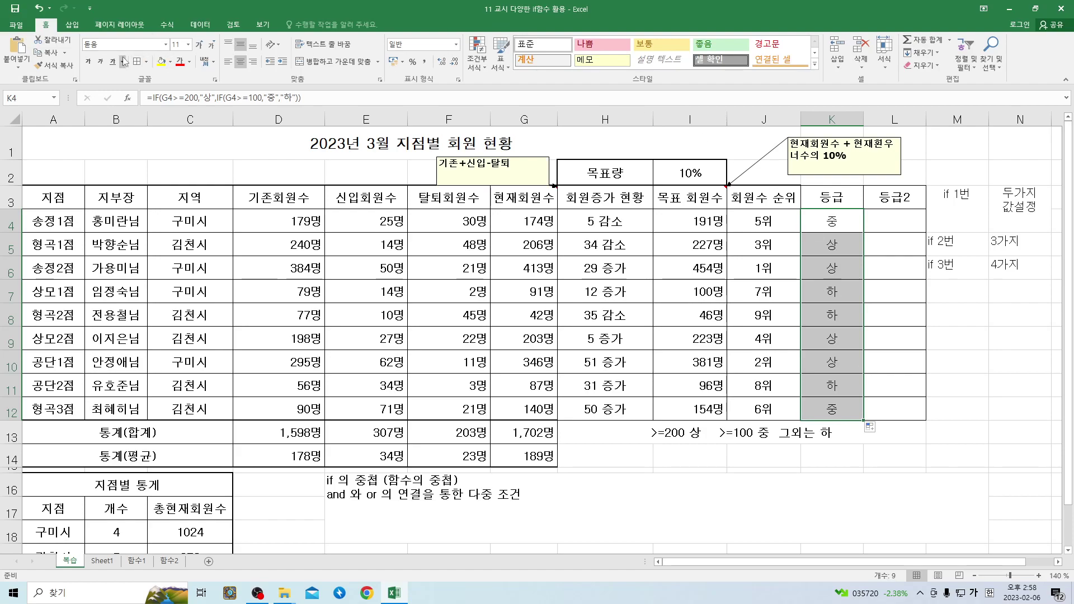
Clear the grade formulas from K4:K12.
left_click_drag(874, 224, 880, 408)
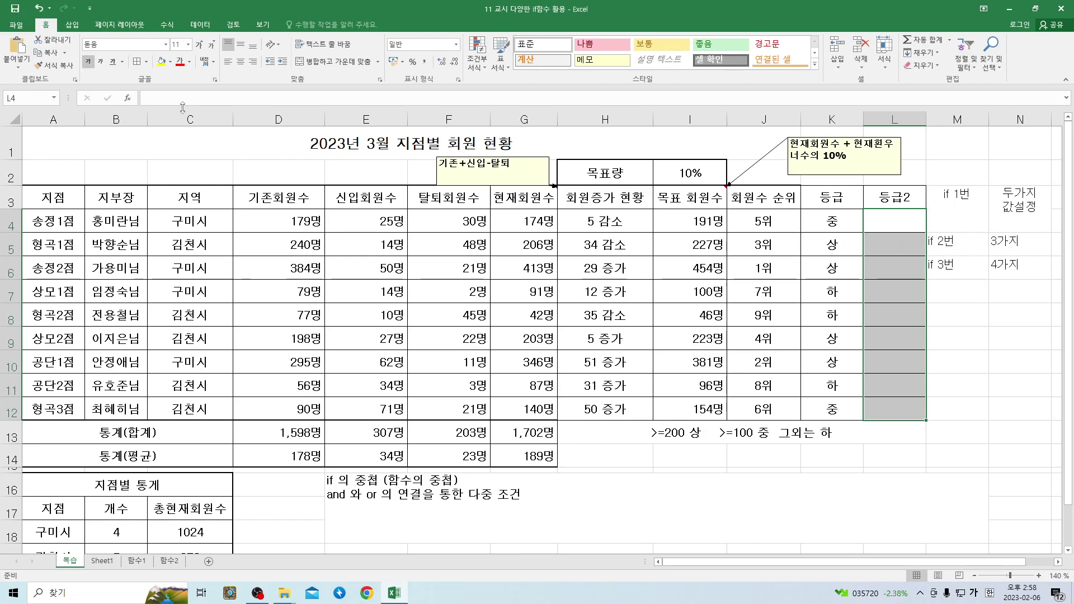
left_click_drag(829, 221, 829, 409)
key("Delete")
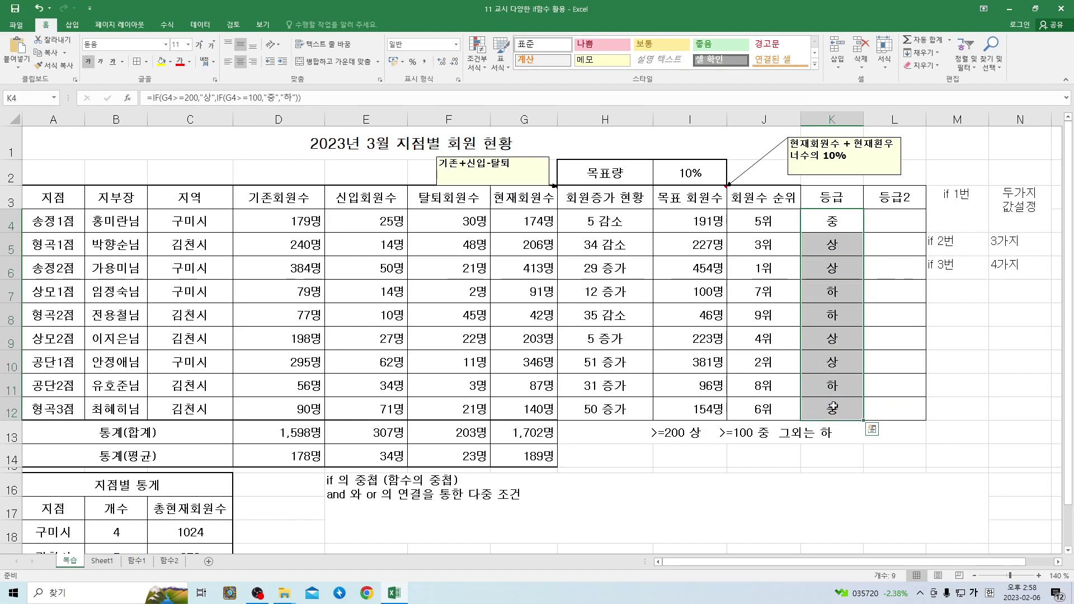
Start an IF function in K4 with the logical test G4>=200.
left_click(825, 222)
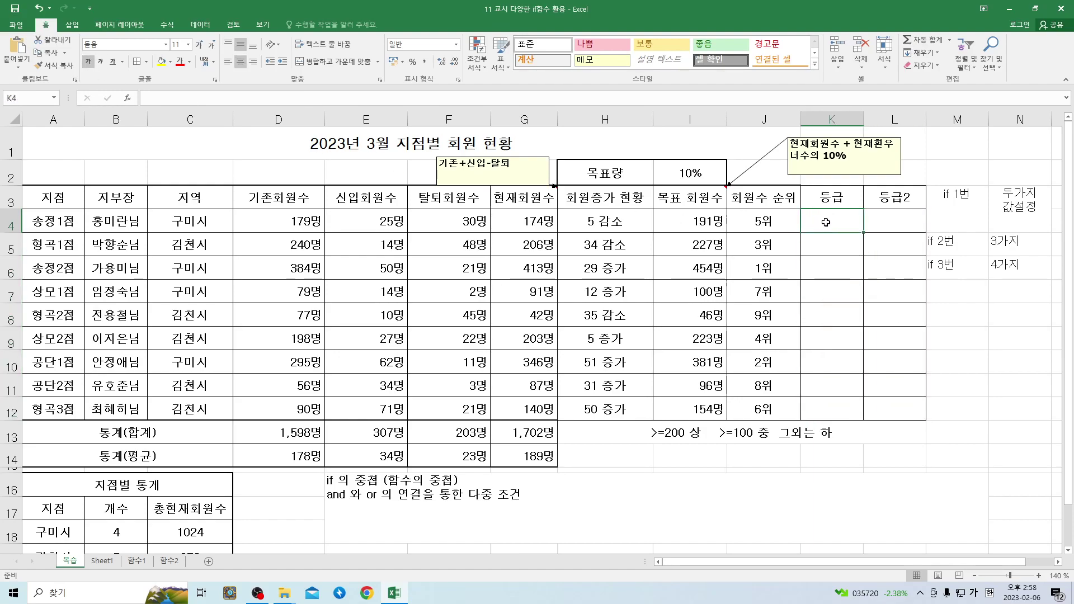
left_click(130, 99)
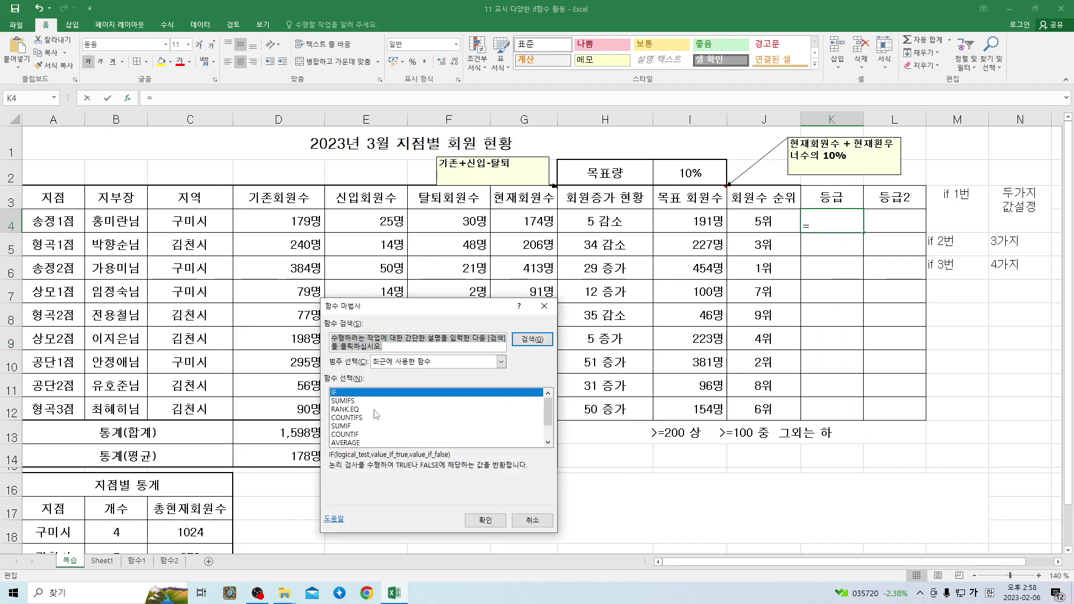
left_click(485, 520)
left_click_drag(532, 417, 708, 421)
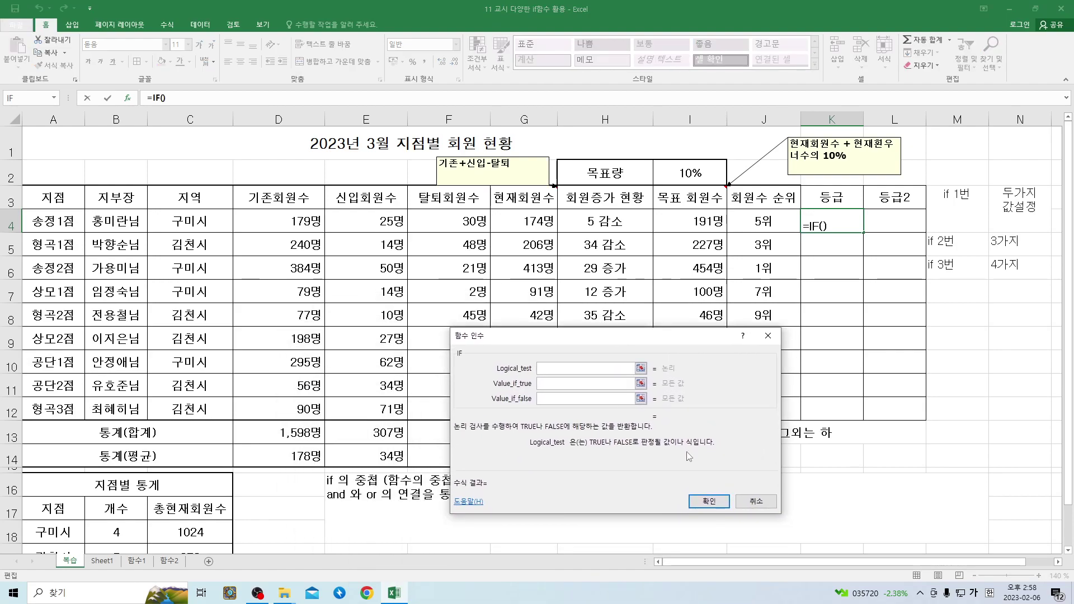
left_click_drag(641, 475, 501, 429)
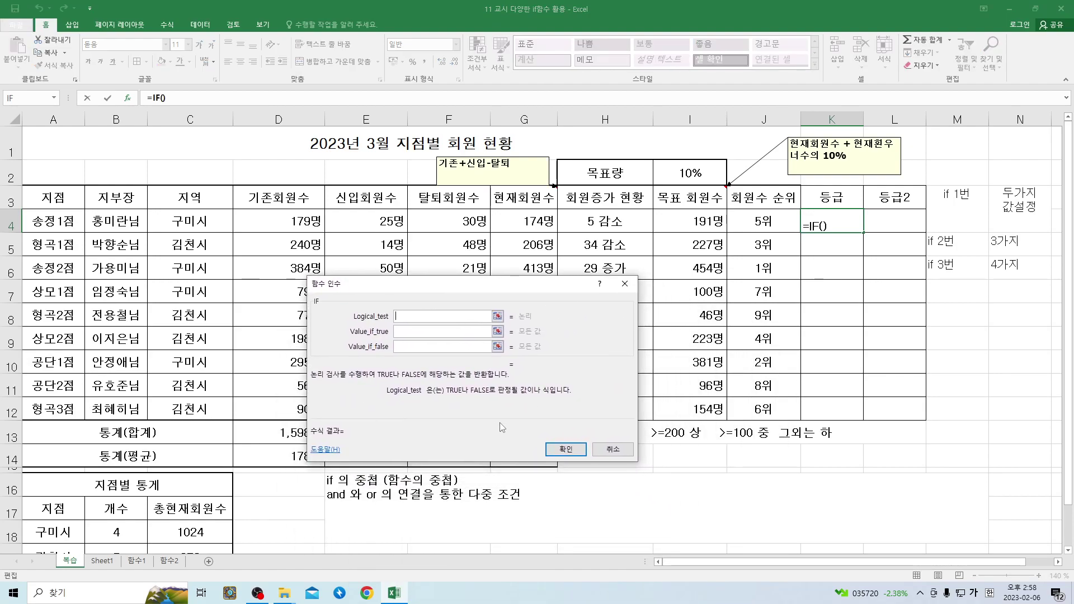
left_click_drag(594, 387, 520, 428)
left_click(536, 221)
type(">=200")
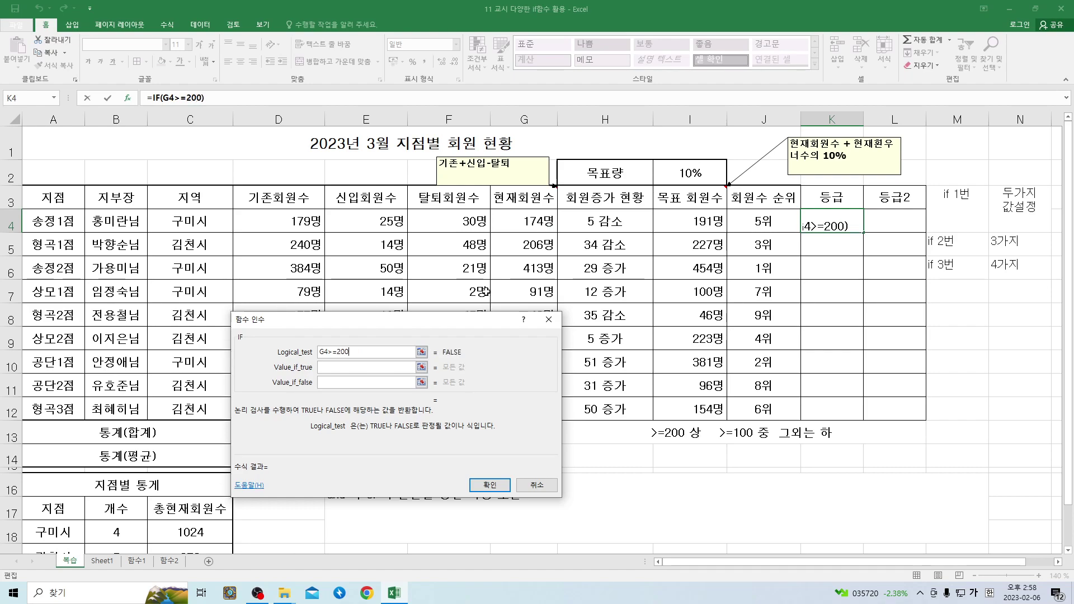
Have the IF function in K4 return "상" when the test is true.
left_click(390, 367)
type("\"사")
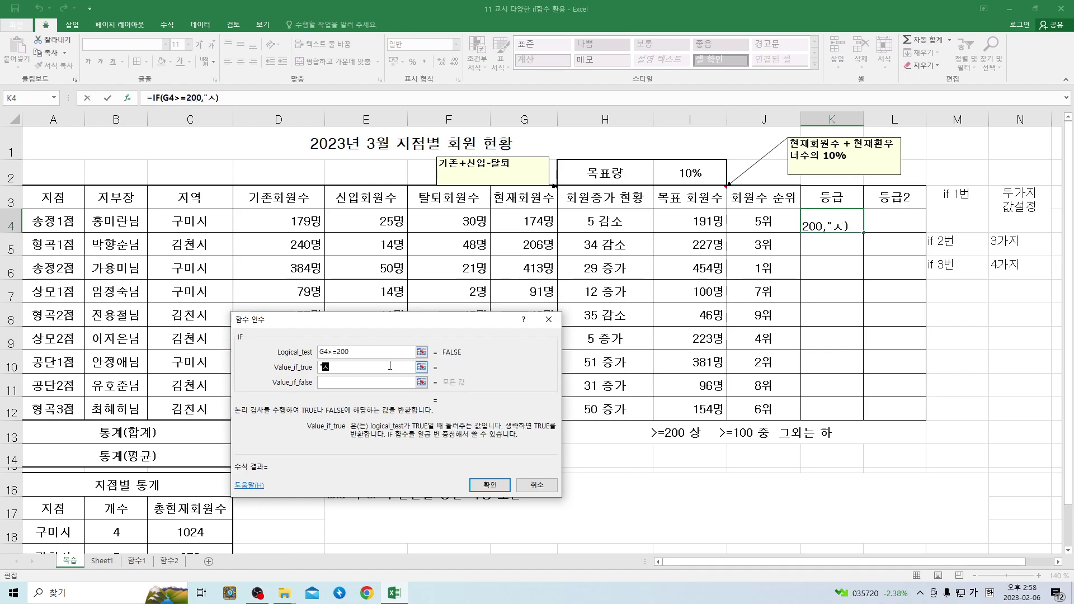
key("BackSpace")
key("BackSpace")
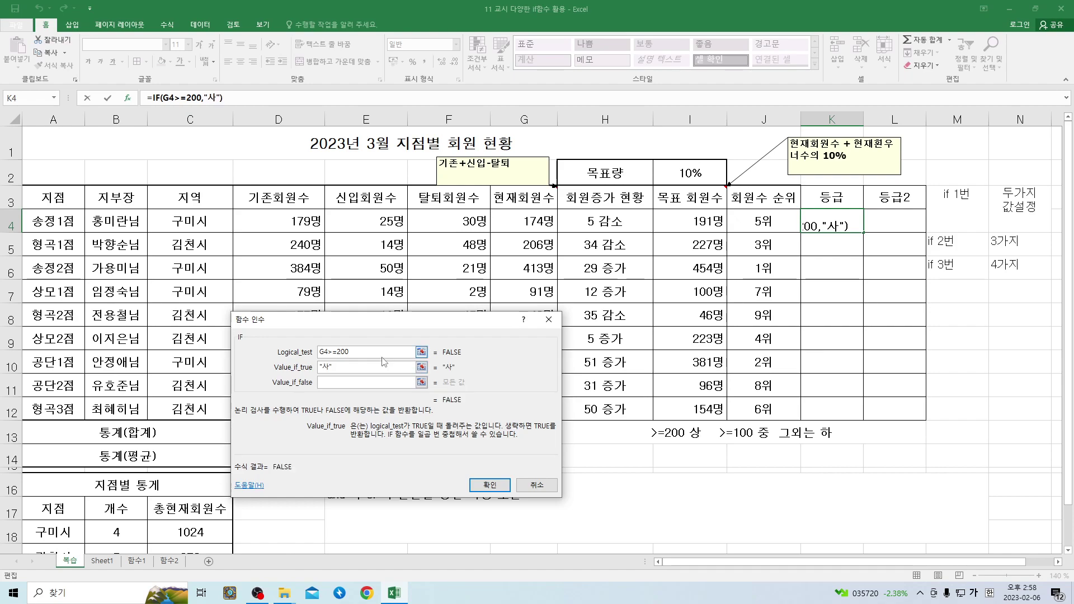
type("상\"")
Nest a second IF function as the value if false, with the logical test G4>=100.
left_click(333, 384)
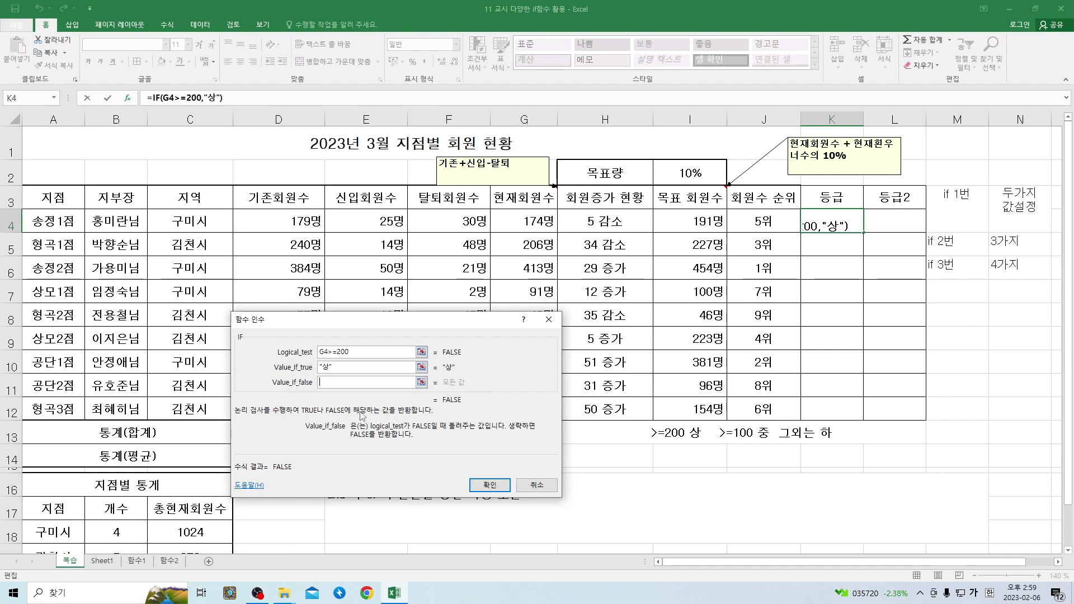
left_click(53, 97)
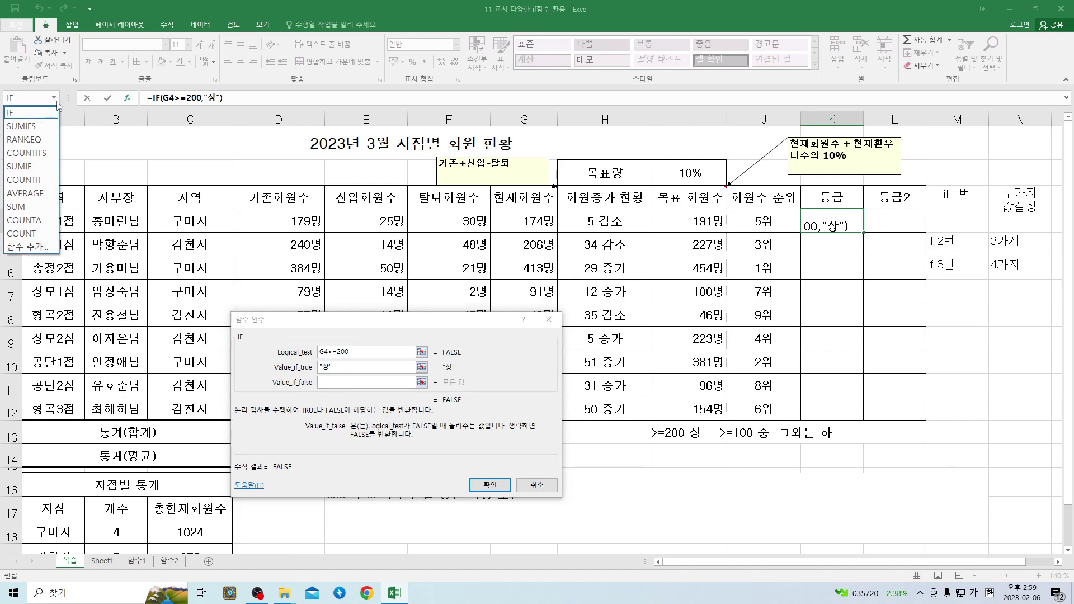
left_click(64, 96)
left_click(55, 99)
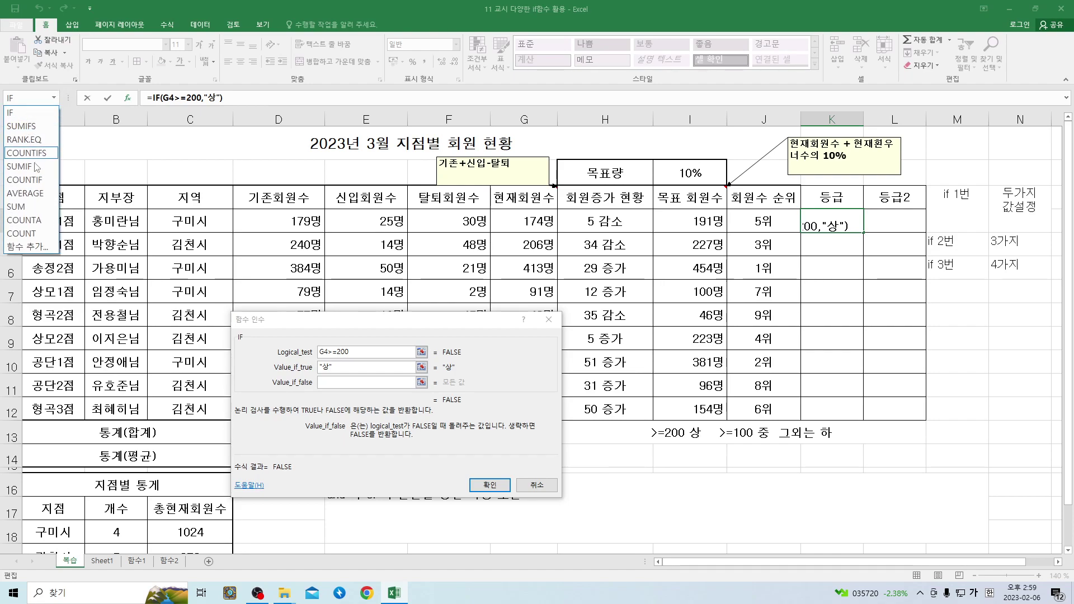
left_click(10, 113)
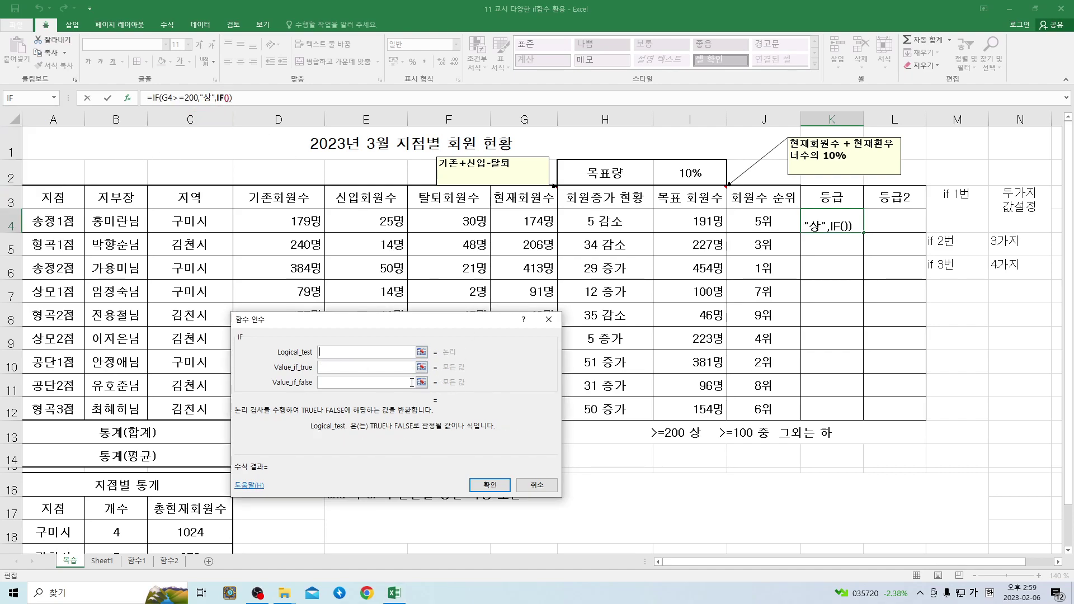
left_click(527, 219)
type(">=100")
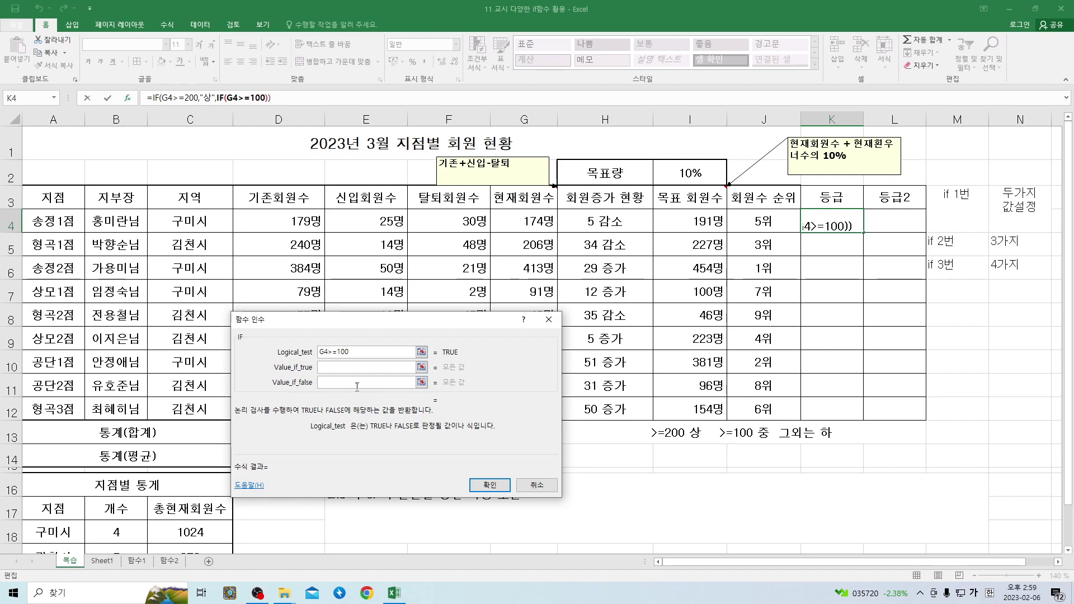
Make the inner IF give "중" if true and "하" if false, and enter the finished formula in K4.
left_click(349, 372)
type("\"주")
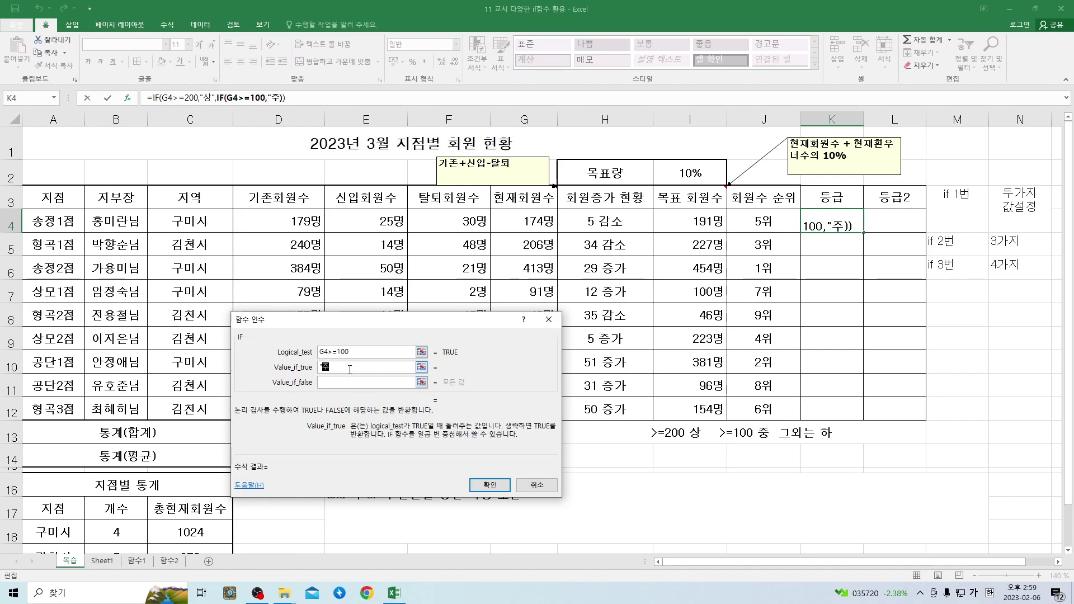
type("\"")
key("Tab")
type("\"")
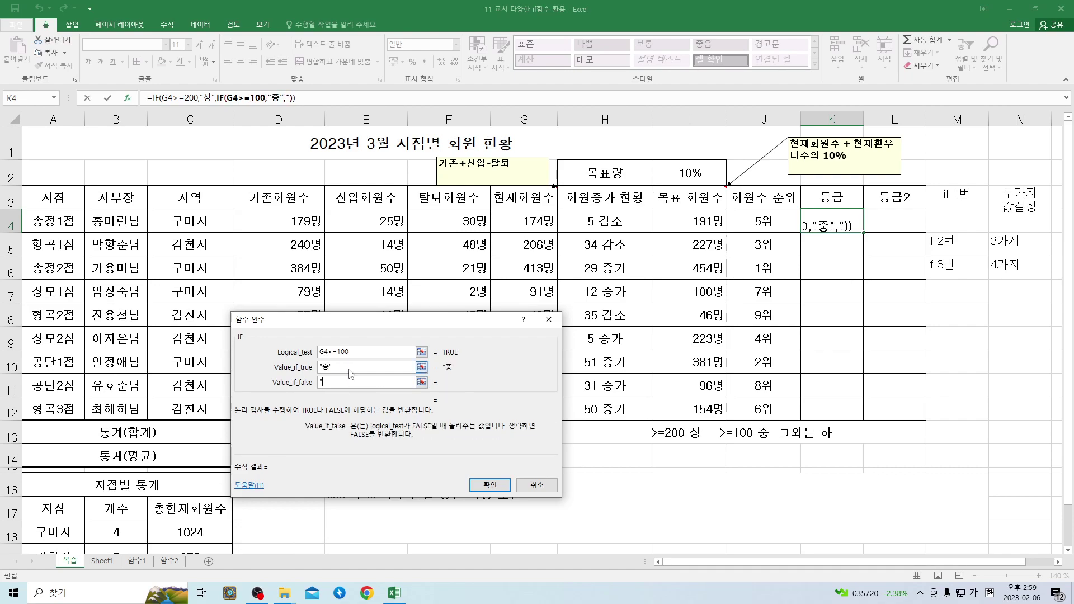
type("하\"")
key("Return")
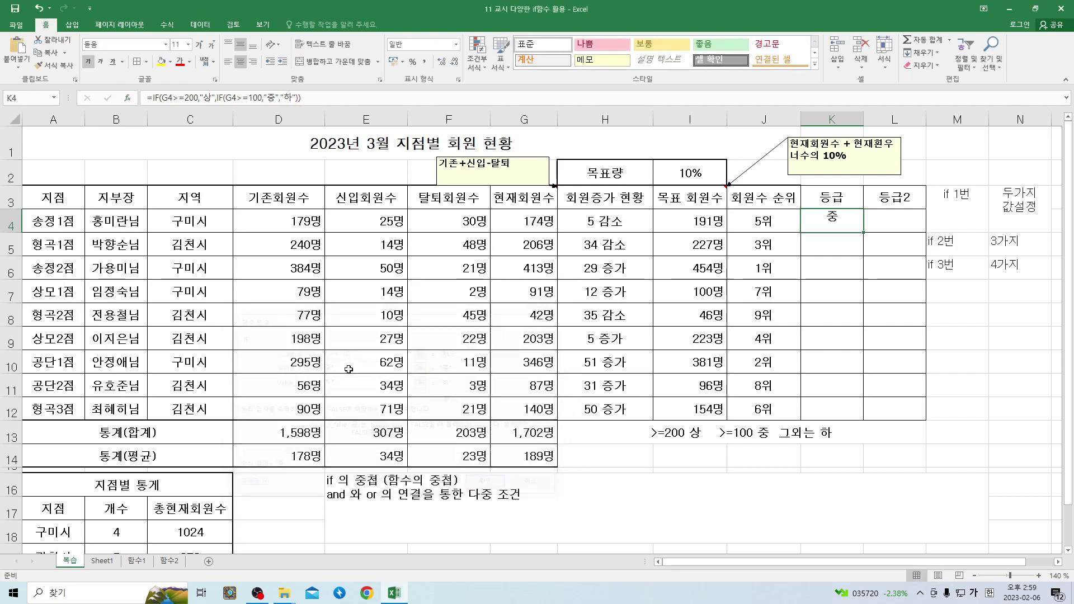
Copy the nested IF formula from K4 down to K12.
left_click_drag(864, 234, 853, 409)
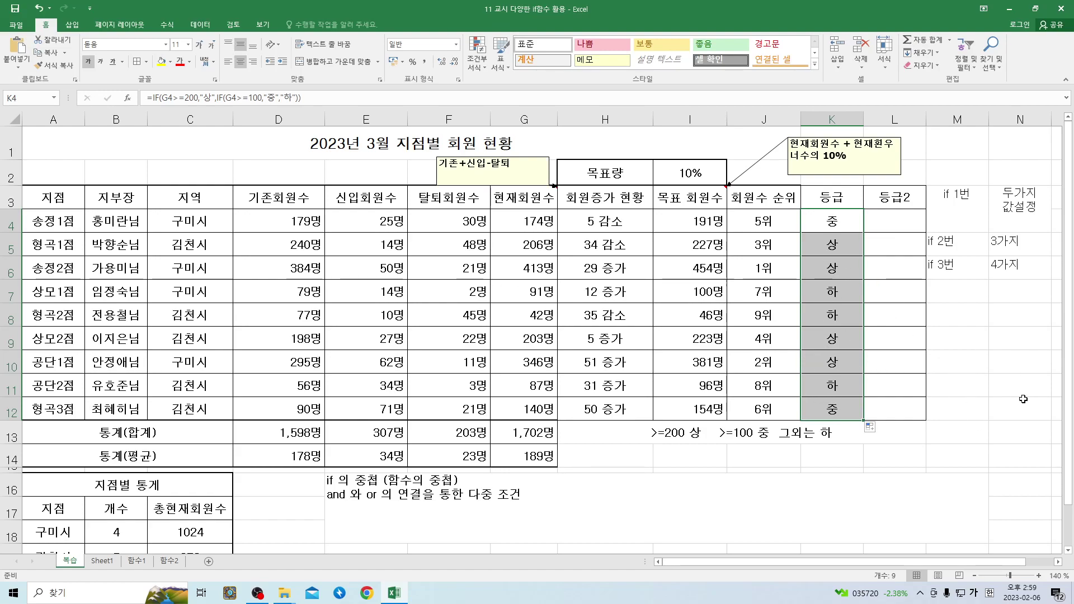
left_click_drag(835, 218, 832, 408)
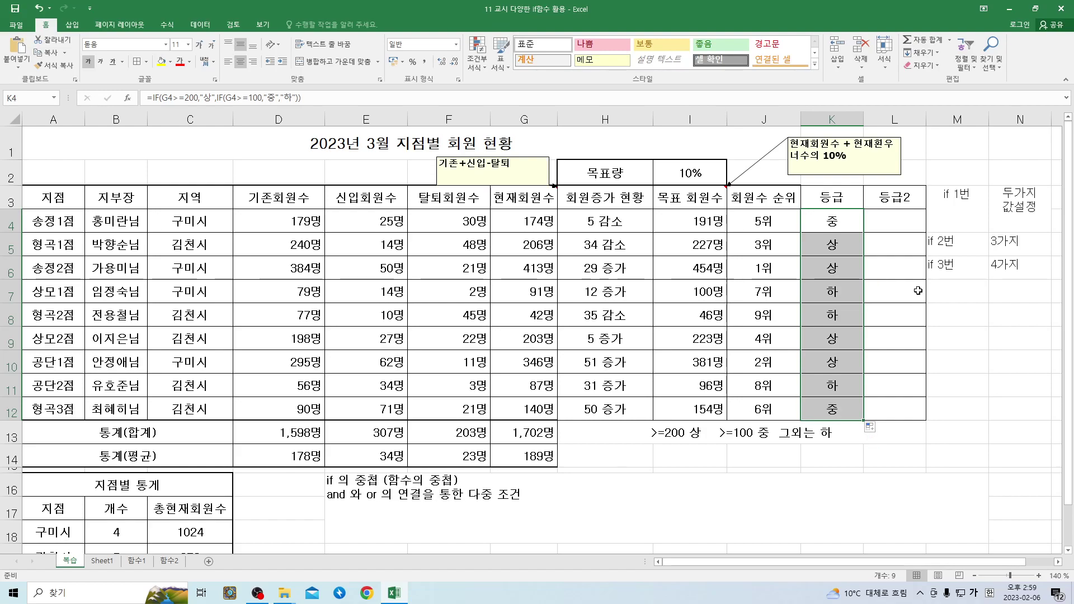
Merge and center the empty cells H14:L14 beneath the grading criteria.
left_click_drag(600, 457, 895, 456)
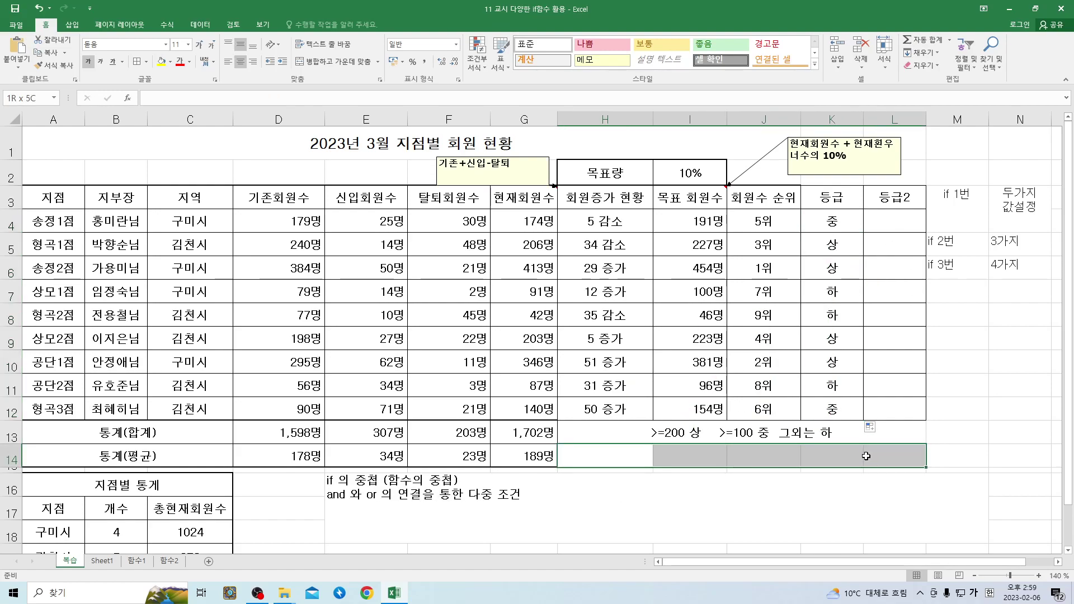
left_click(918, 228)
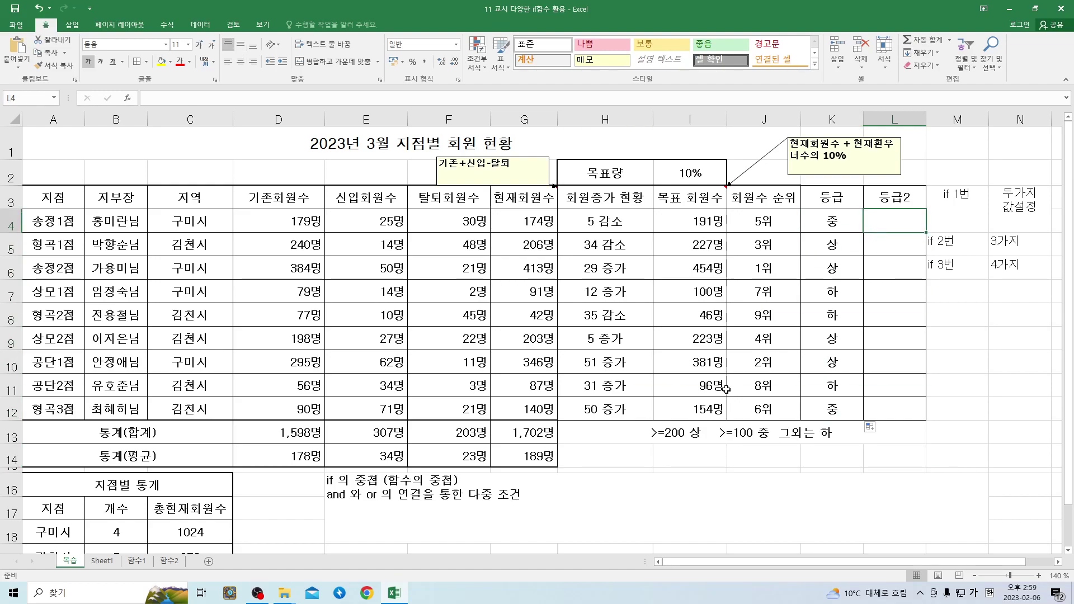
left_click_drag(610, 463, 895, 457)
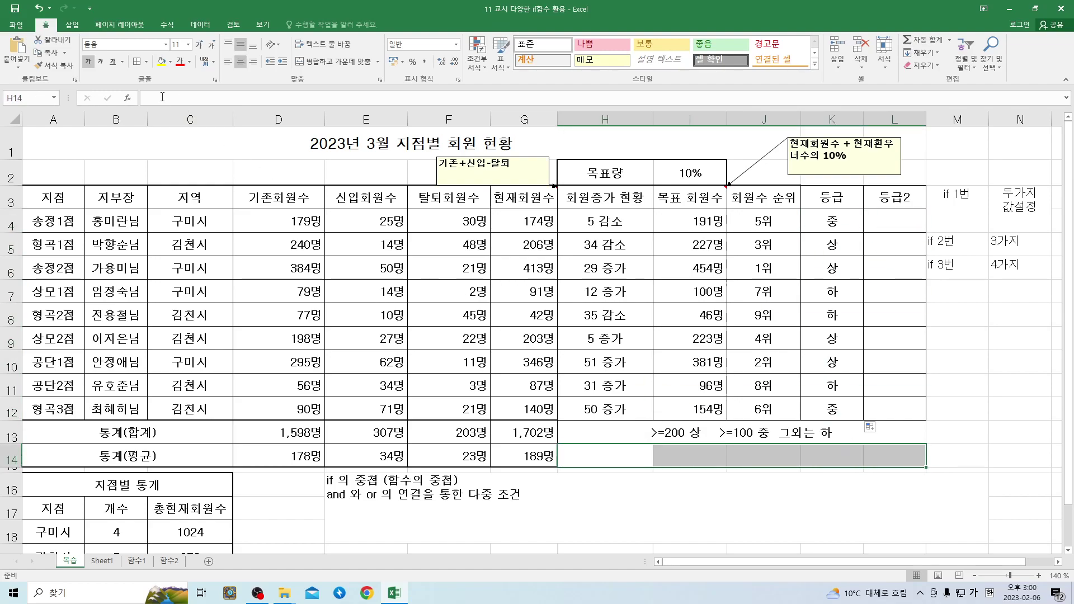
left_click(336, 62)
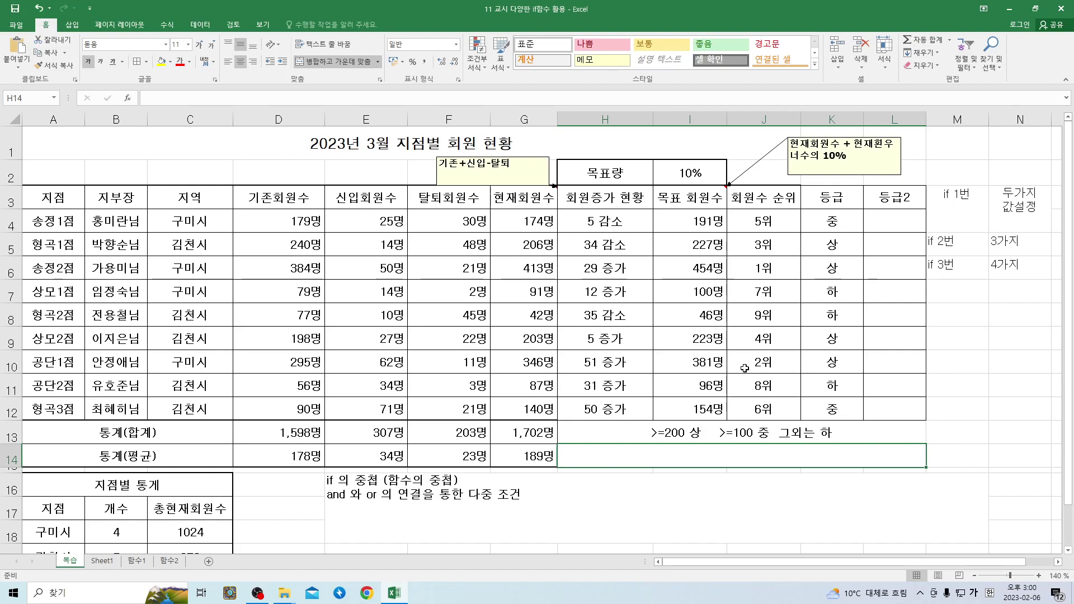
Enter the note "다중 항목에 따른 조건의 세분화(" in the merged cell H14.
type("다중 항목ㅇ")
type("에 ㄷ")
type("른 조건")
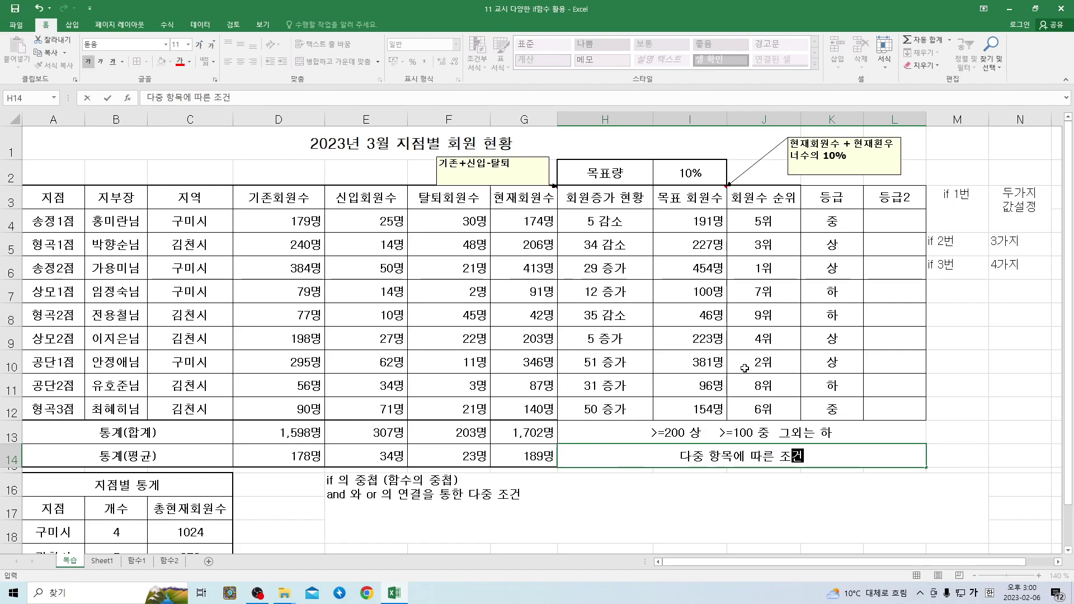
type("의 세분화")
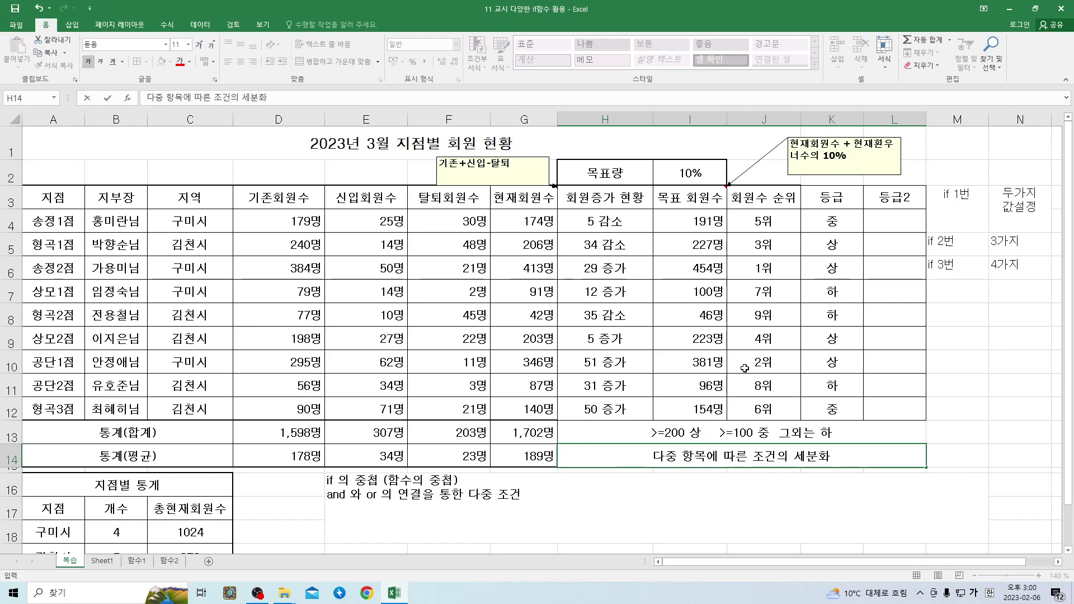
left_click(867, 455)
type("(")
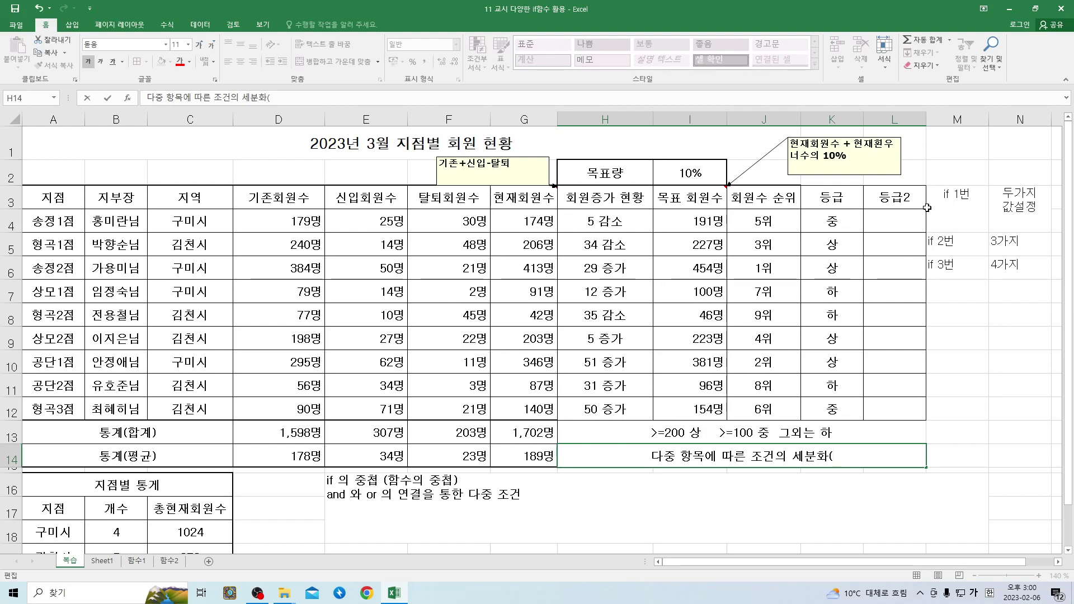
Change the column header in L3 to "방문여부".
left_click(910, 197)
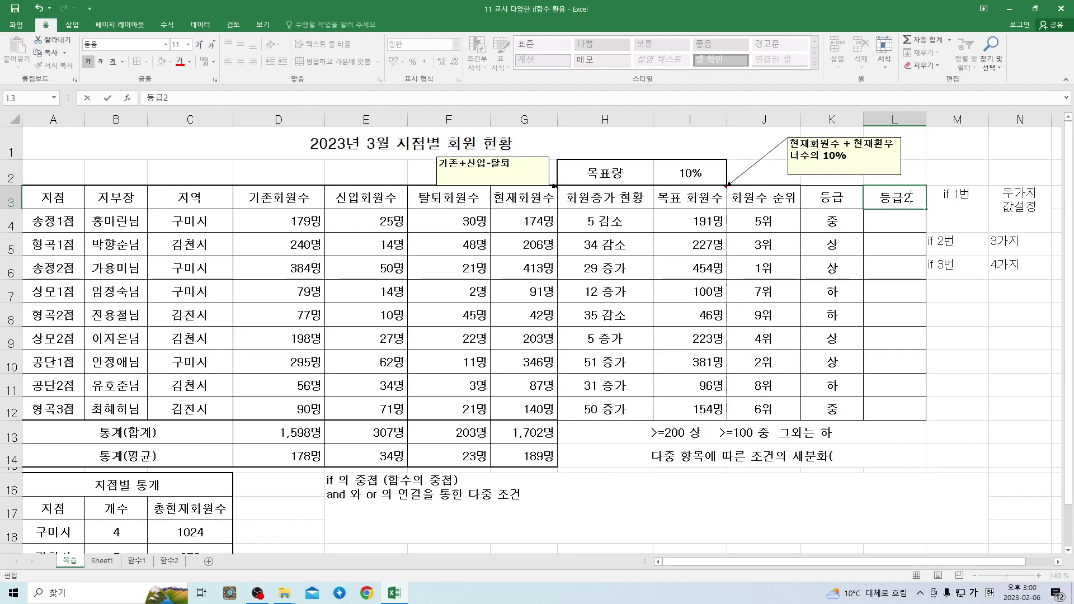
key("BackSpace")
key("BackSpace")
key("BackSpace")
type("방무")
type("여부")
key("Return")
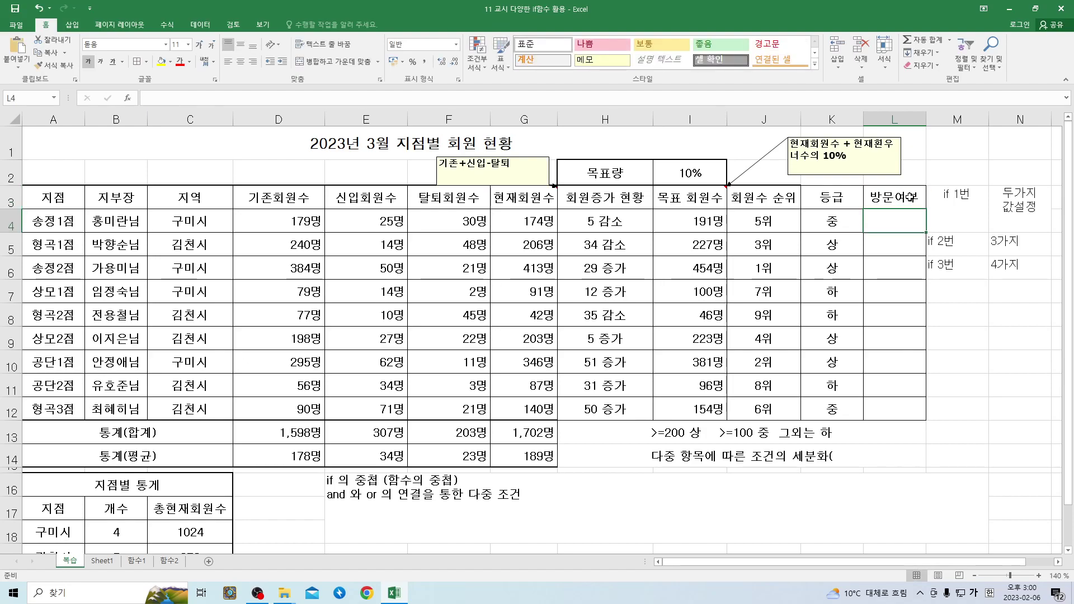
Append "구미시이면서 현재수 >=200 방문 그외에는 공란" to the end of the note in H14.
double_click(838, 457)
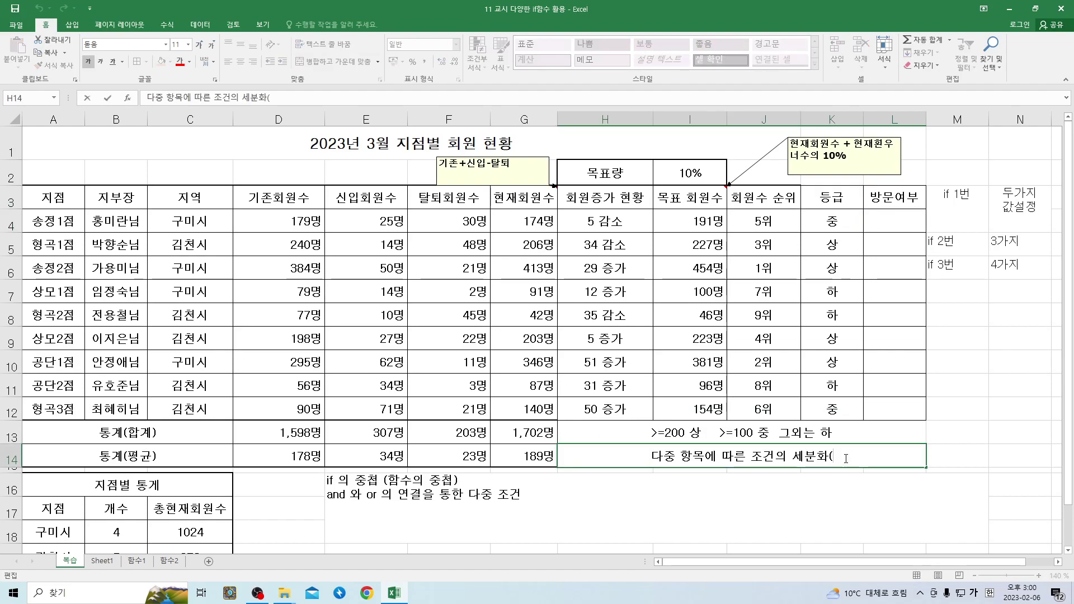
type("구미시")
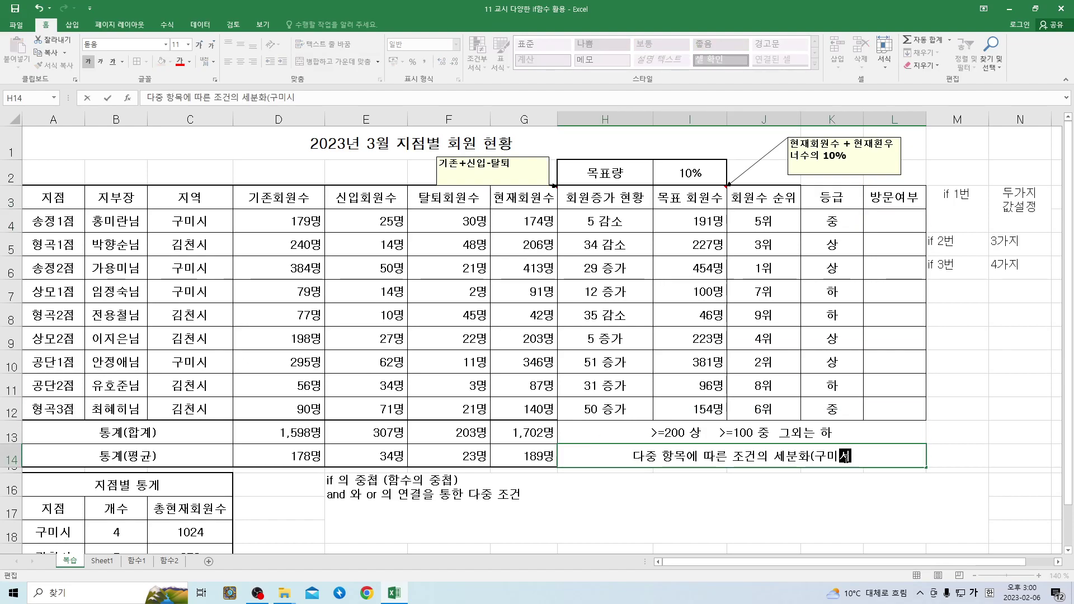
type("이면서")
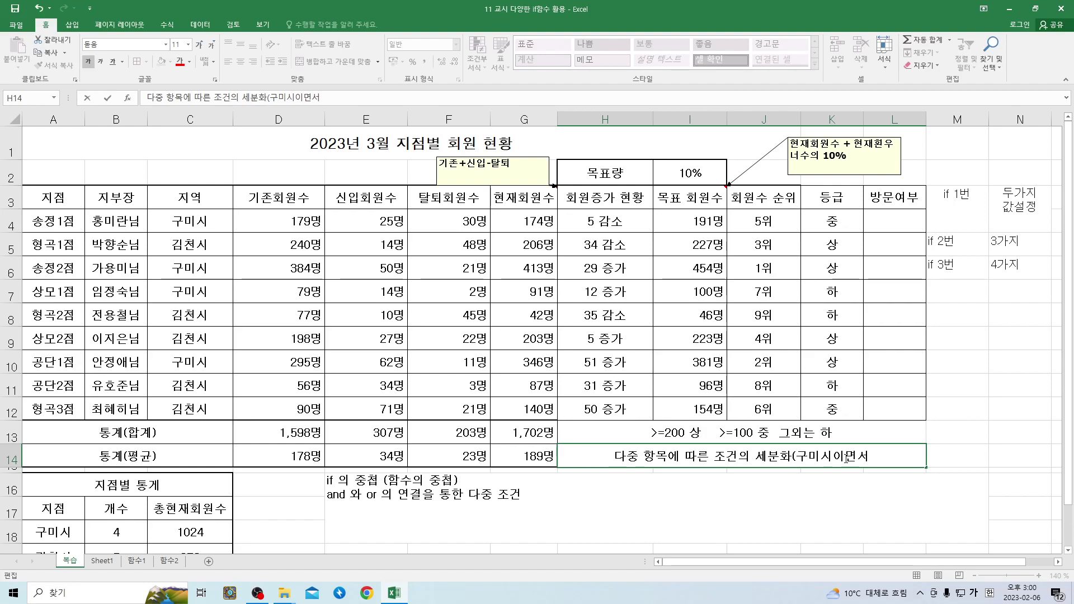
type(" 현재수")
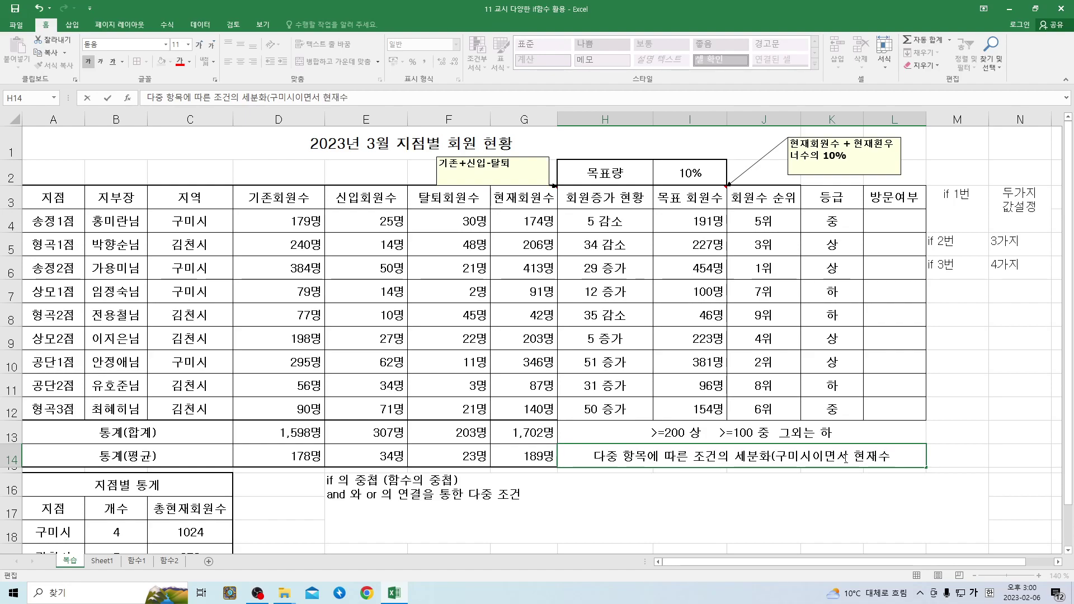
type(" >=")
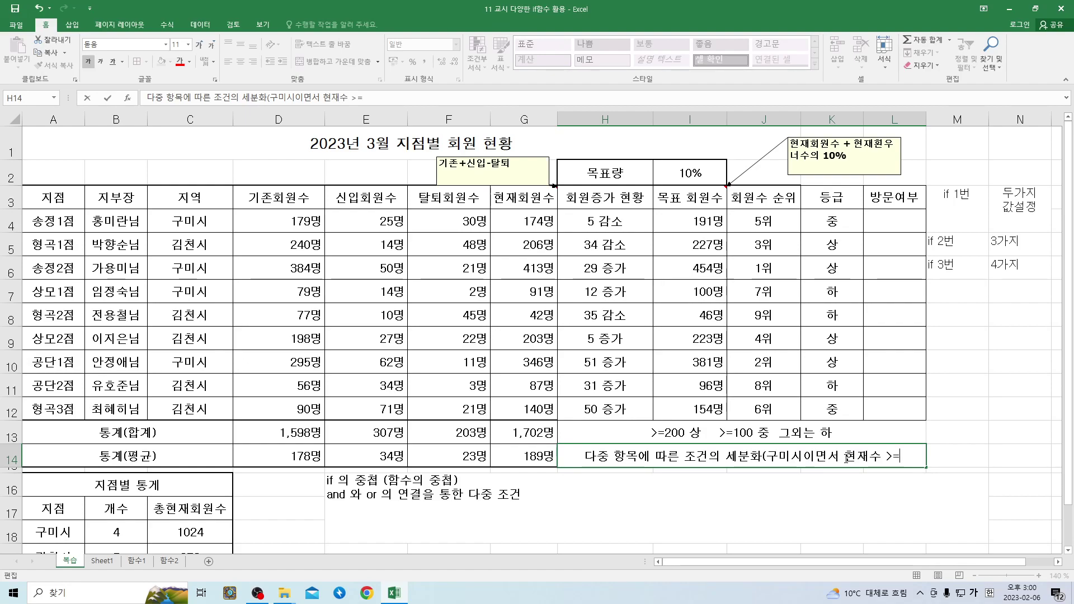
type("200 방문")
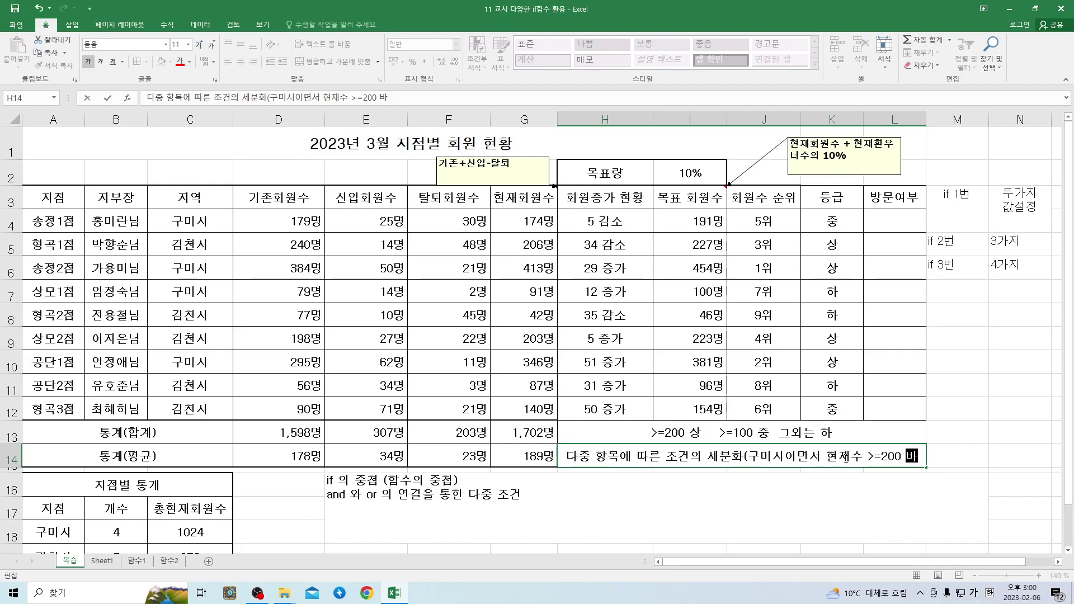
type(" 그외")
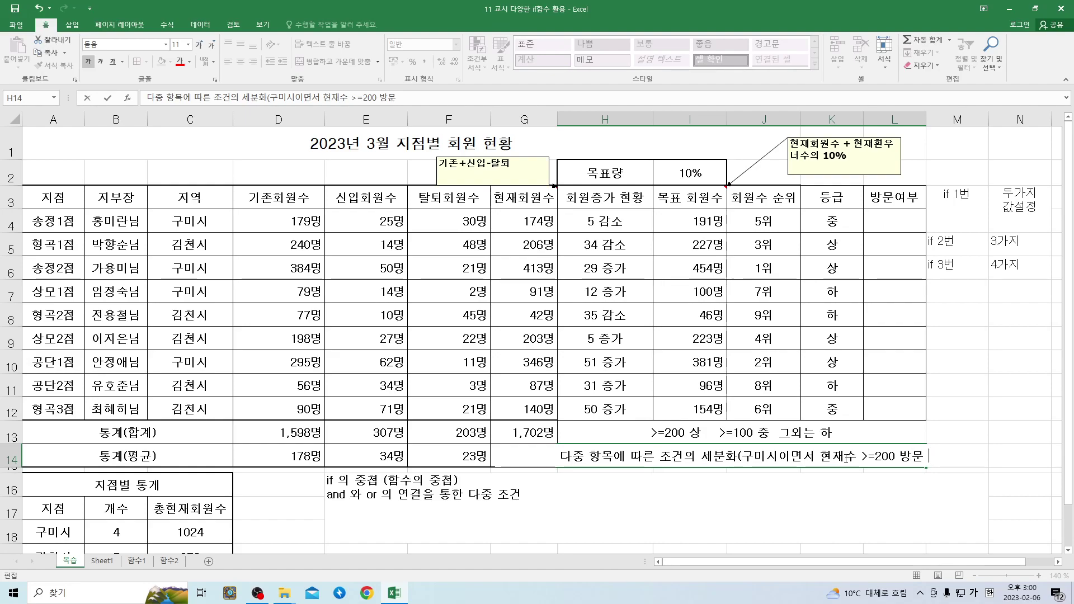
type("에는 공란")
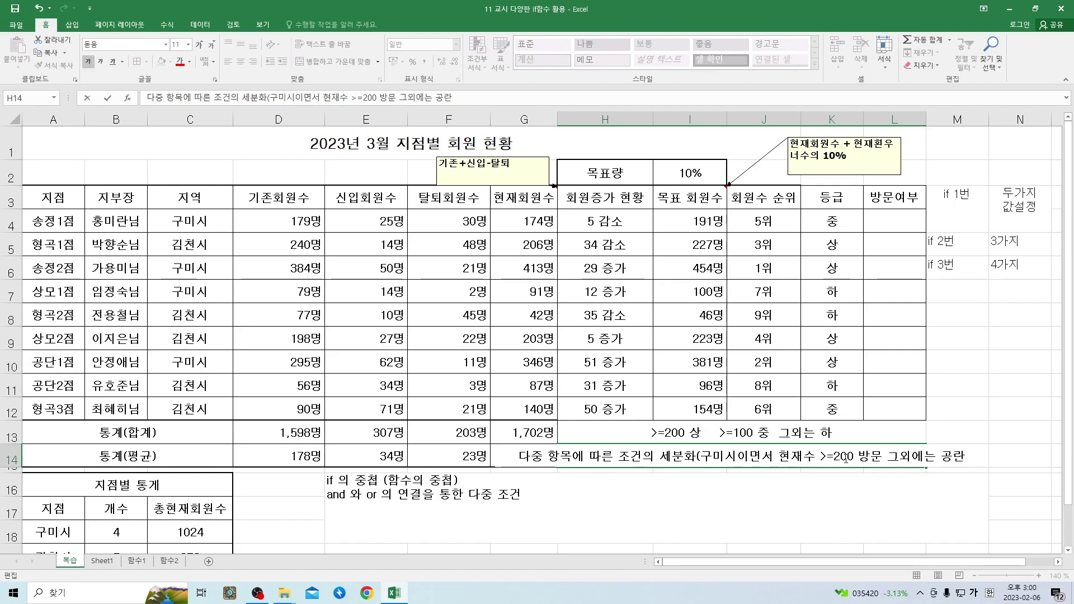
key("Return")
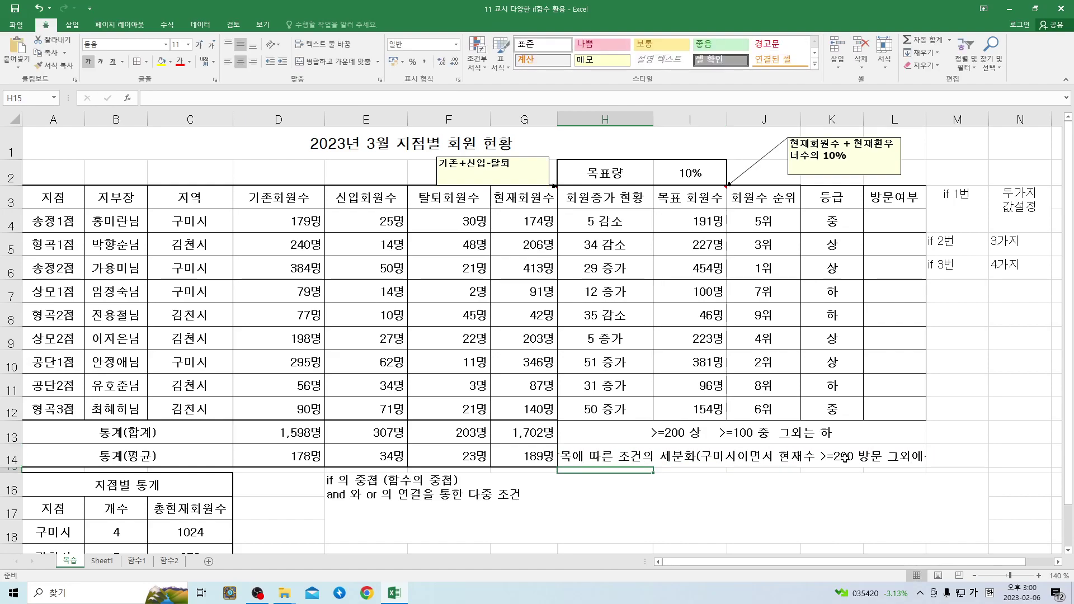
Extend the merged, centered note cell H14 across H14:N14 so the whole condition text fits.
left_click_drag(626, 456, 1024, 456)
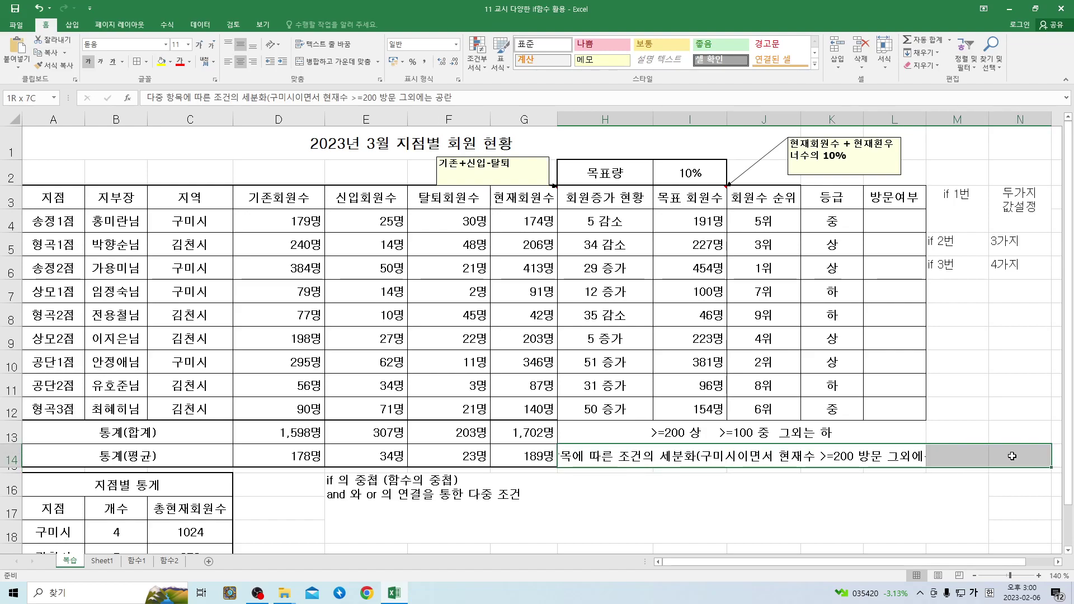
left_click(328, 62)
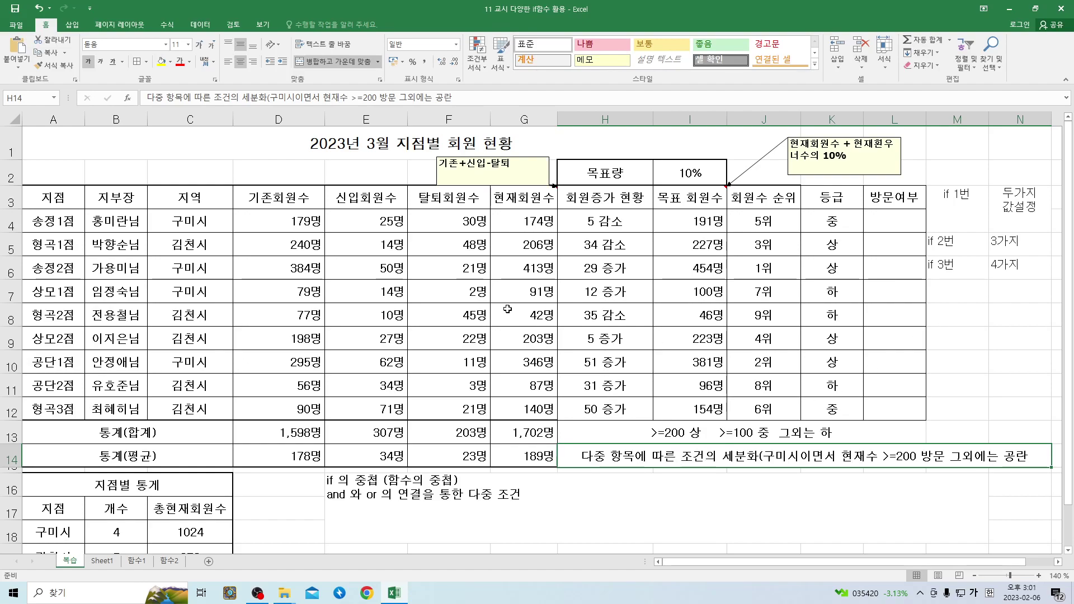
Compare the region in C4 with the current member count in G4 as the two visit conditions.
left_click(507, 222)
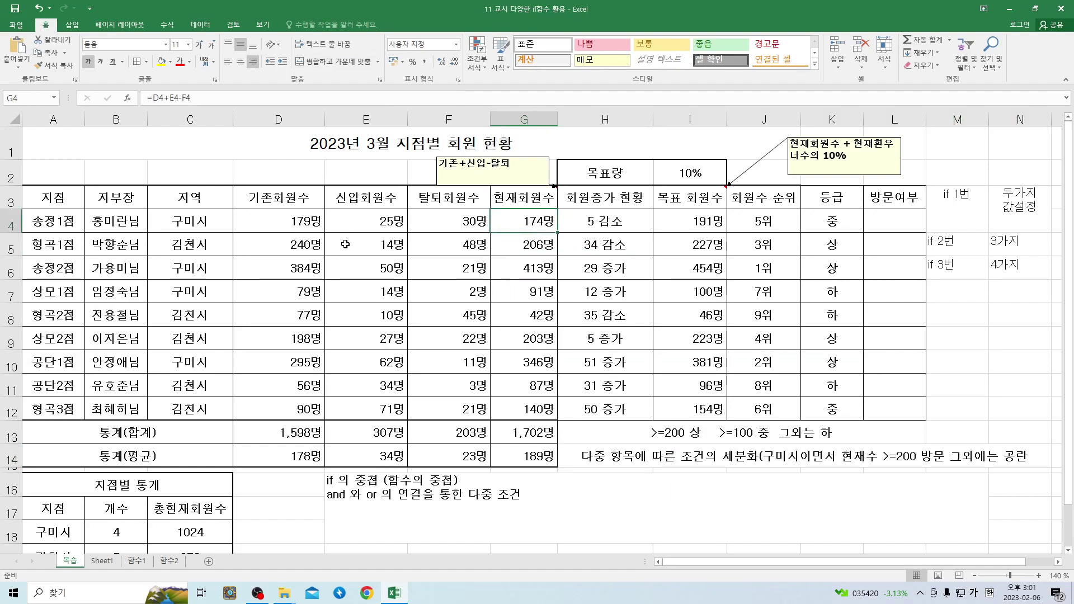
left_click(188, 218)
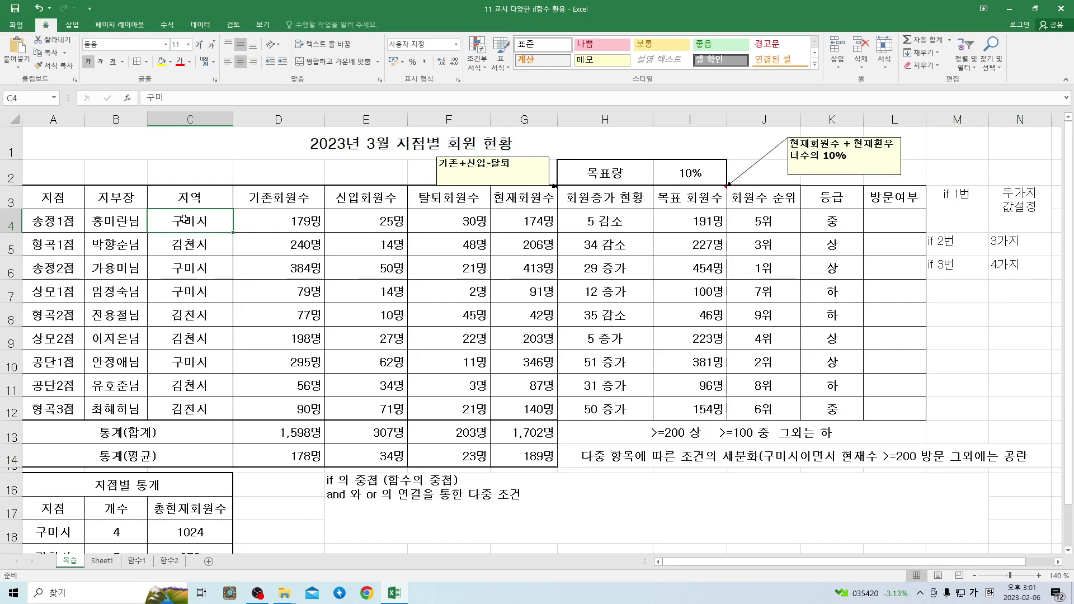
left_click(532, 223)
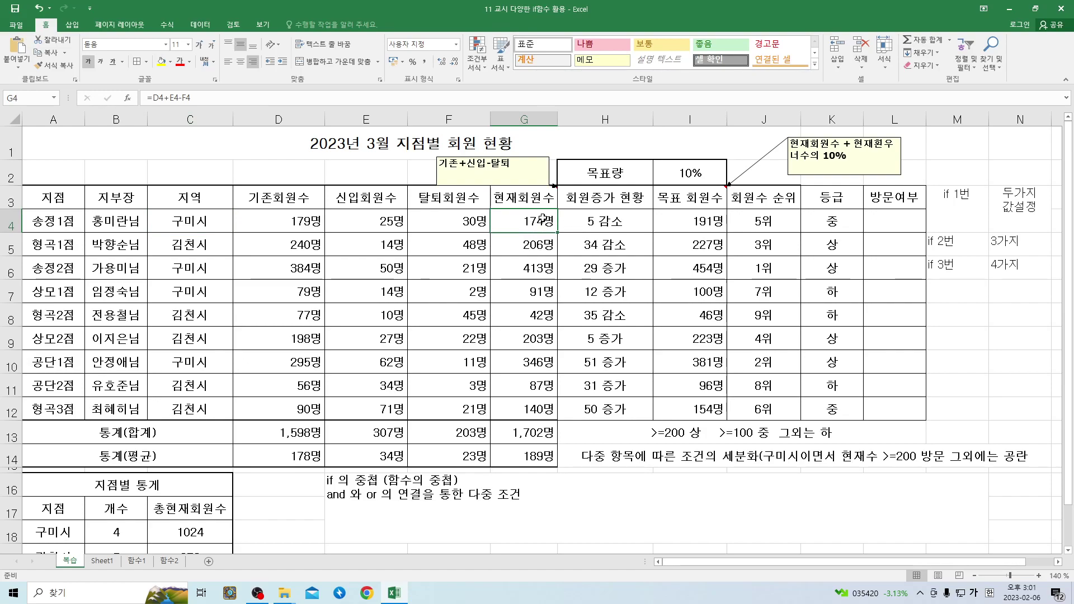
left_click(180, 218)
left_click(531, 221)
left_click(224, 221)
left_click(511, 221)
Start a third line in the E16 note reading "칸하마다 조건식 하나씩 (그리고 이면서 = and".
double_click(524, 497)
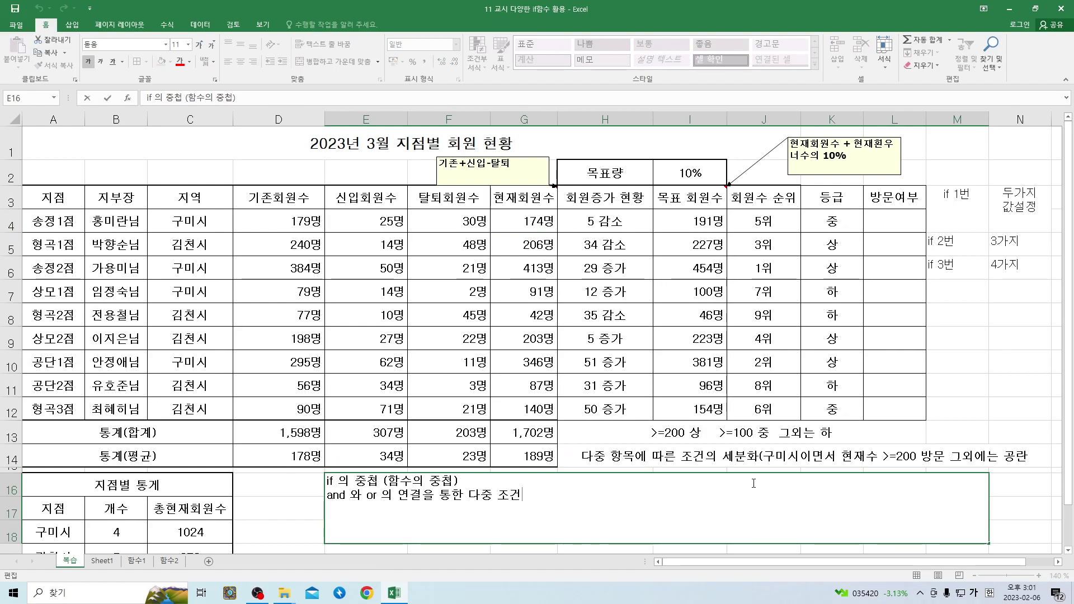
key("alt+Return")
type("칸하")
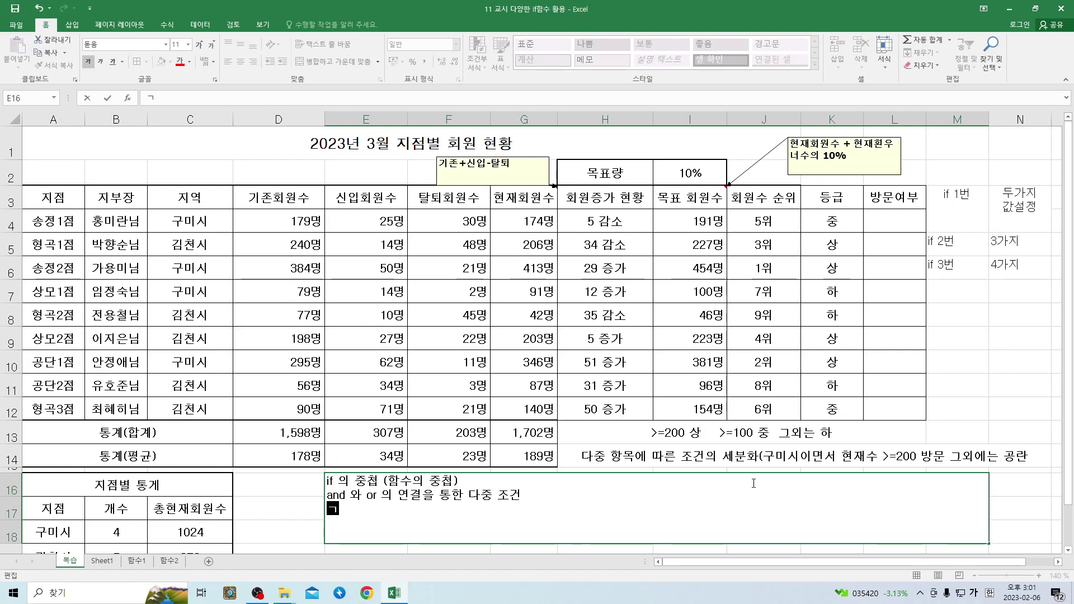
type("마다 ")
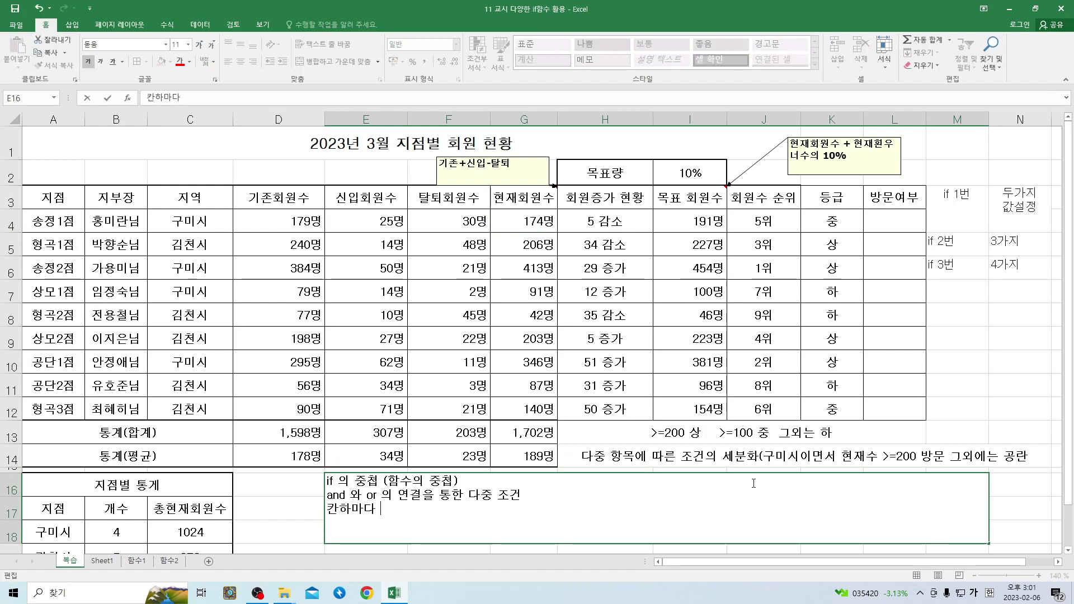
type("ㅈ조건")
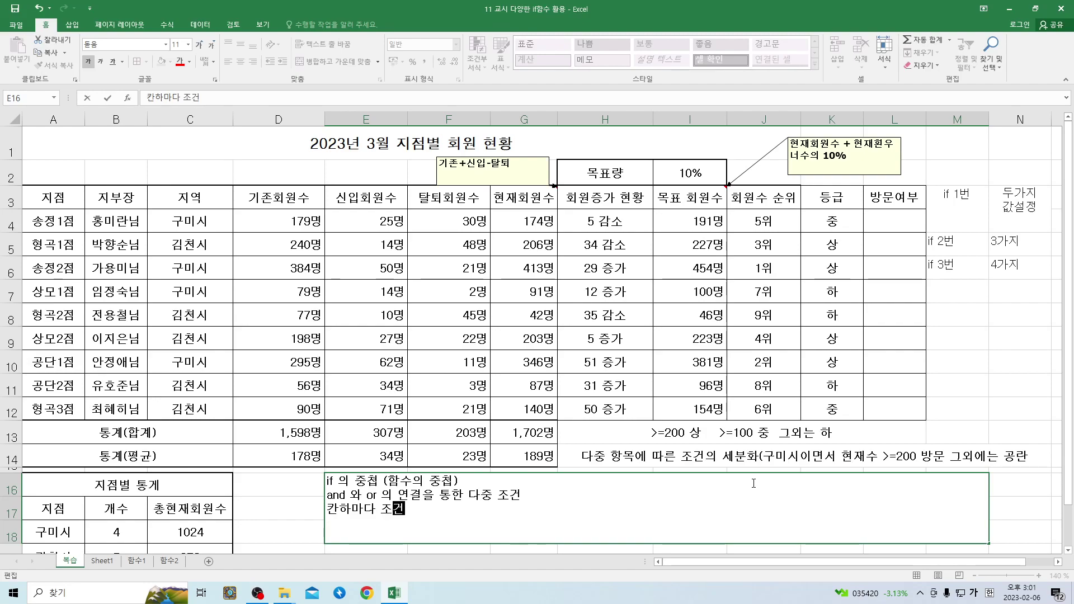
type("식 하나씩 (")
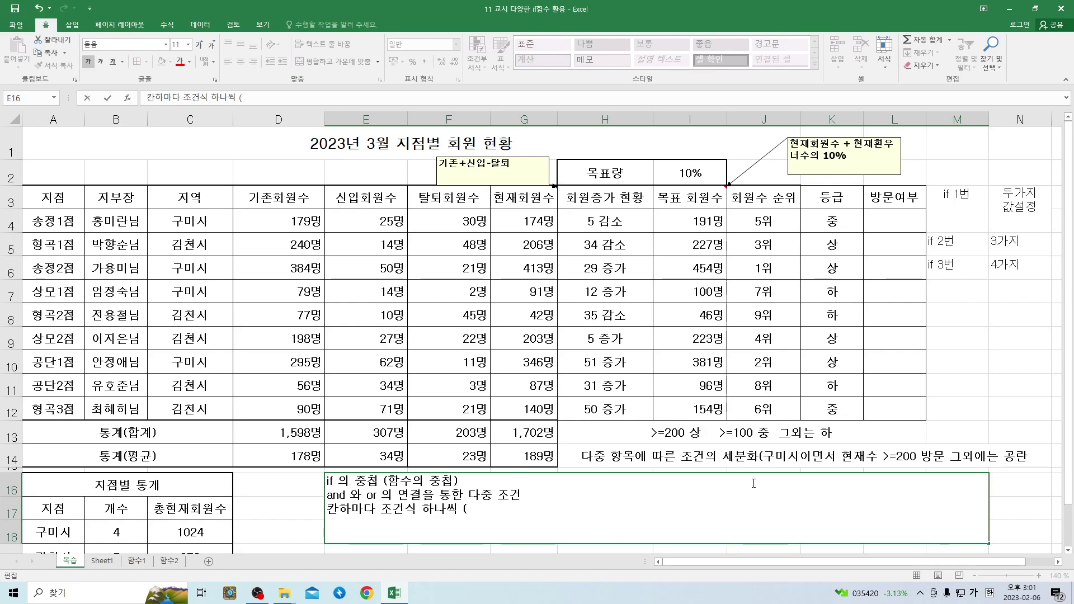
type("그리고 이면서 =")
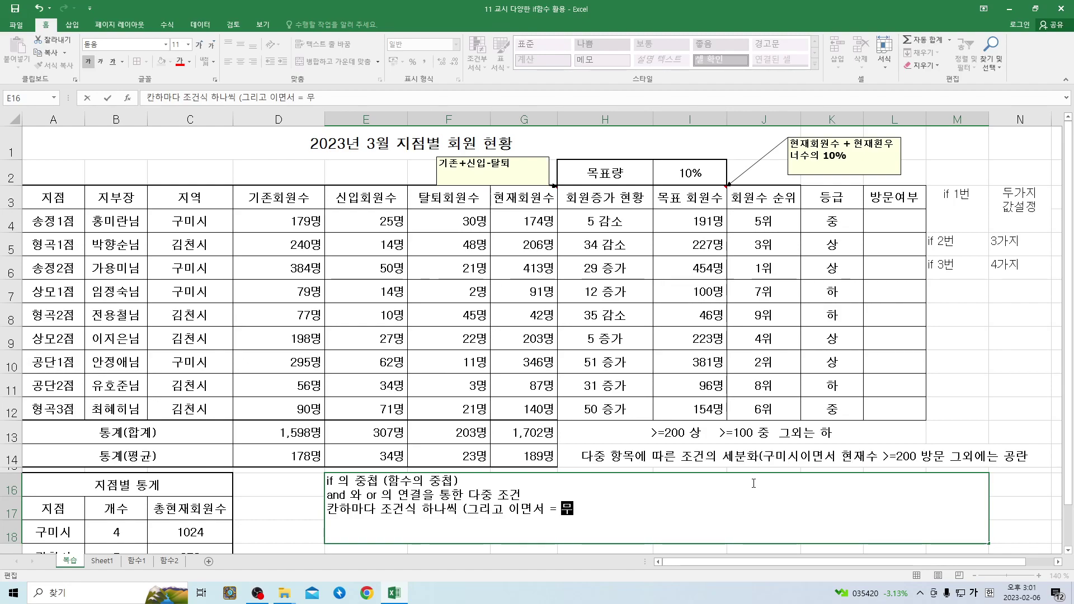
key("Hangul")
type("= and")
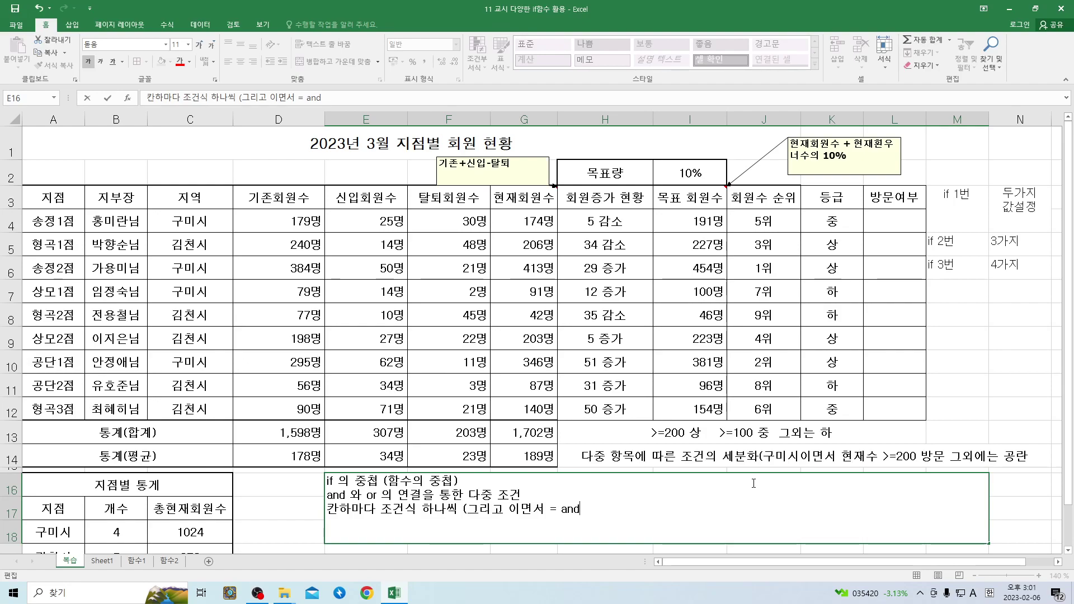
Complete the third line of the E16 note with ", 이거나 또는= or)".
type(", dlrj")
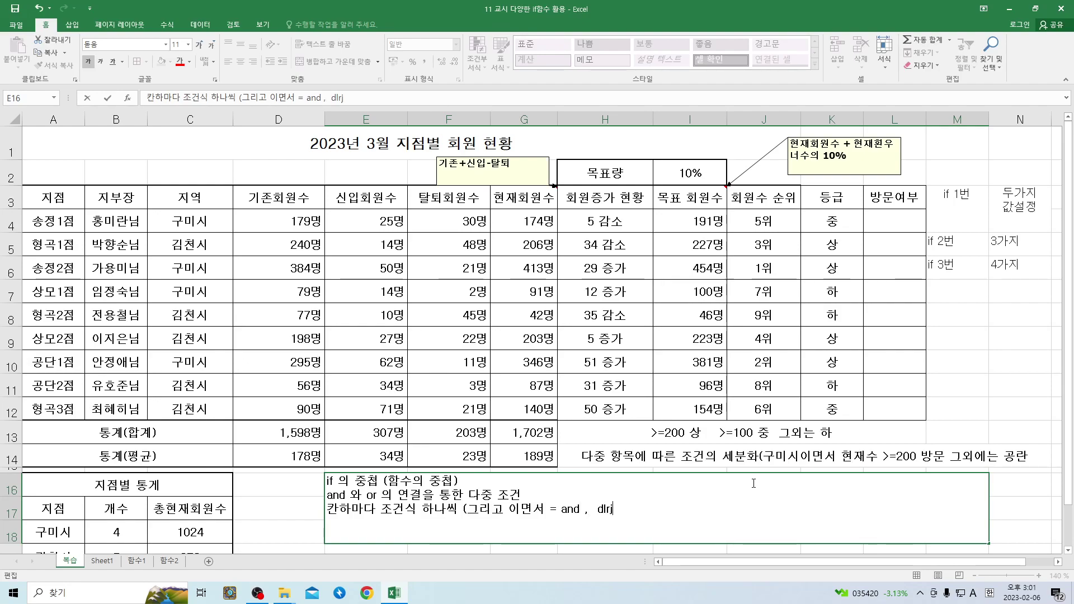
key("BackSpace")
key("BackSpace")
key("BackSpace")
key("BackSpace")
type("이거나 또는")
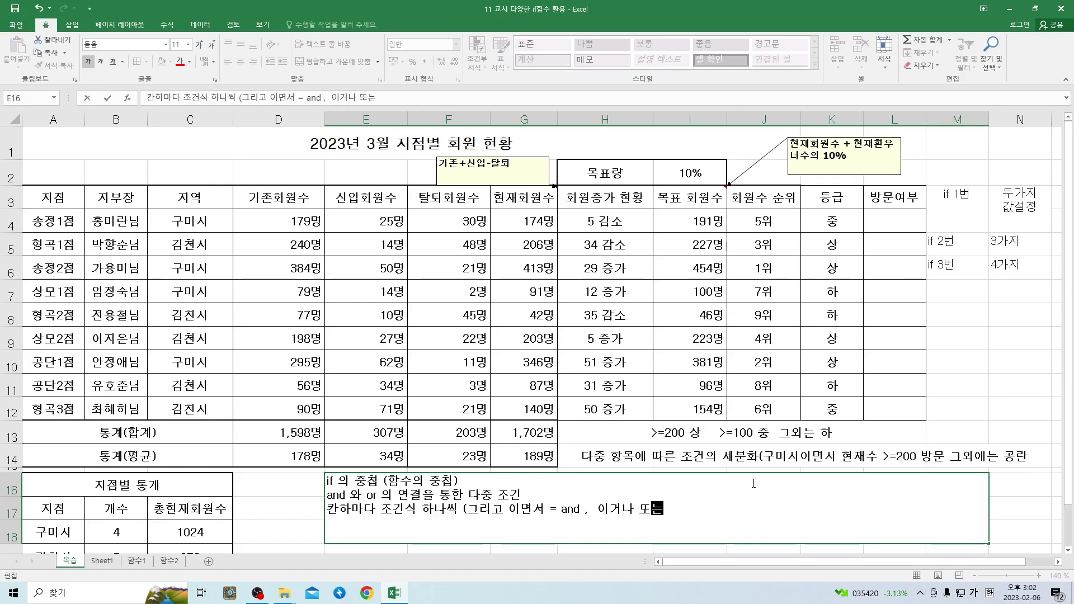
type(")")
key("BackSpace")
type("=")
key("Hangul")
type("or")
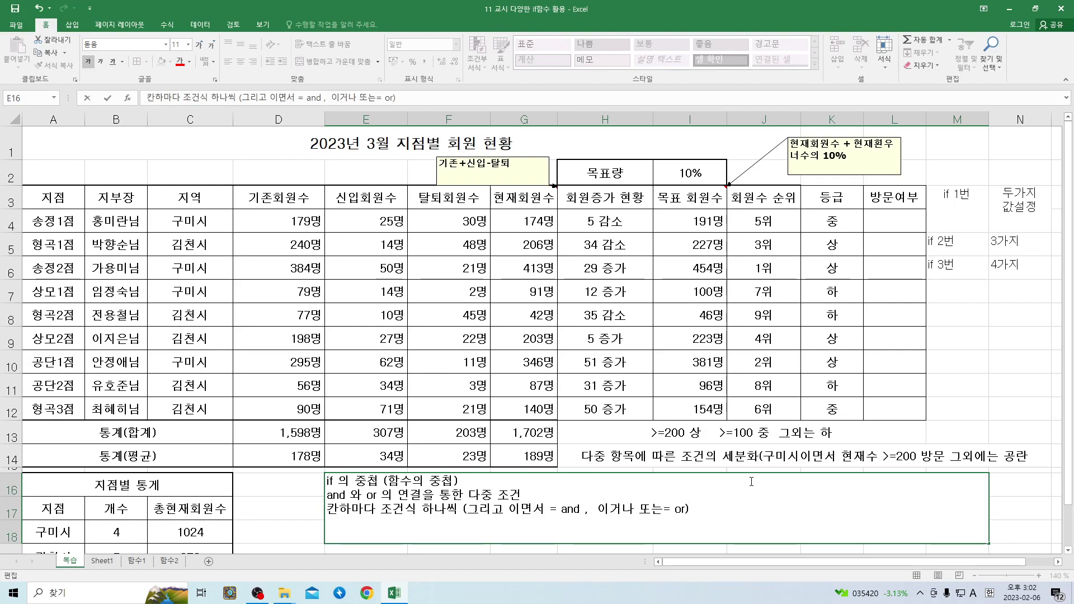
left_click(733, 457)
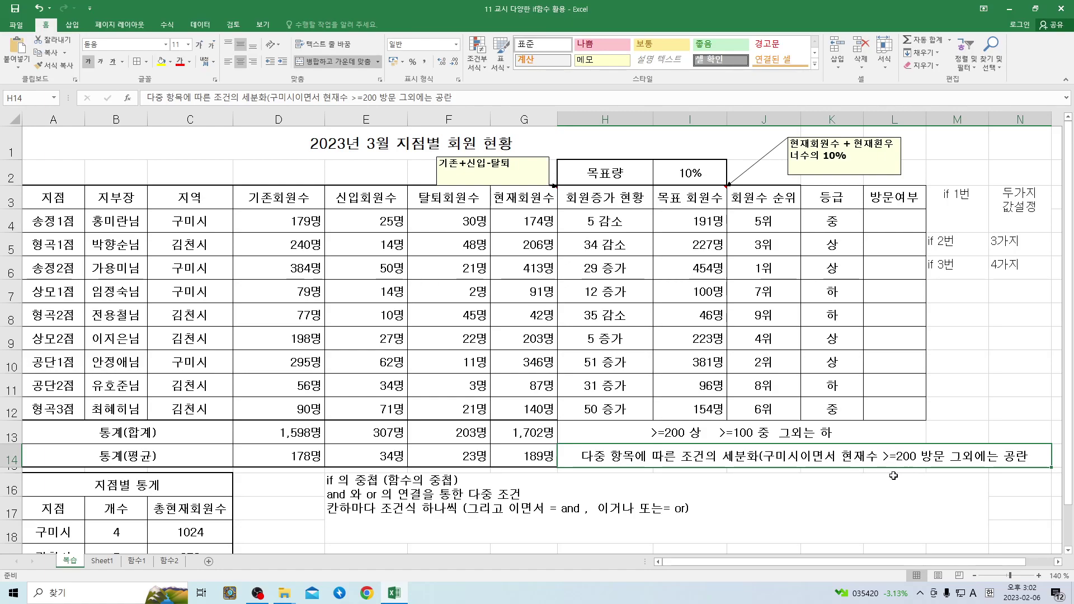
Look over the 함수1 and 함수2 sheets and return to the 복습 sheet.
left_click(593, 518)
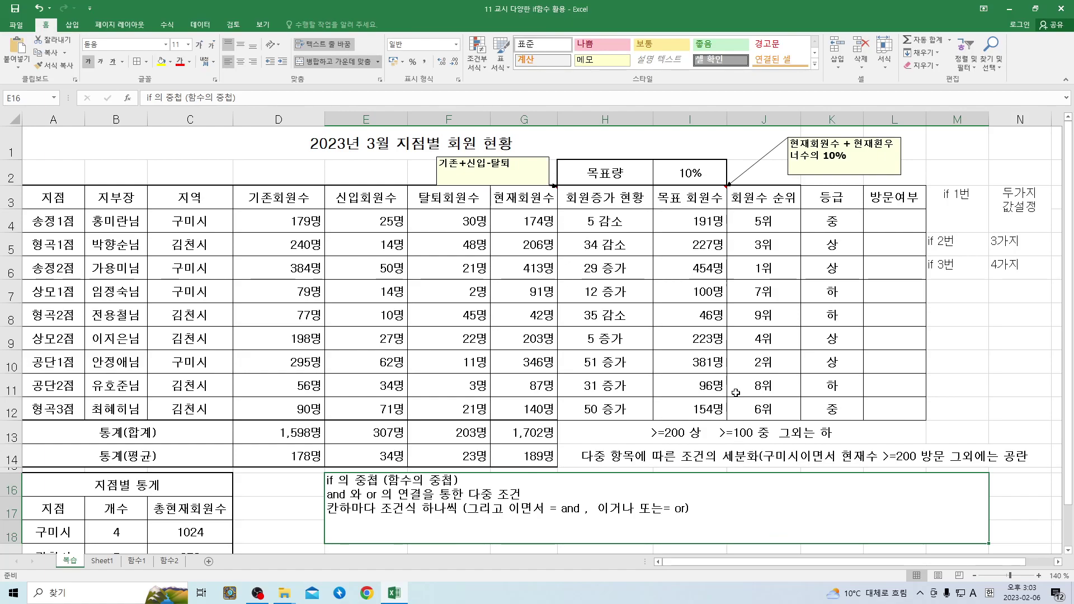
left_click(876, 214)
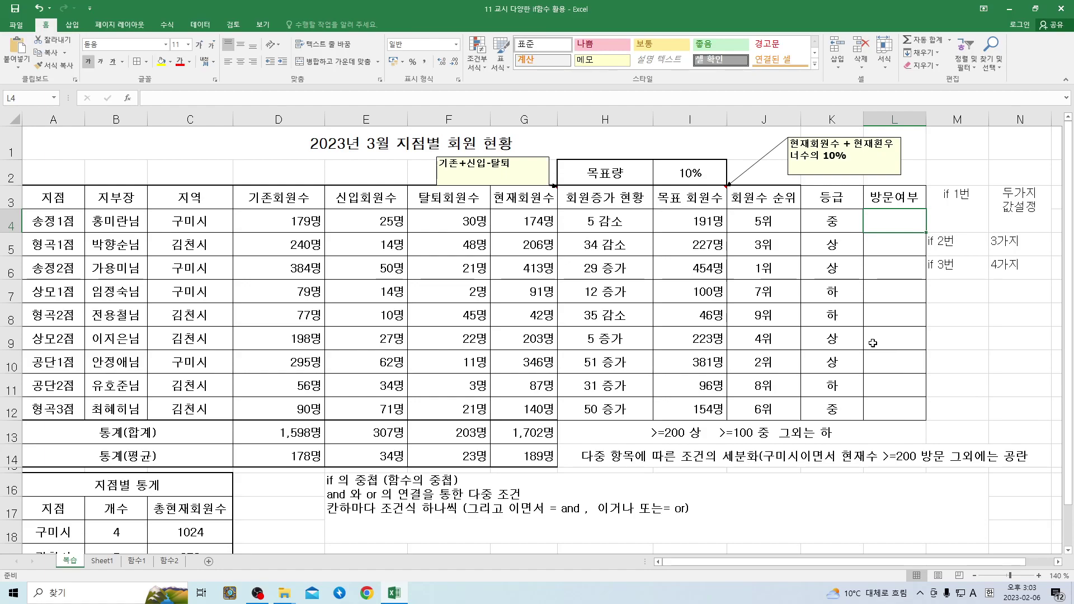
left_click(137, 561)
left_click(168, 561)
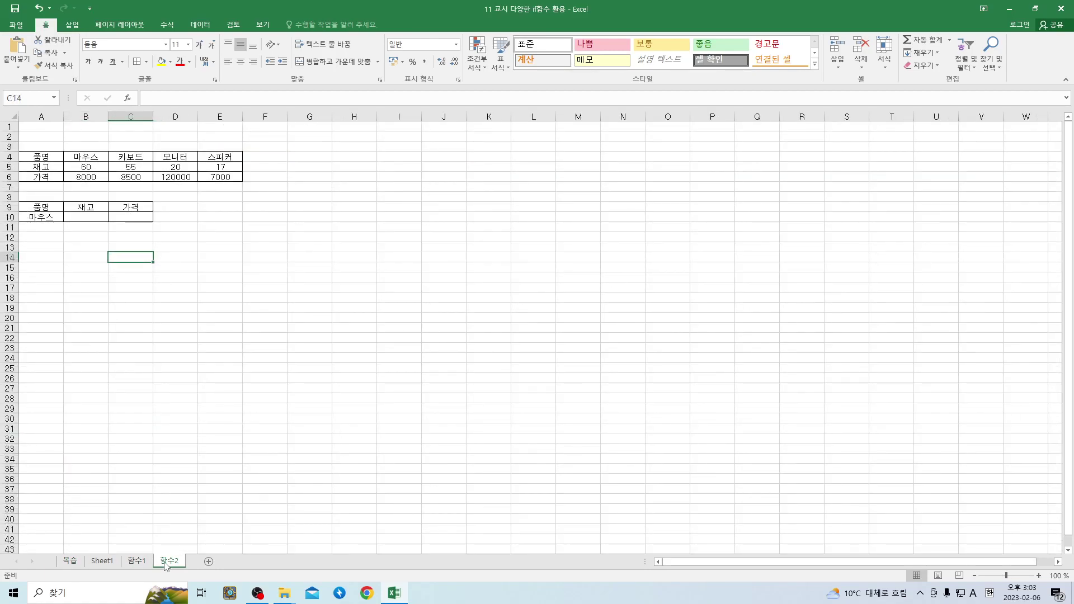
left_click(132, 562)
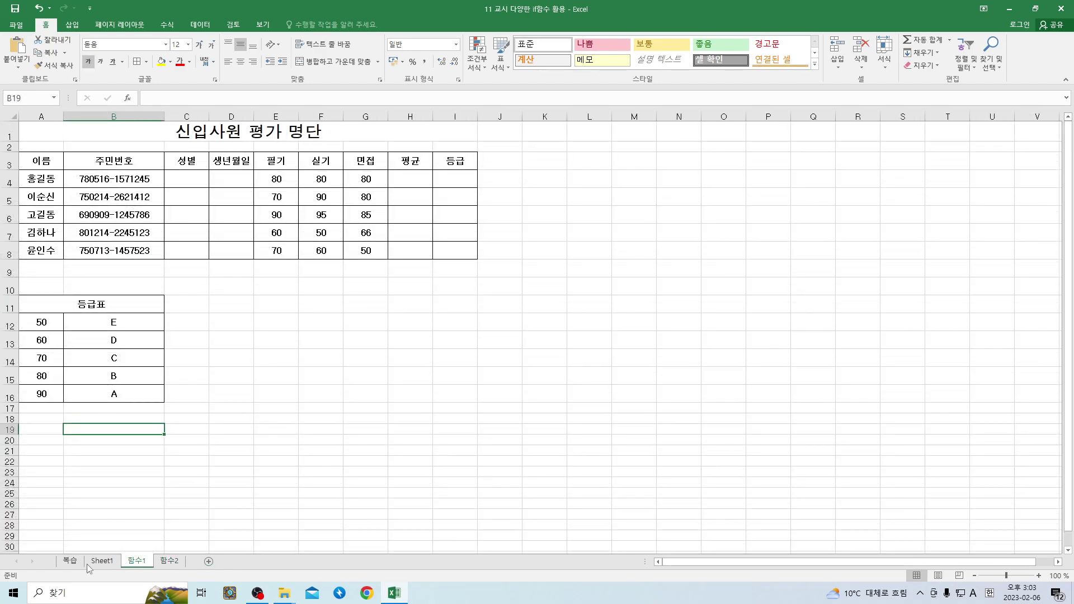
left_click(71, 561)
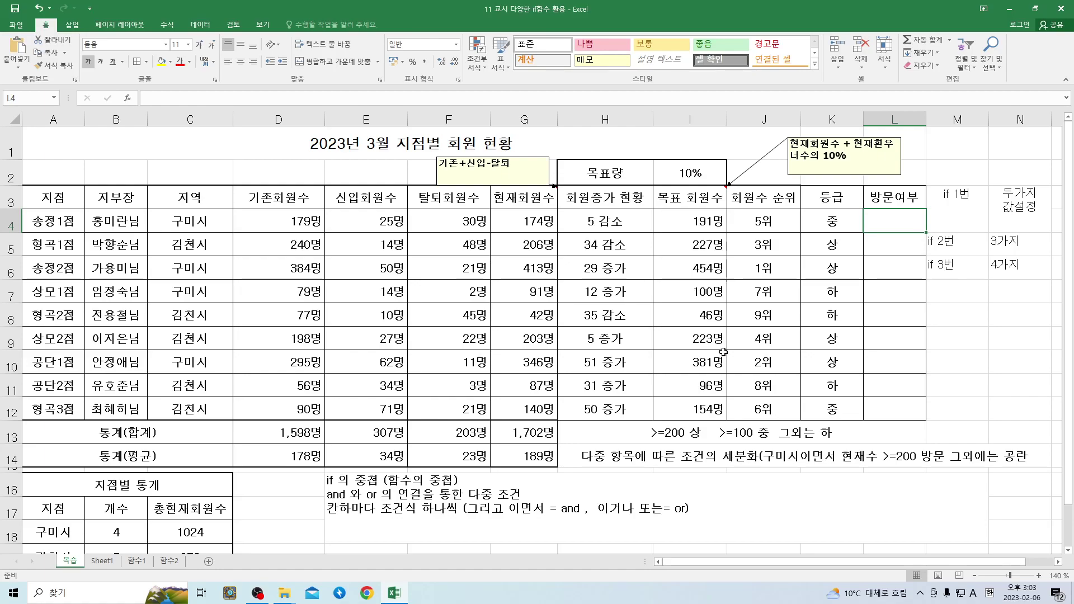
Turn on automatic hiding of the Windows taskbar in desktop mode and return to the Excel workbook.
right_click(718, 593)
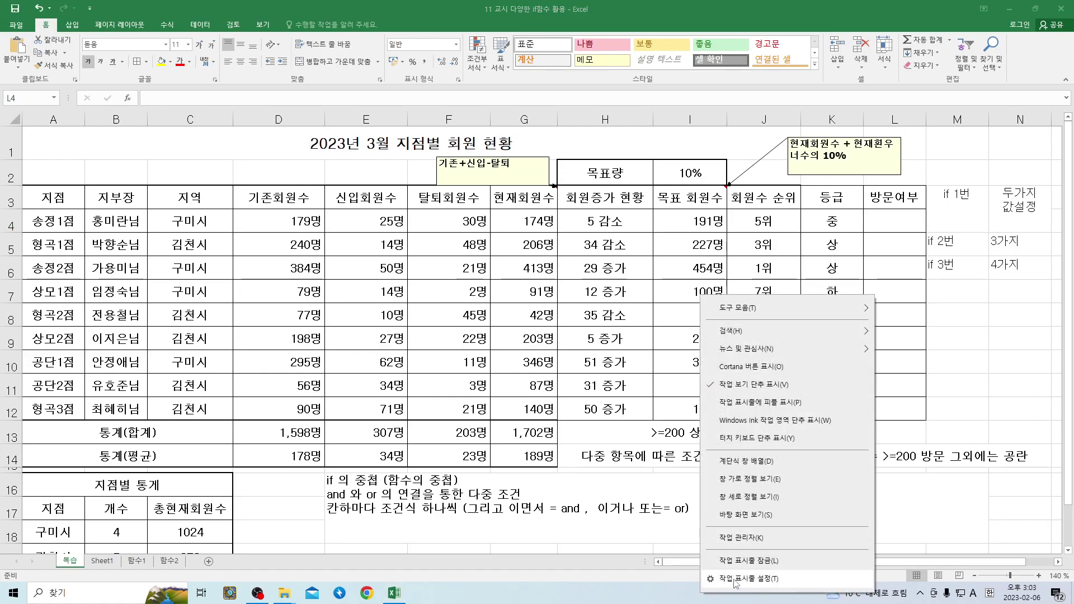
left_click(736, 578)
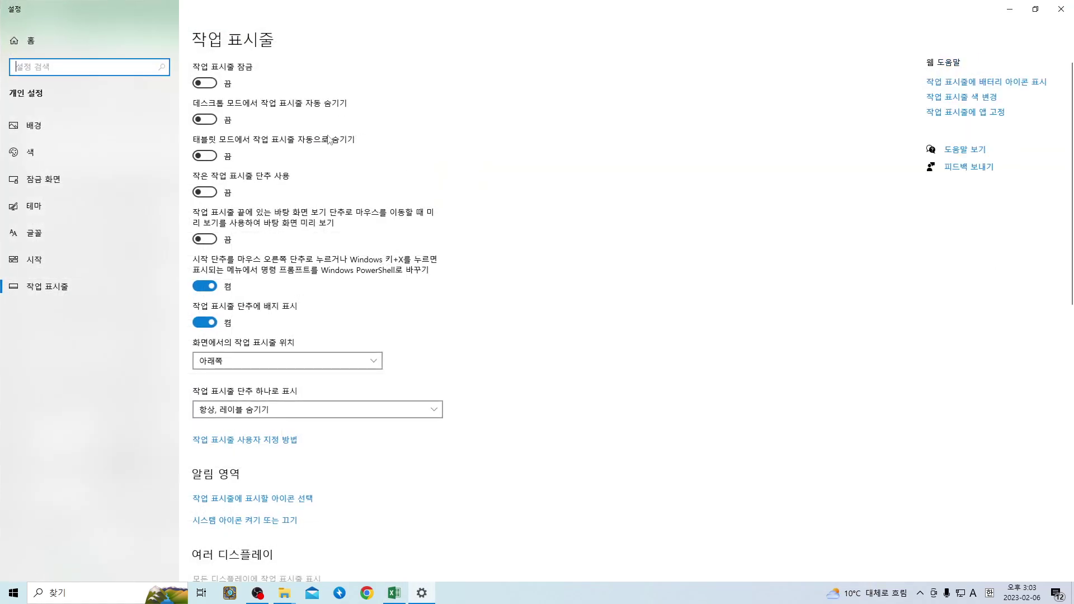
left_click(205, 120)
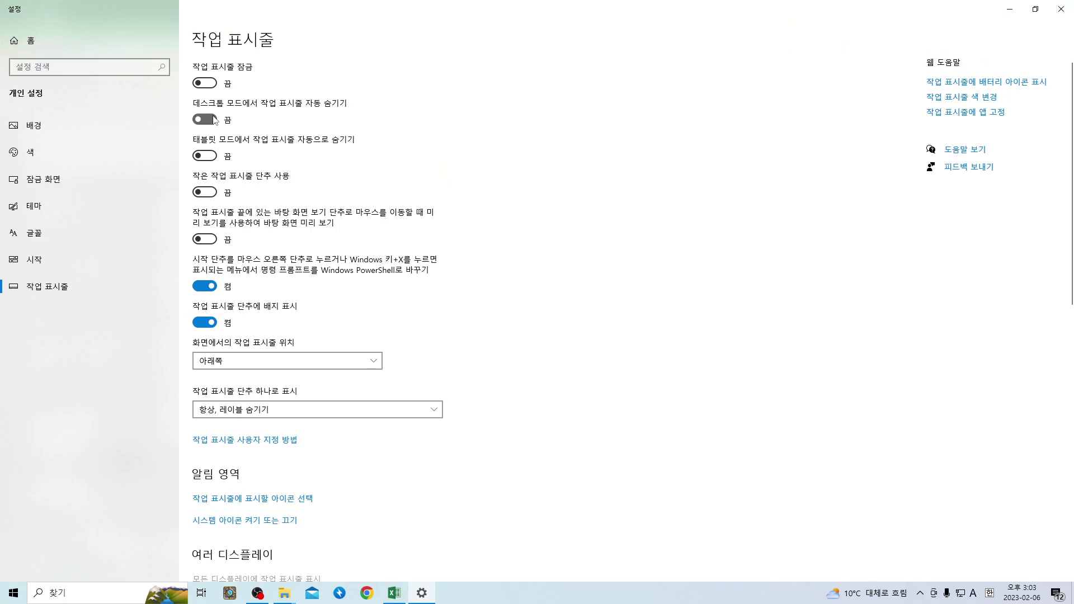
left_click(1015, 11)
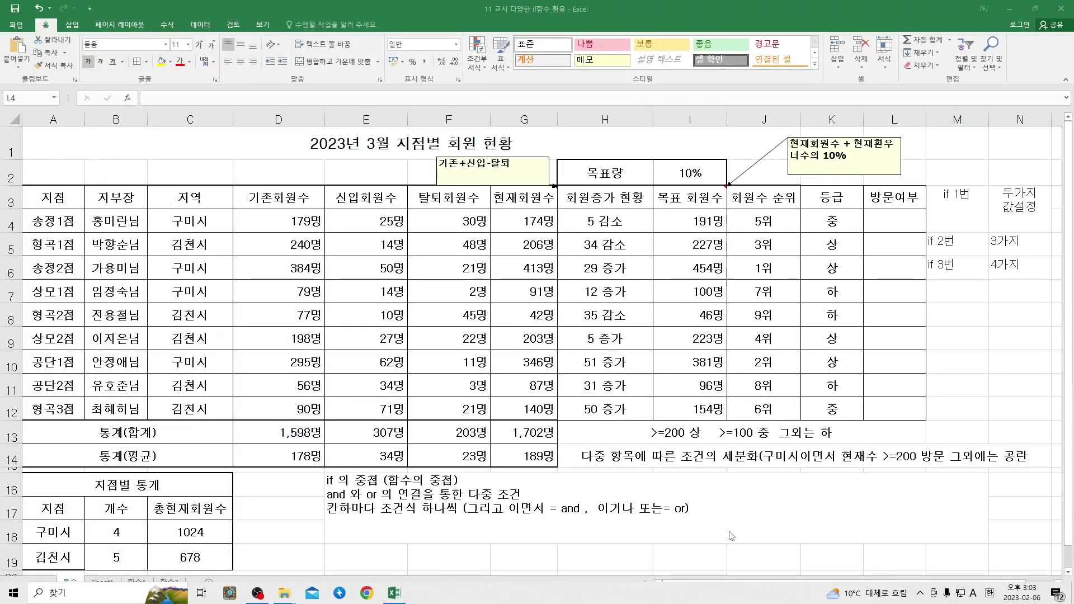
left_click(738, 378)
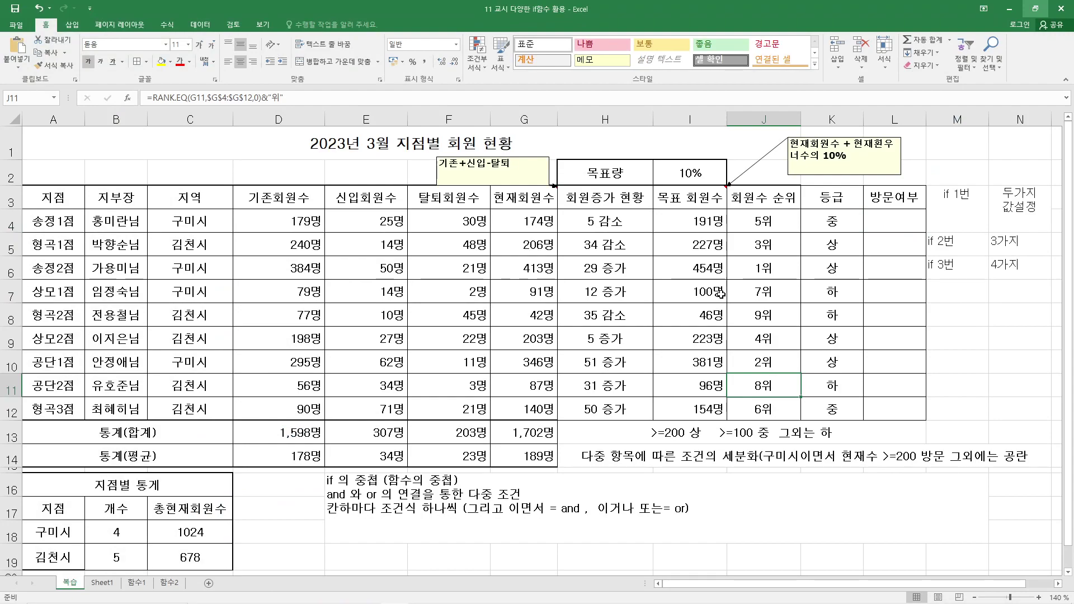
left_click(890, 226)
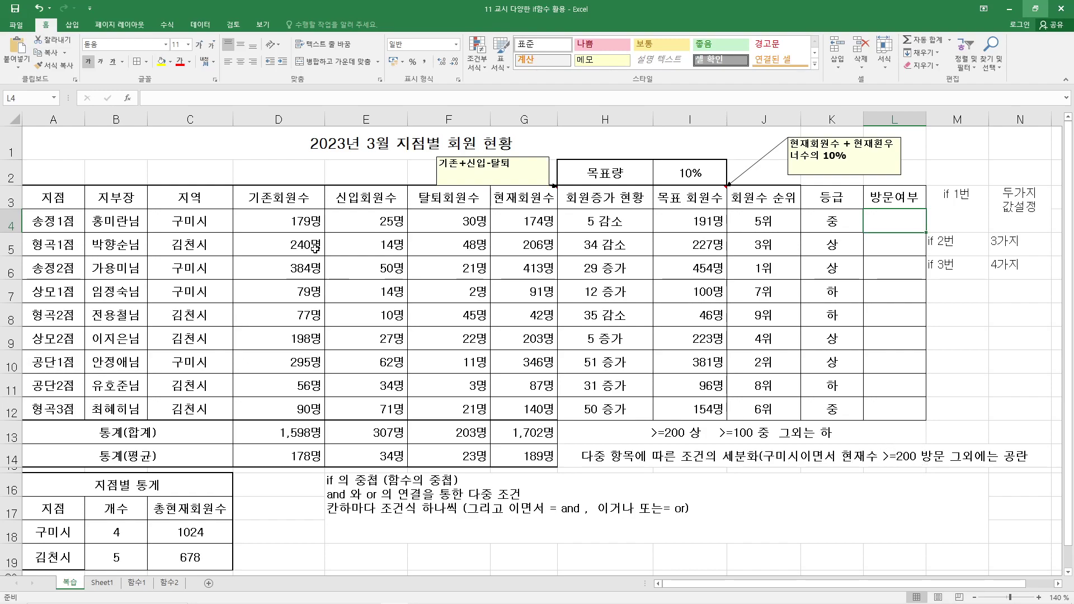
left_click(128, 98)
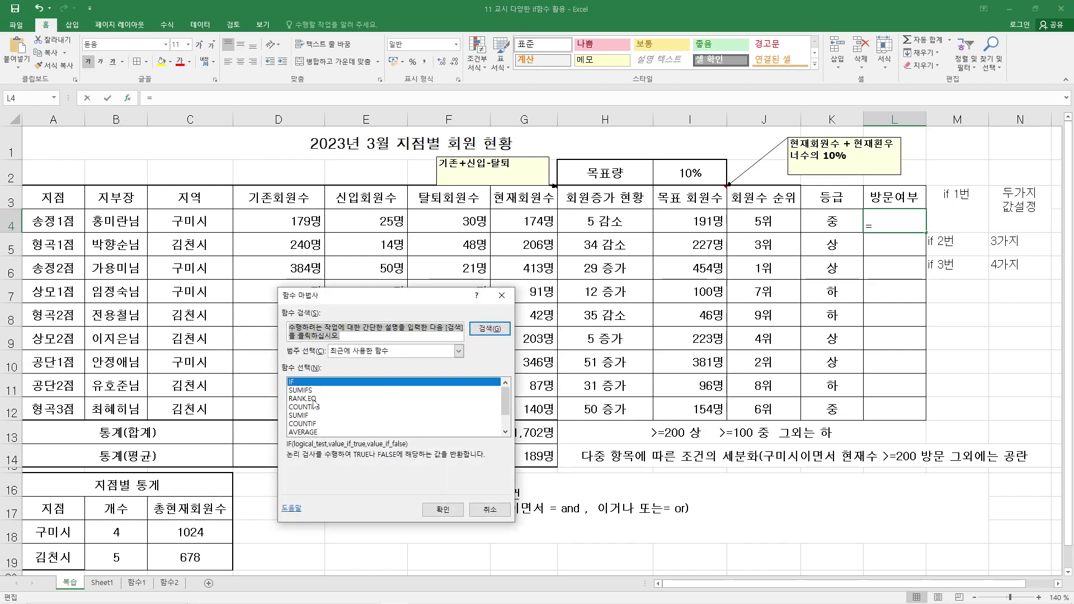
double_click(306, 383)
left_click_drag(500, 426, 774, 466)
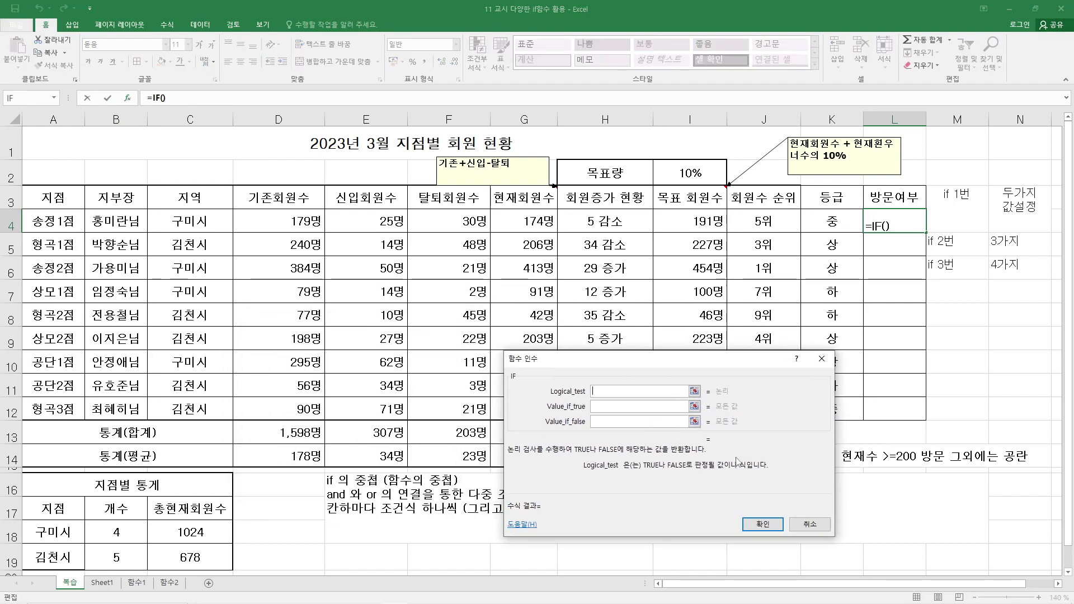
left_click(194, 226)
type("=\"rn")
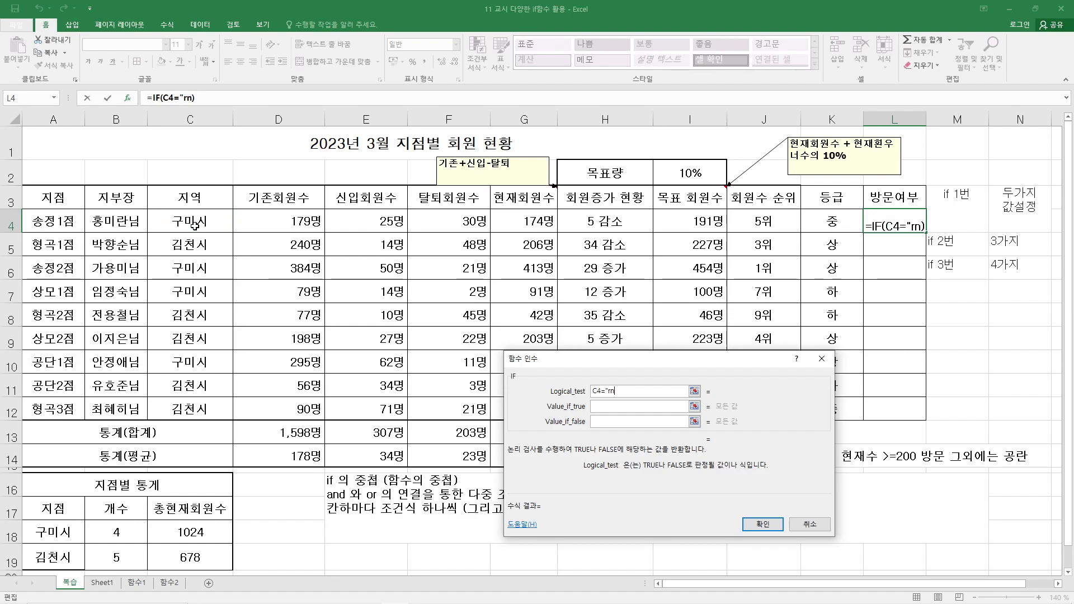
key("BackSpace")
type("구미\"")
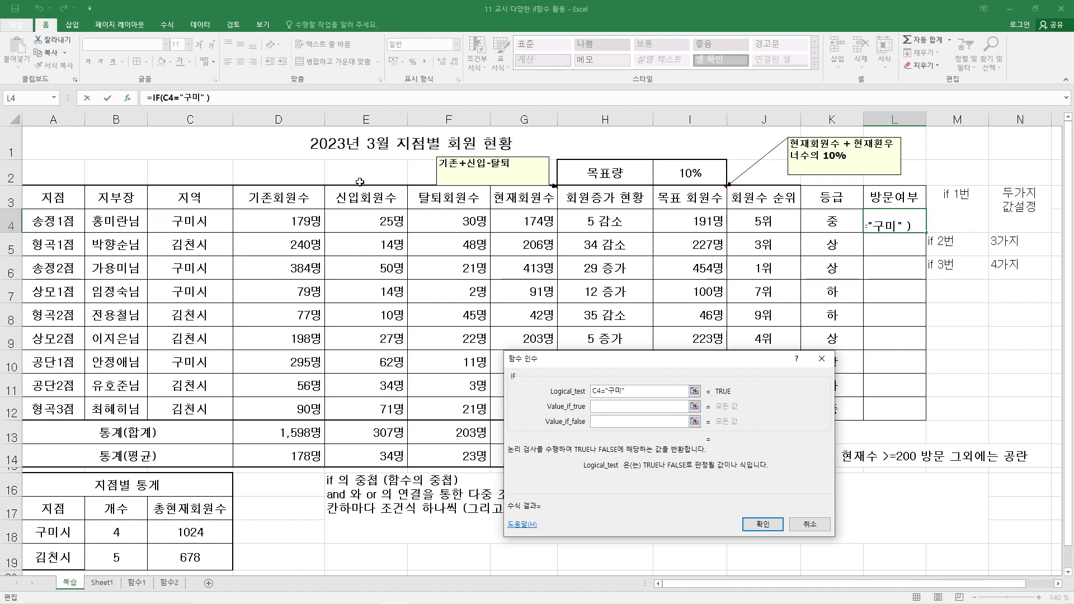
left_click(531, 218)
type(">=2")
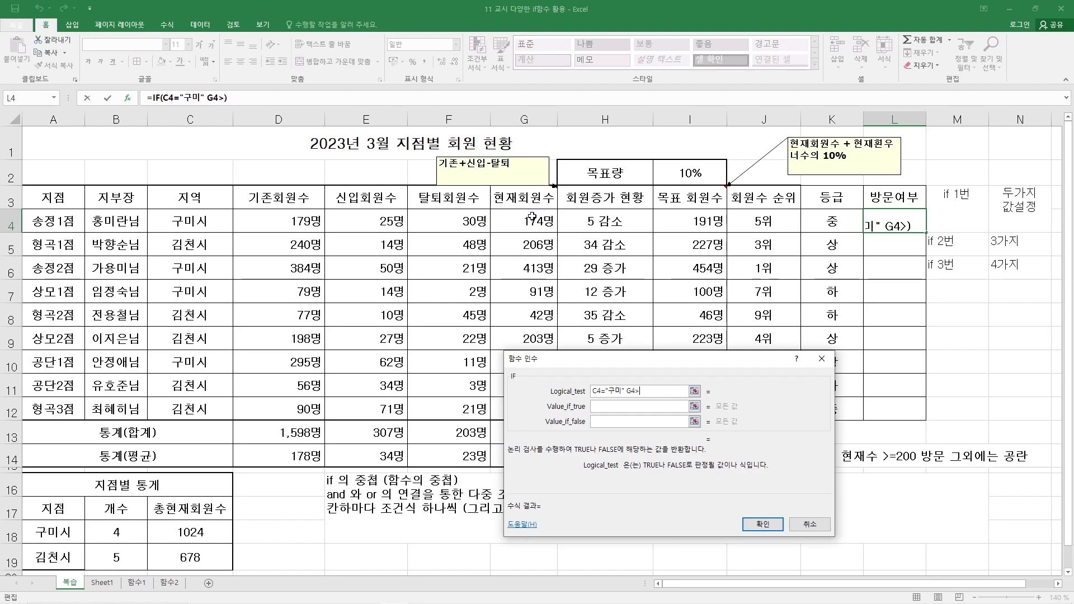
type("00")
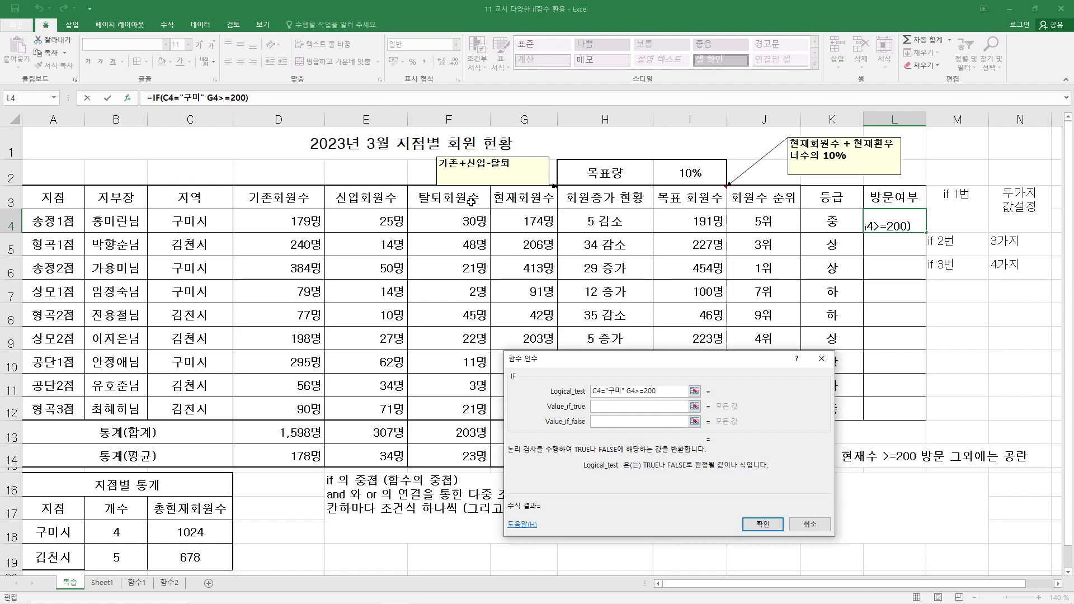
left_click(628, 391)
key("Escape")
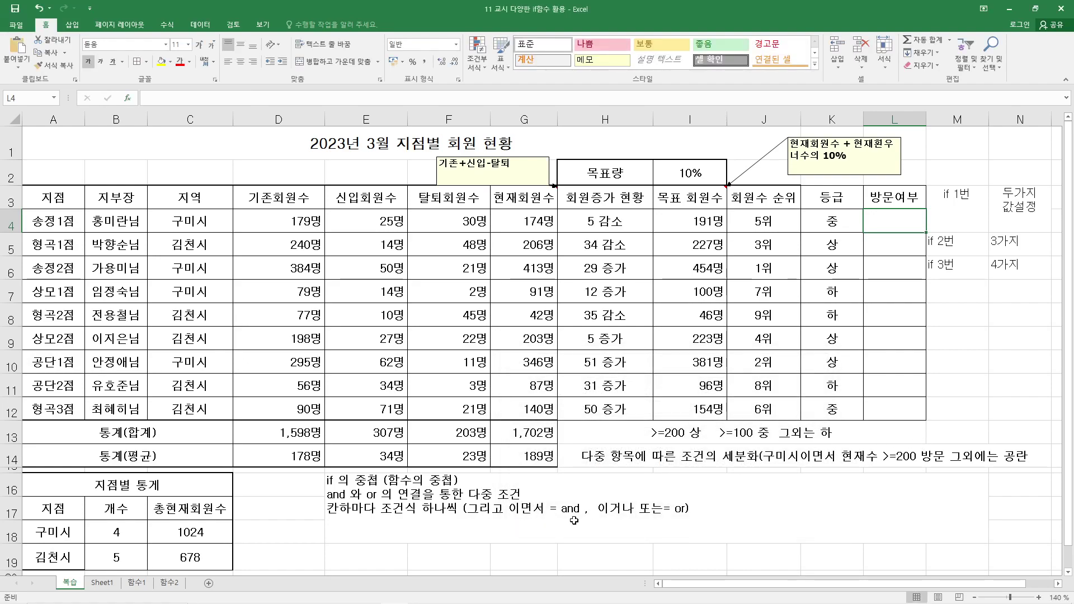
left_click(720, 507)
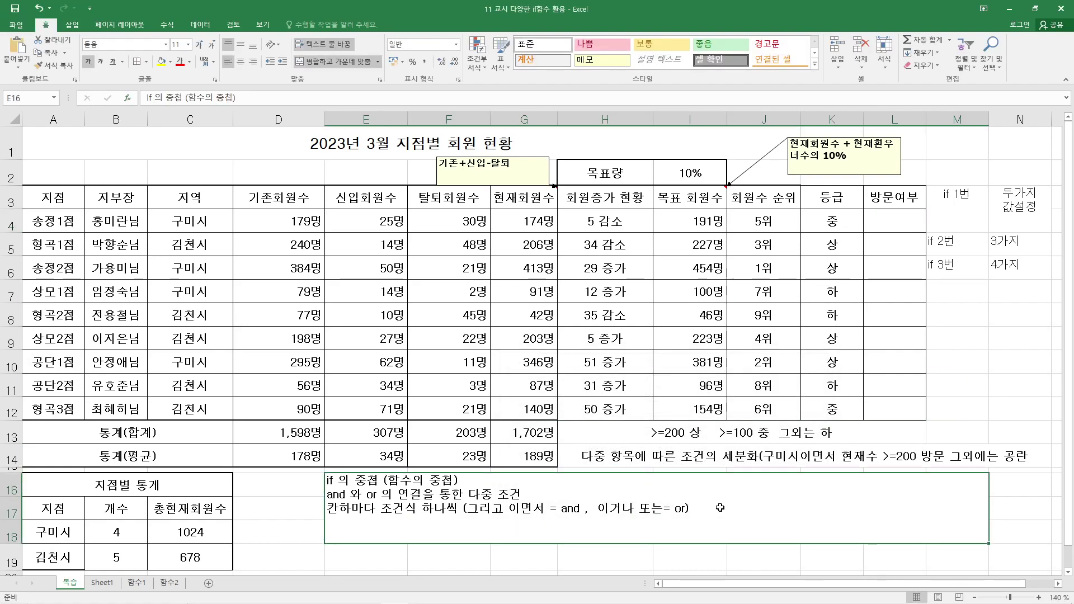
Add a fourth line to the E16 note reading "- if에 조건식은 하나만 들여가는 것이 원칙".
double_click(708, 512)
key("alt+Return")
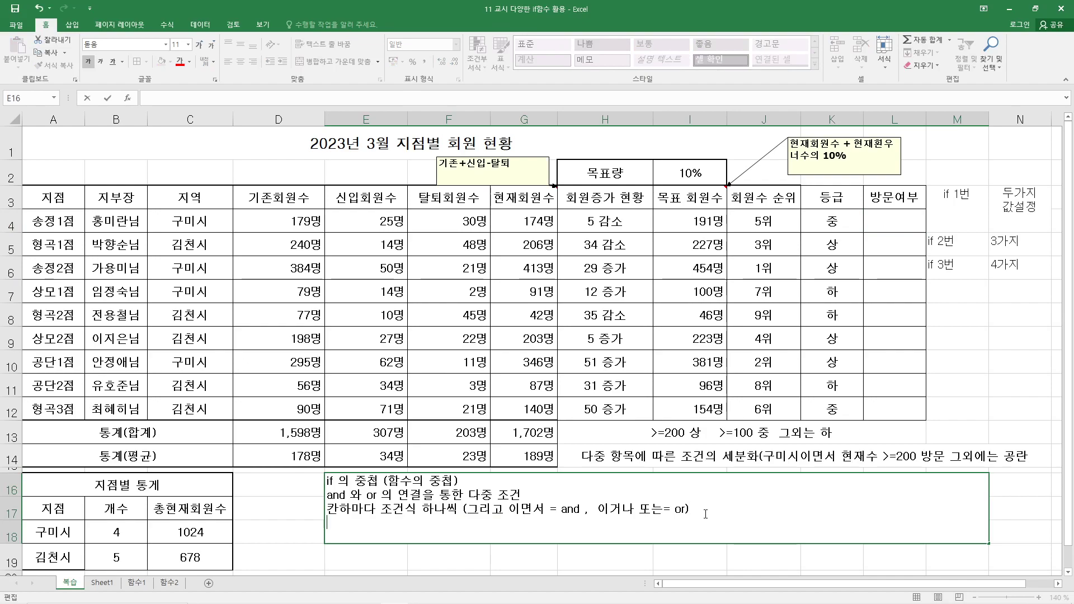
type("-ㅇ")
key("BackSpace")
type("에 조선")
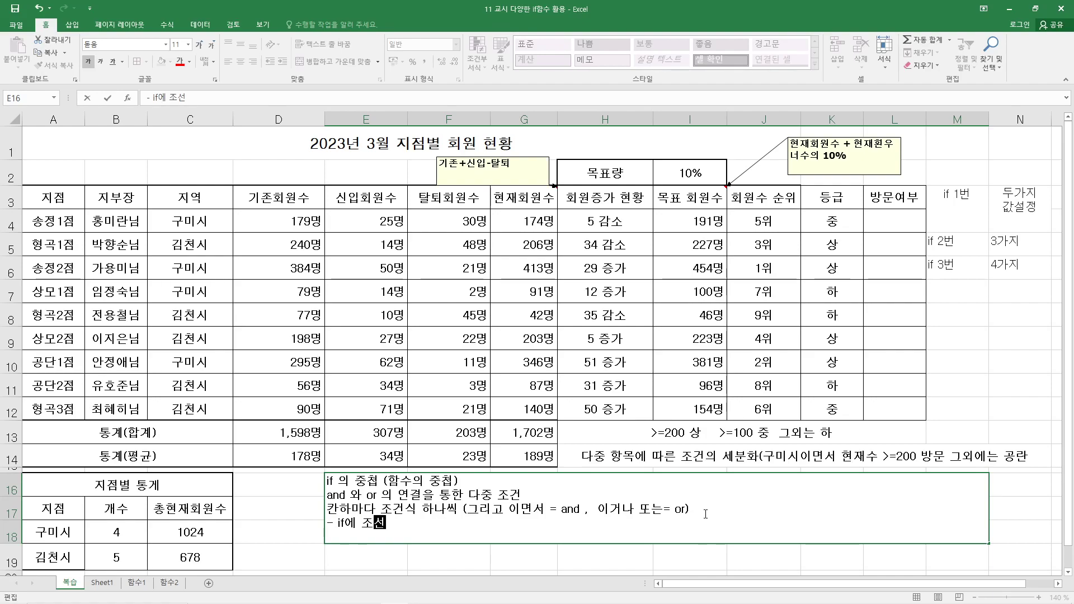
key("BackSpace")
key("BackSpace")
key("BackSpace")
type("거건식은 ")
type("하나만 들여")
type("가는 것이 원ㅊ")
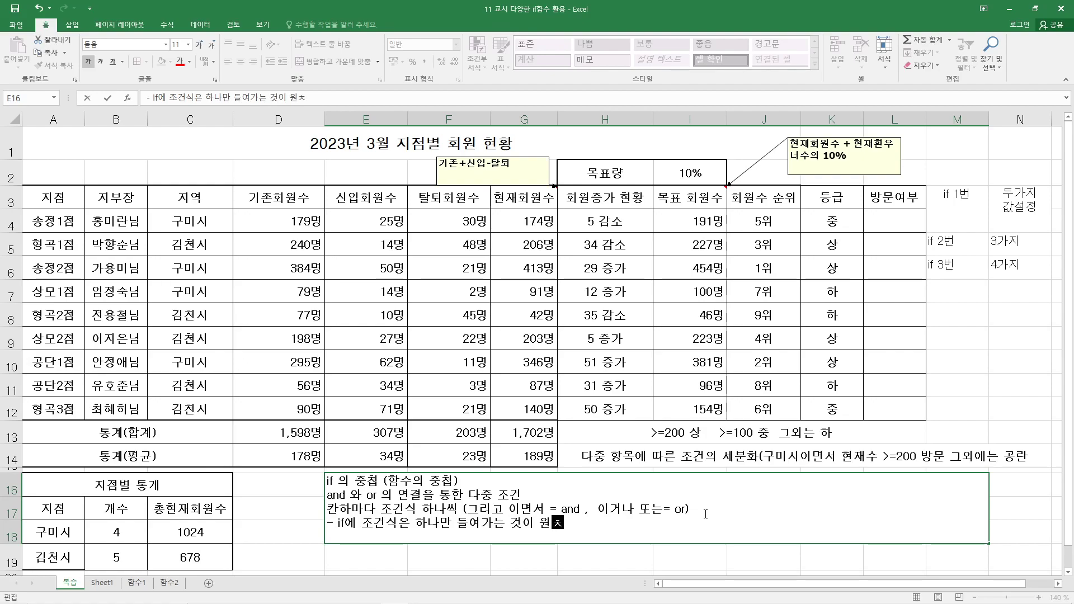
type("칙")
key("Return")
Try entering both conditions, C4="구미",G4>=200, as the single logical test of an IF function in L4.
left_click(880, 219)
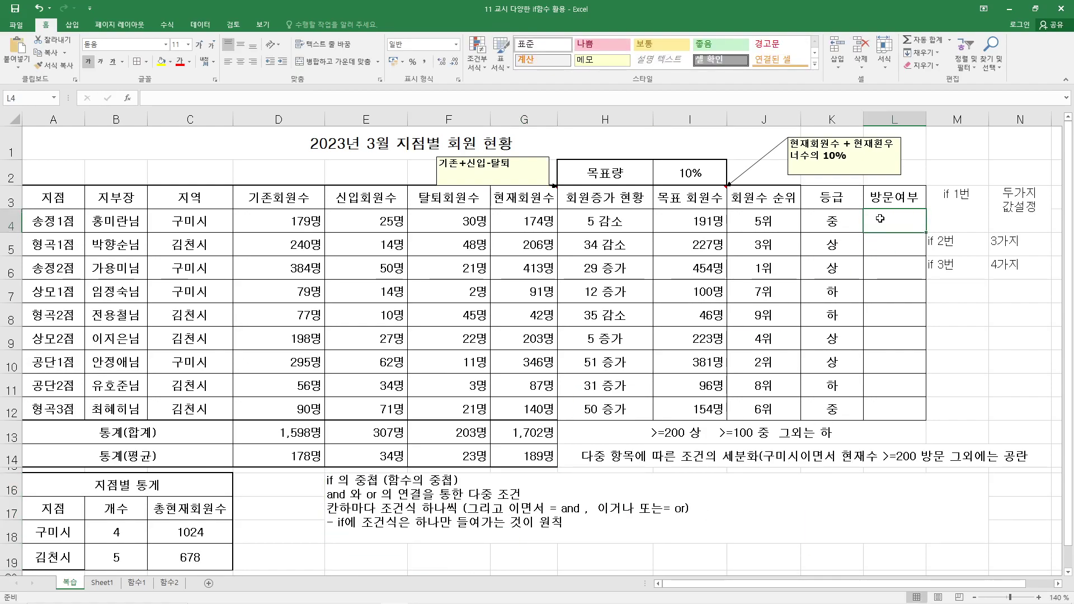
left_click(133, 106)
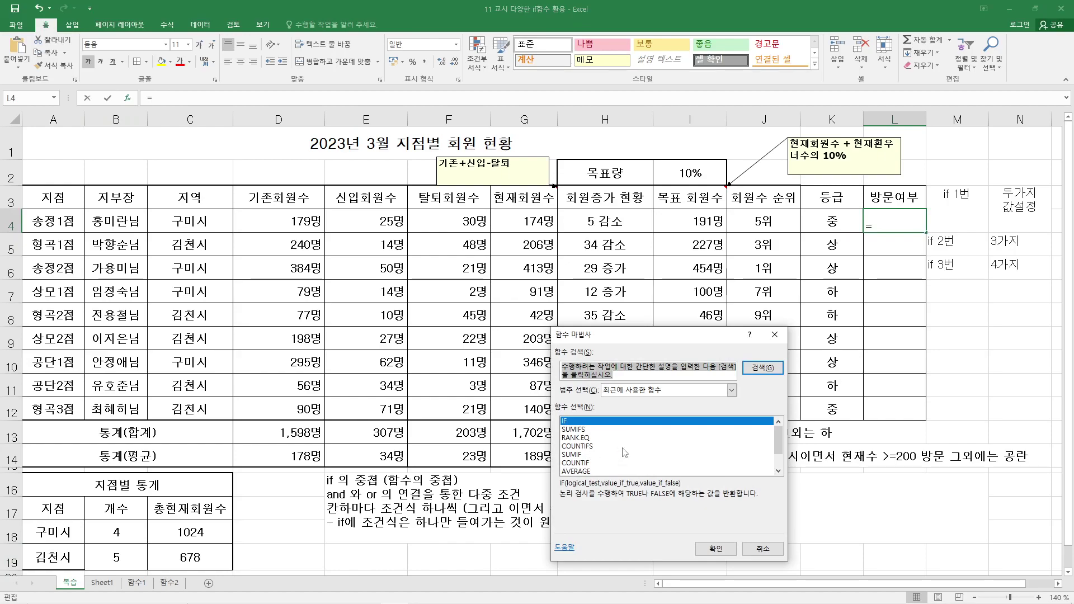
double_click(614, 424)
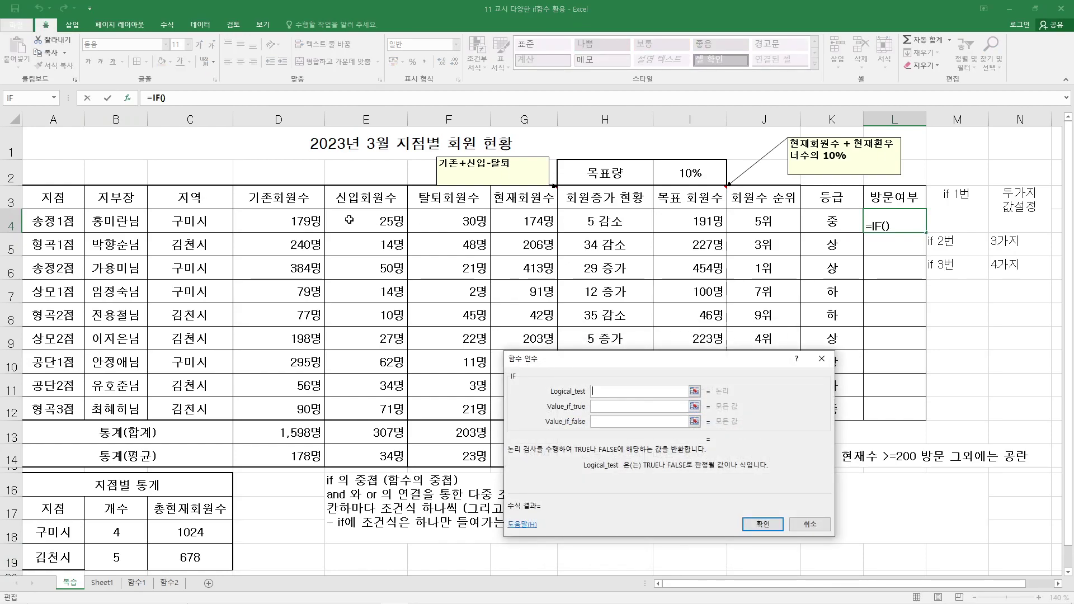
left_click(218, 221)
type("=\"구미\",")
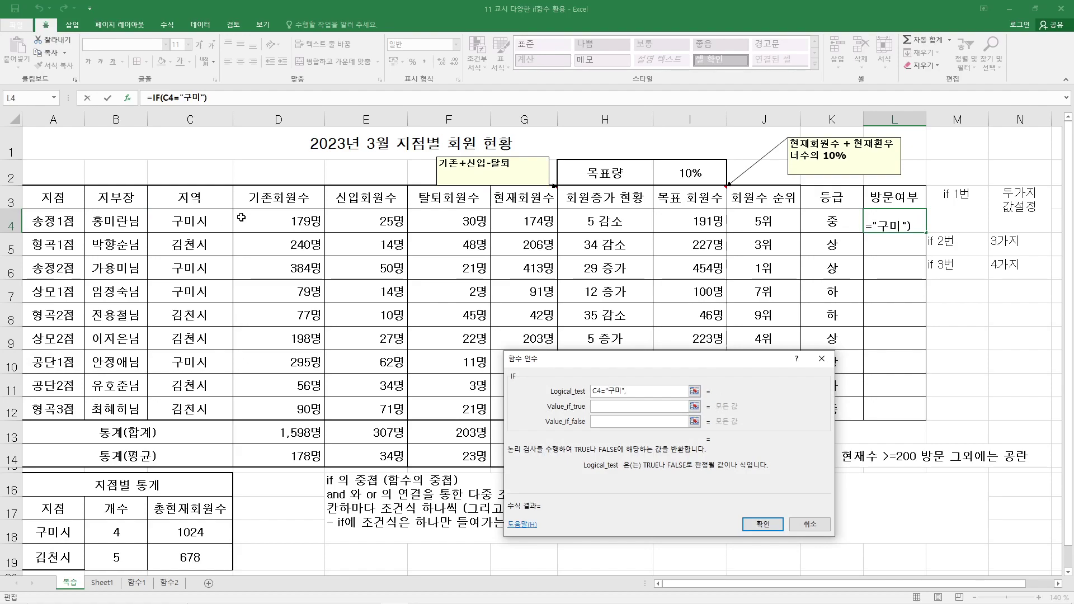
left_click(500, 223)
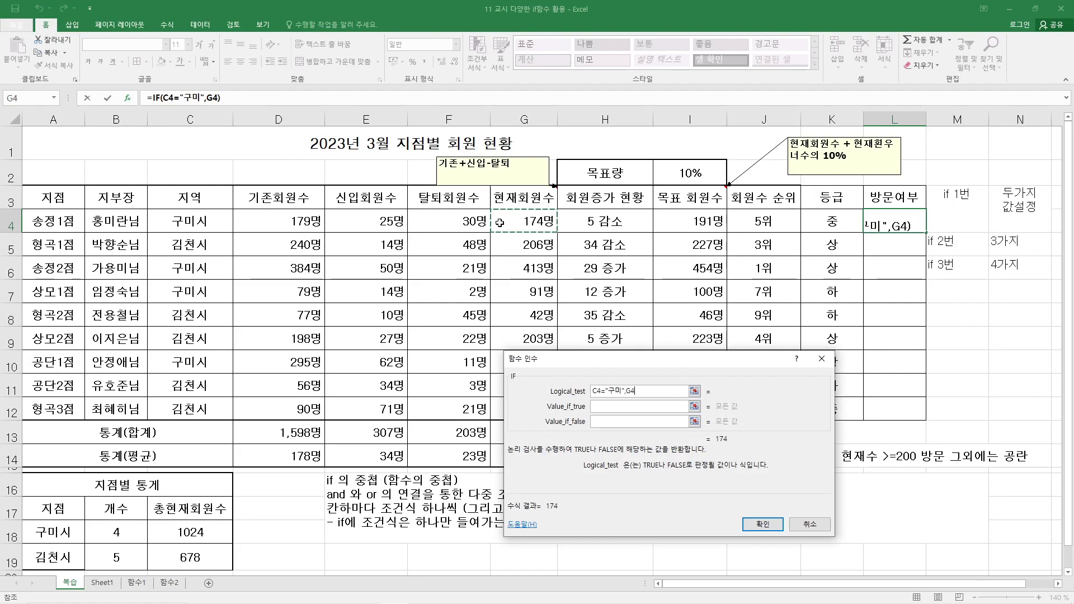
type(">=200")
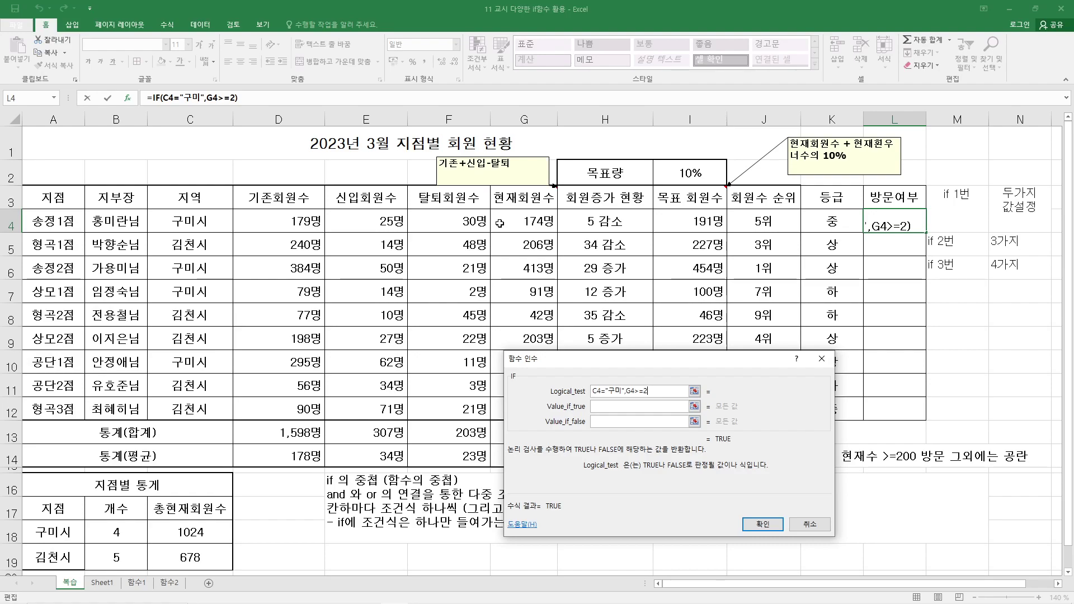
left_click(621, 407)
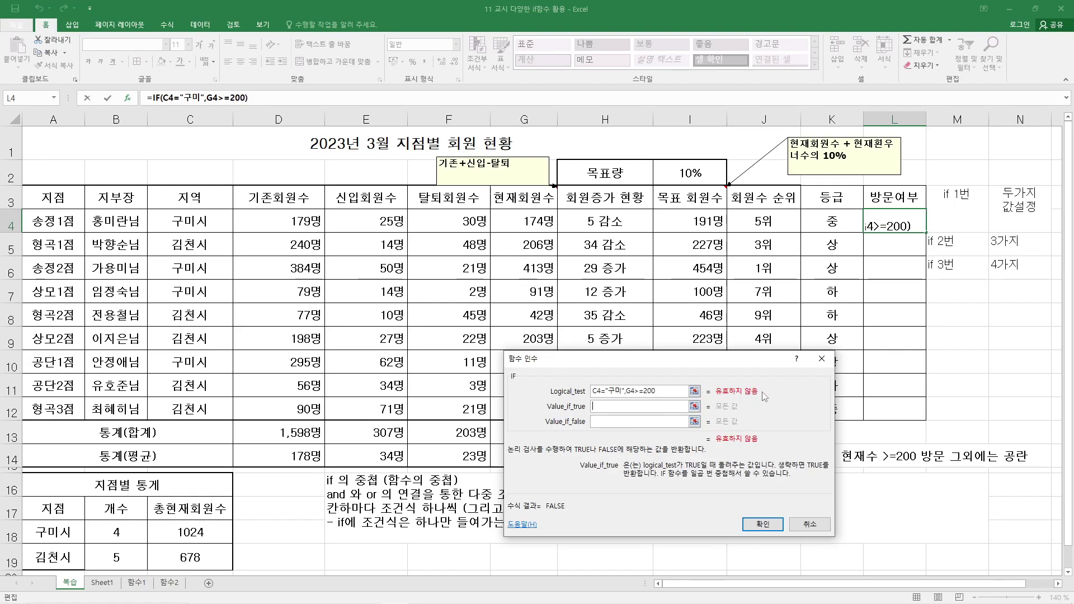
left_click_drag(657, 391, 583, 394)
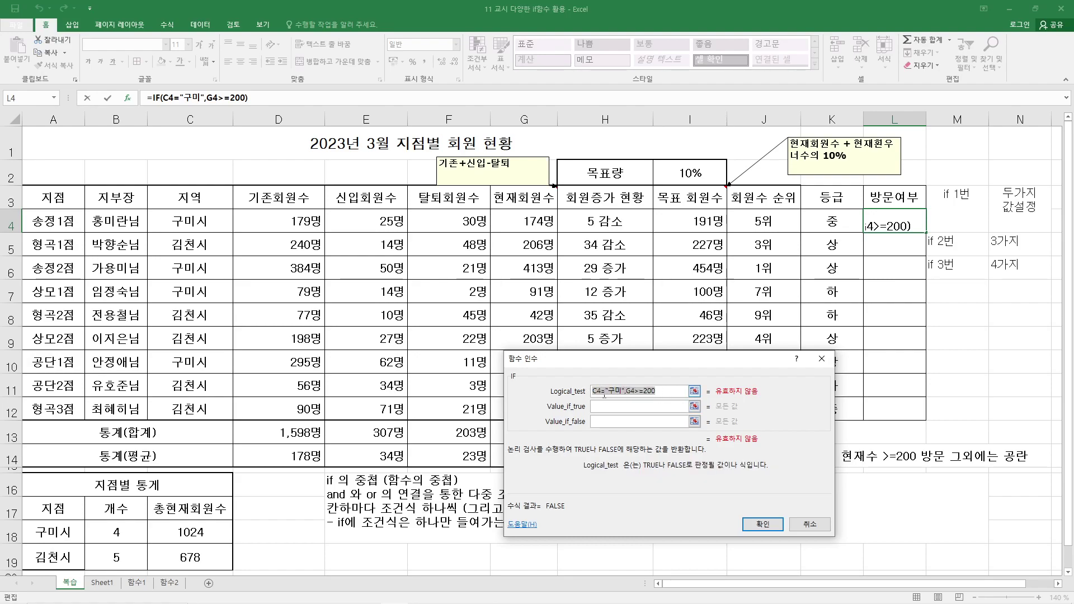
left_click(803, 524)
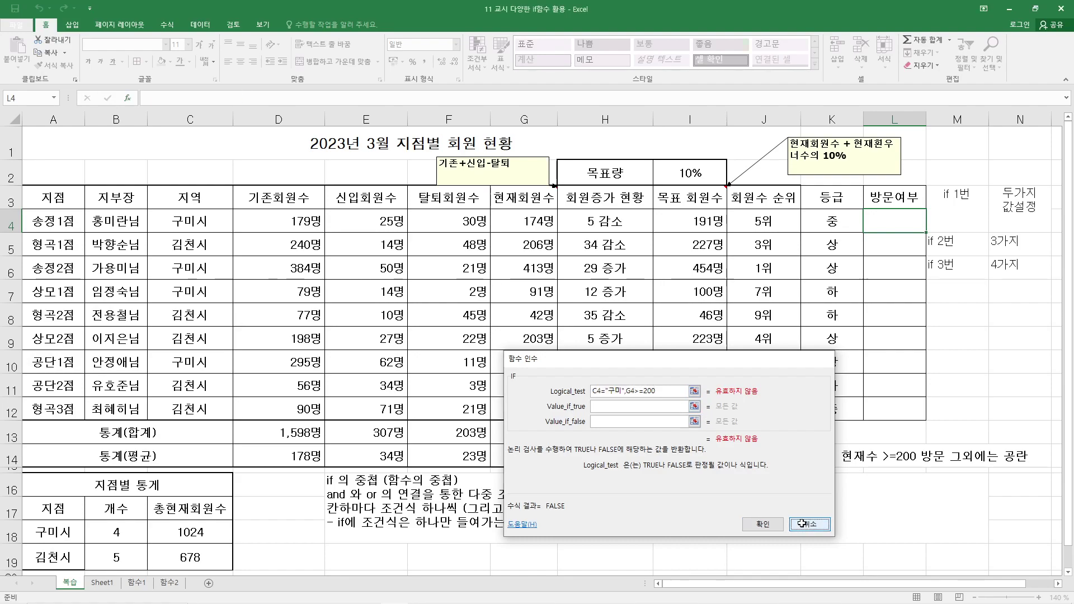
Extend the fourth line of the E16 note with ", 일반적으로 셀의 비교도 한셀만가능".
double_click(565, 522)
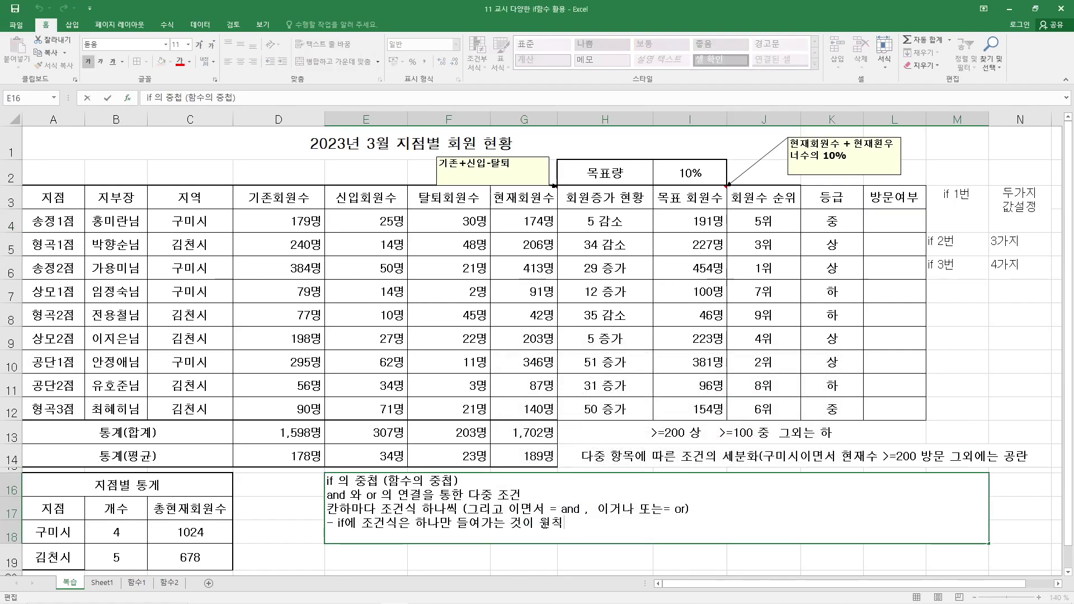
type(",")
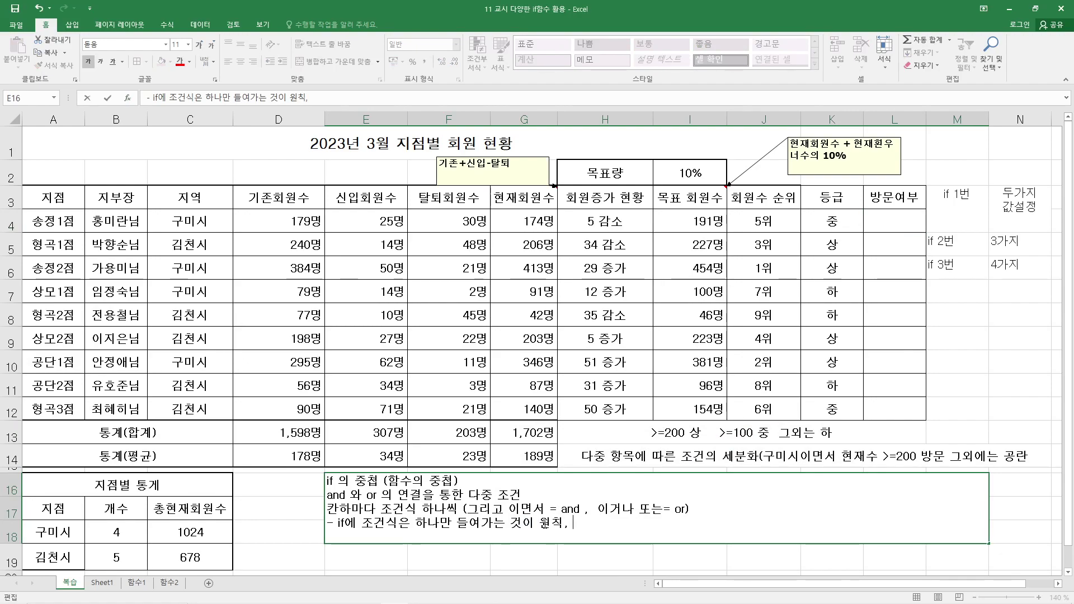
type("일반")
type("적")
type("으로 셀ㅇ")
type("ㅢ 비교도 한")
type("셀만ㄱ")
type("ㅏ능")
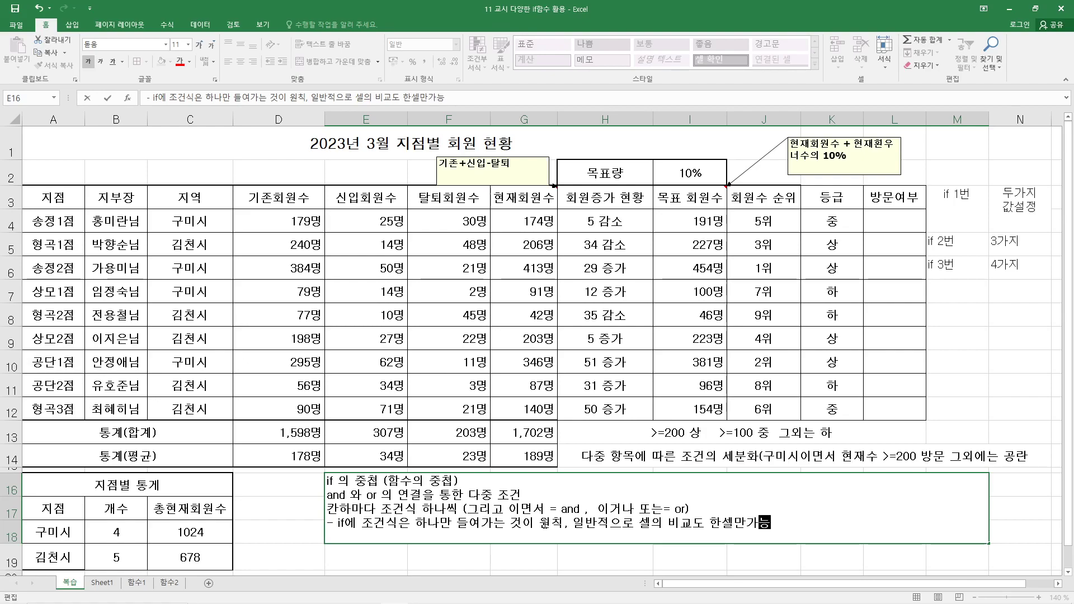
key("Return")
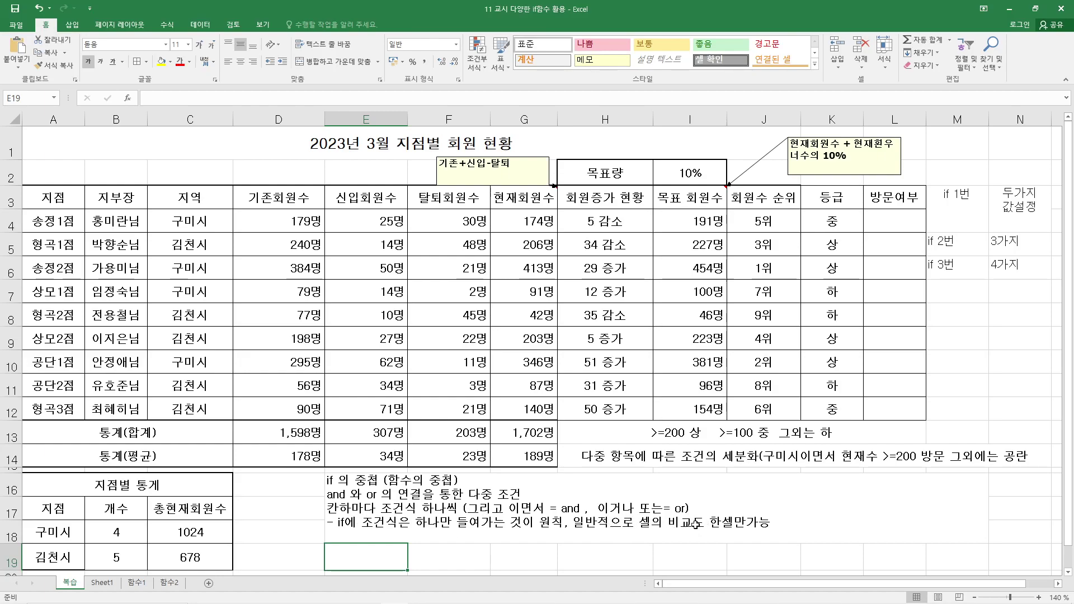
Start an IF function in L4, the first cell of the 방문여부 column.
left_click(894, 220)
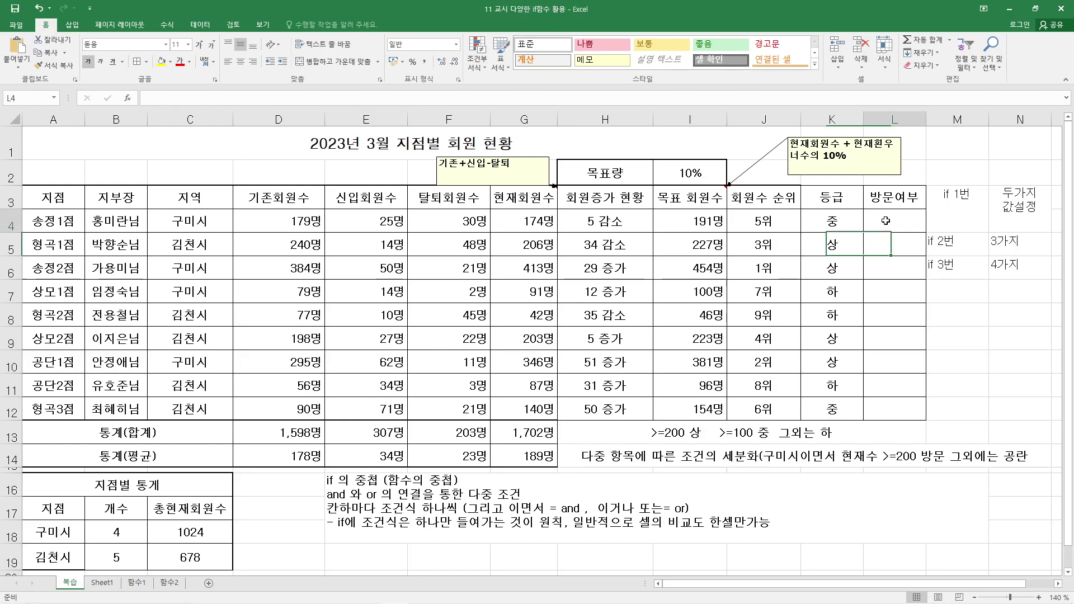
left_click(128, 98)
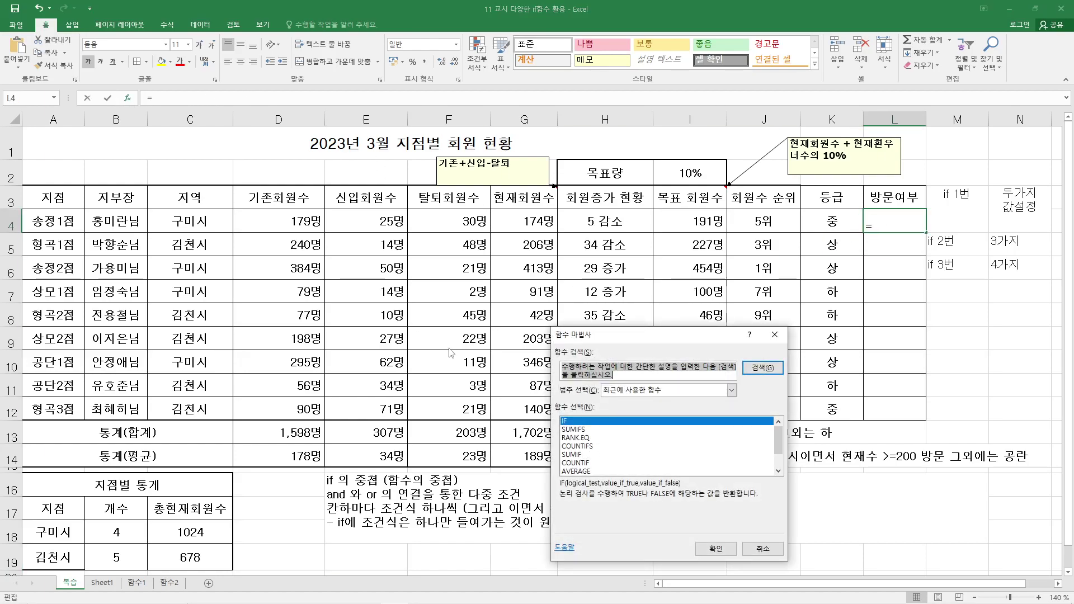
double_click(589, 422)
Try the range comparison E4:F4>=20 as the IF function's logical test and clear it again.
left_click_drag(378, 215, 464, 215)
type(">=20")
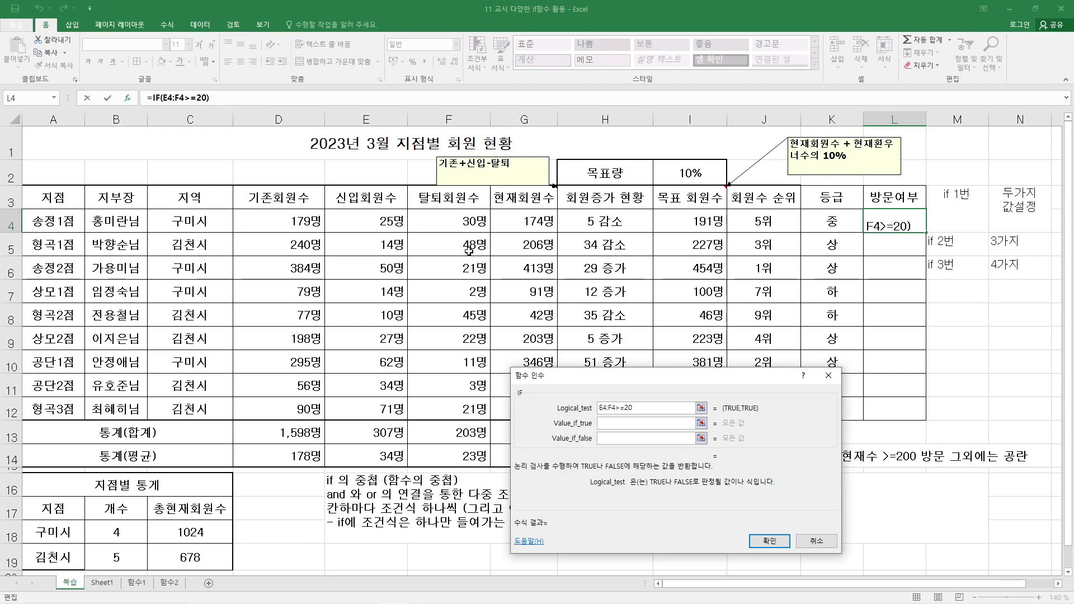
left_click(635, 425)
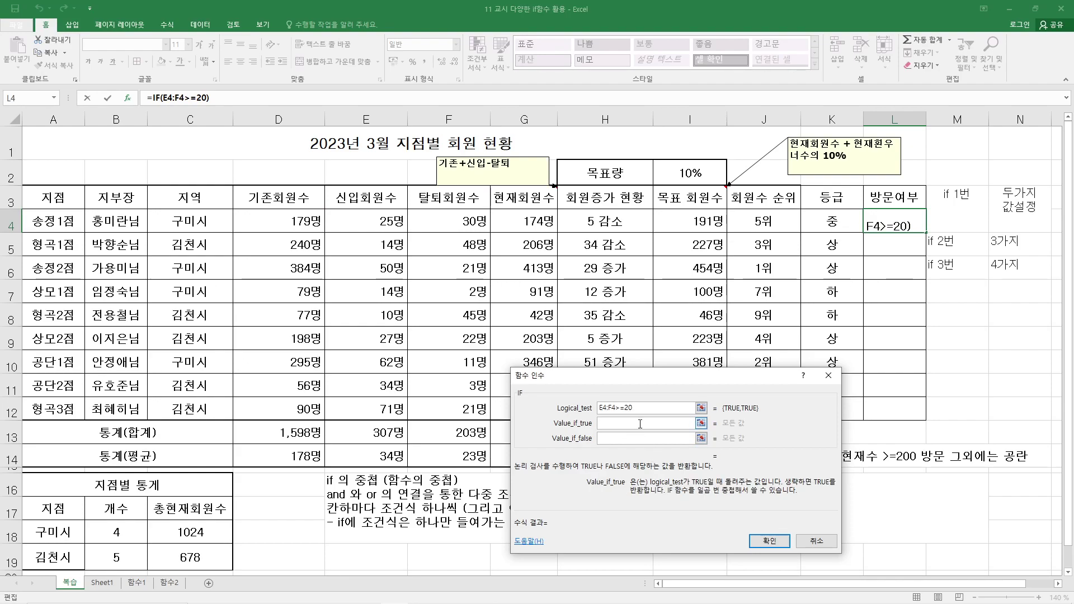
left_click(622, 411)
left_click_drag(641, 410, 563, 415)
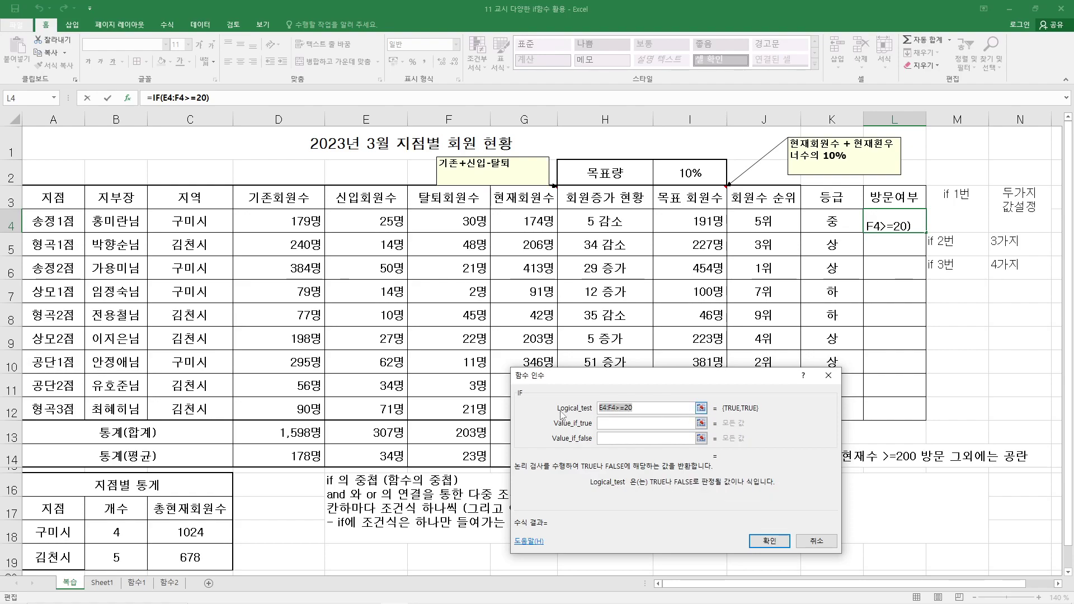
key("BackSpace")
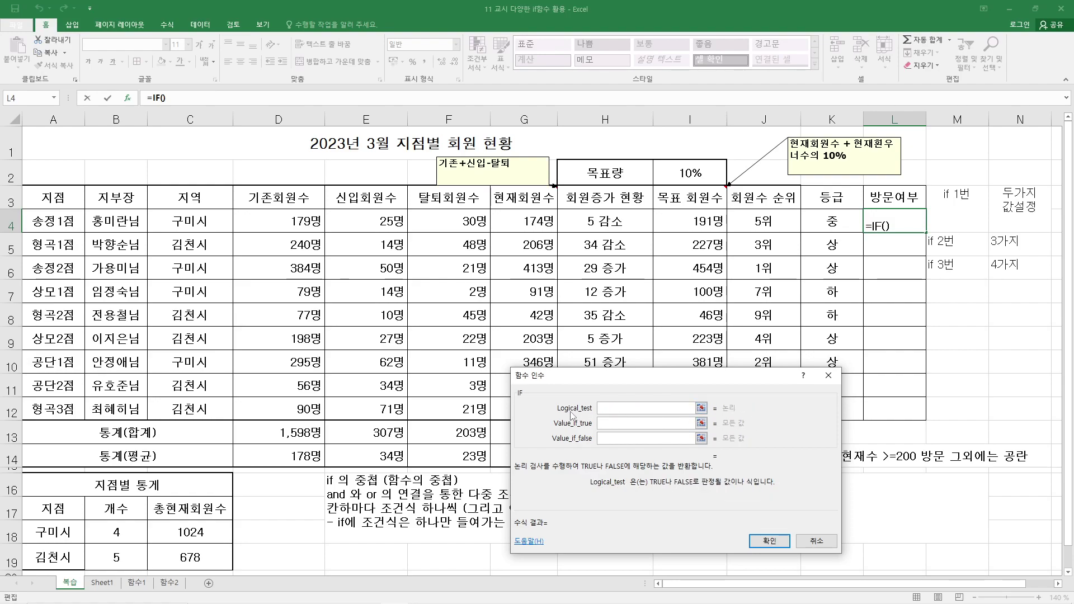
Nest an AND function inside the logical test of the IF function in L4.
left_click_drag(577, 415, 503, 320)
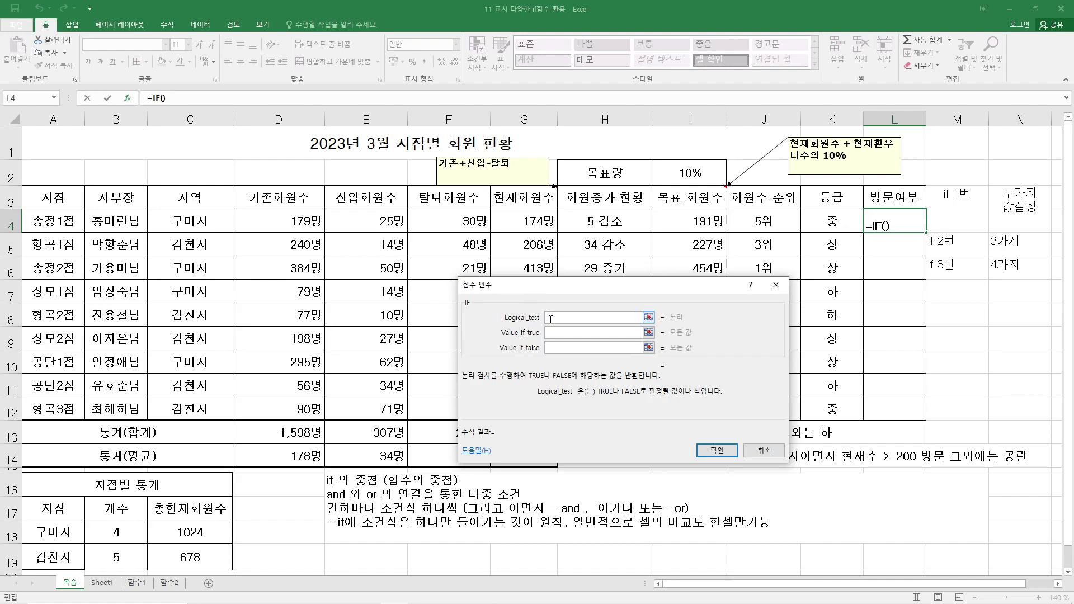
left_click(55, 99)
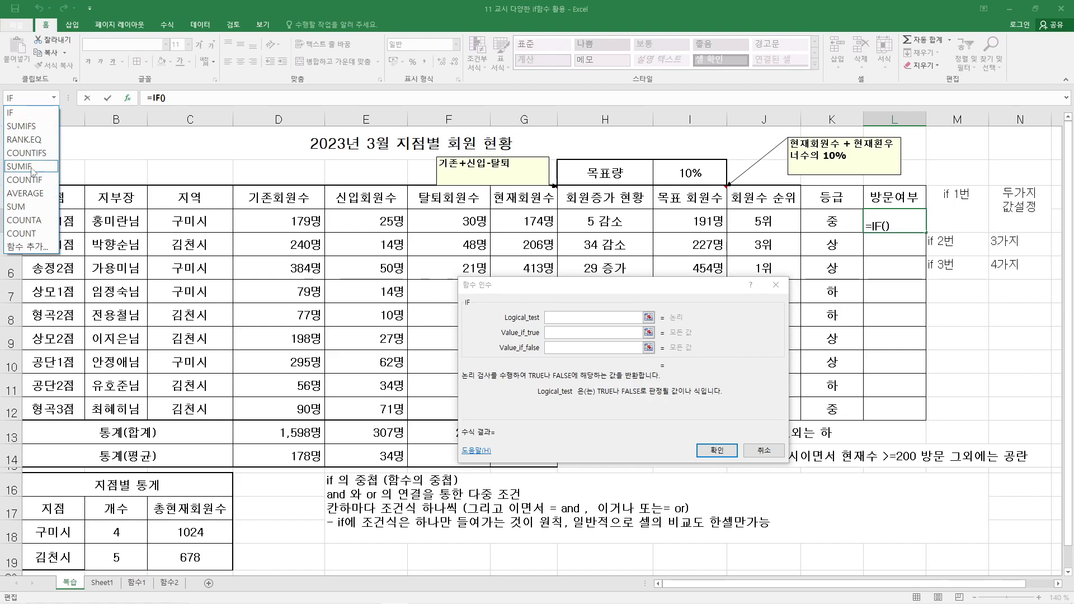
left_click(27, 247)
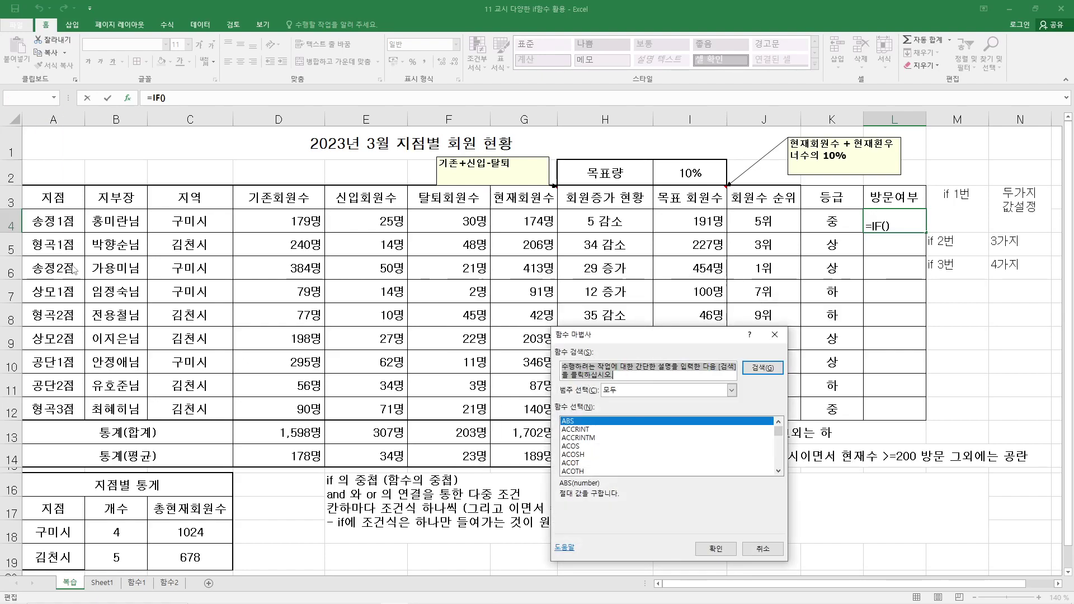
scroll(596, 443, "down", 6)
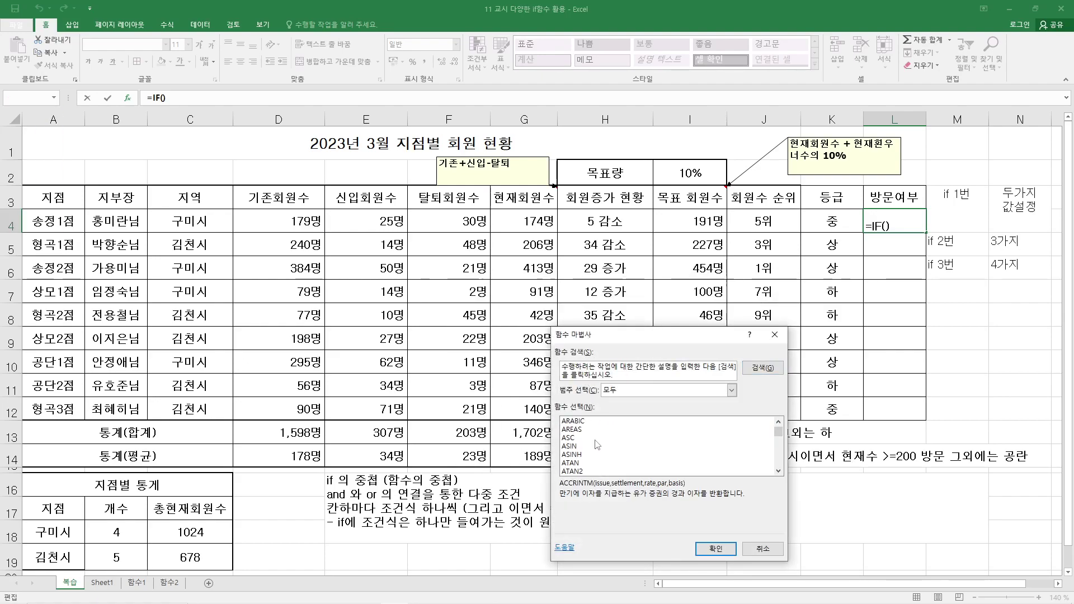
scroll(597, 445, "up", 3)
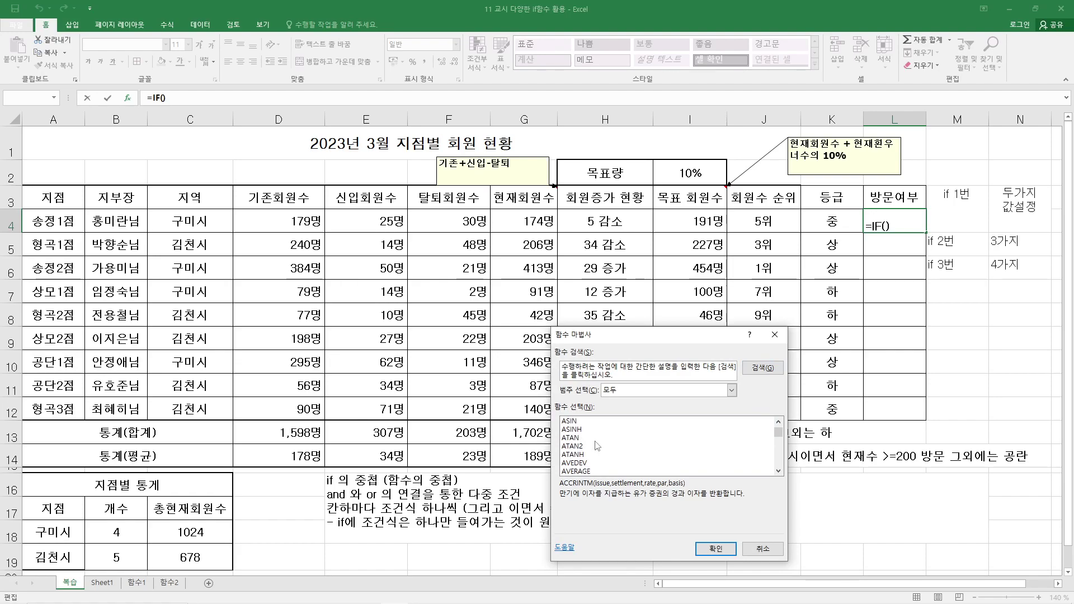
left_click(582, 439)
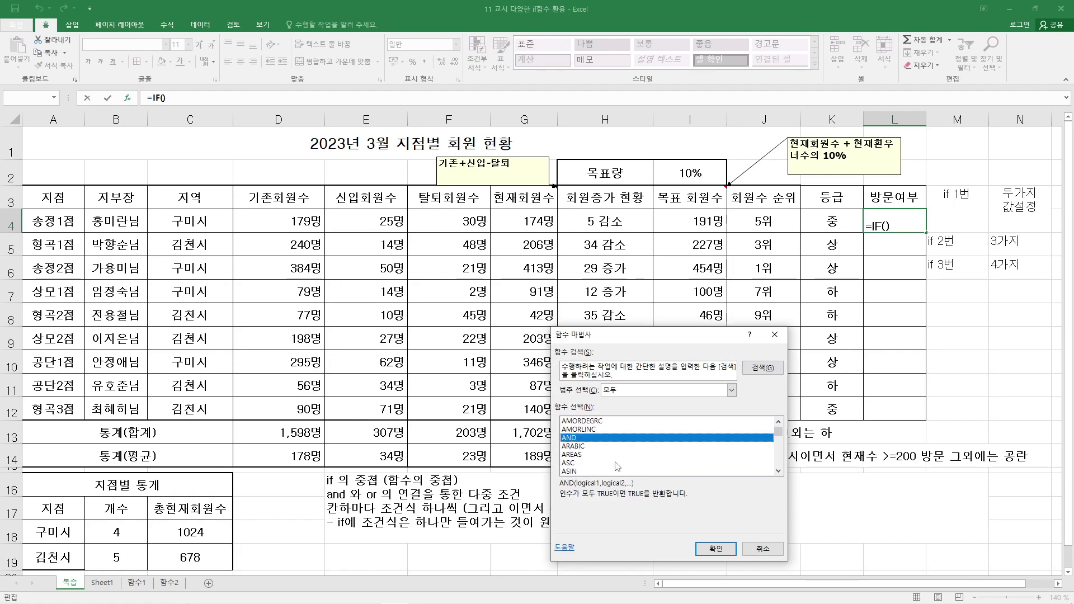
left_click(715, 548)
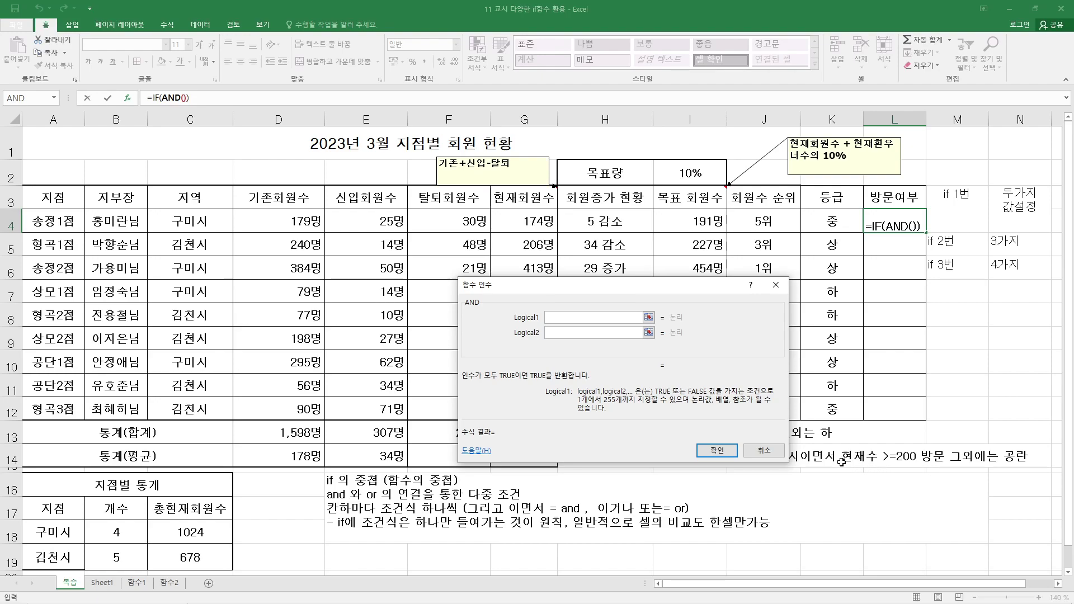
Set the AND function's two conditions to C4="구미" and G4>=200.
left_click_drag(554, 285, 486, 337)
left_click(222, 221)
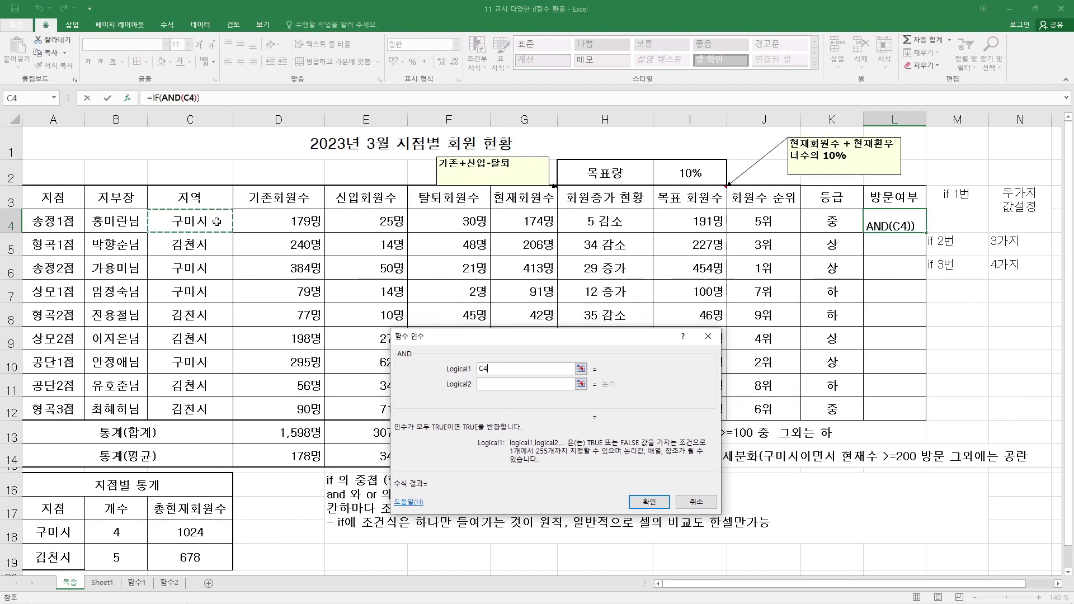
type("=\"구미\"")
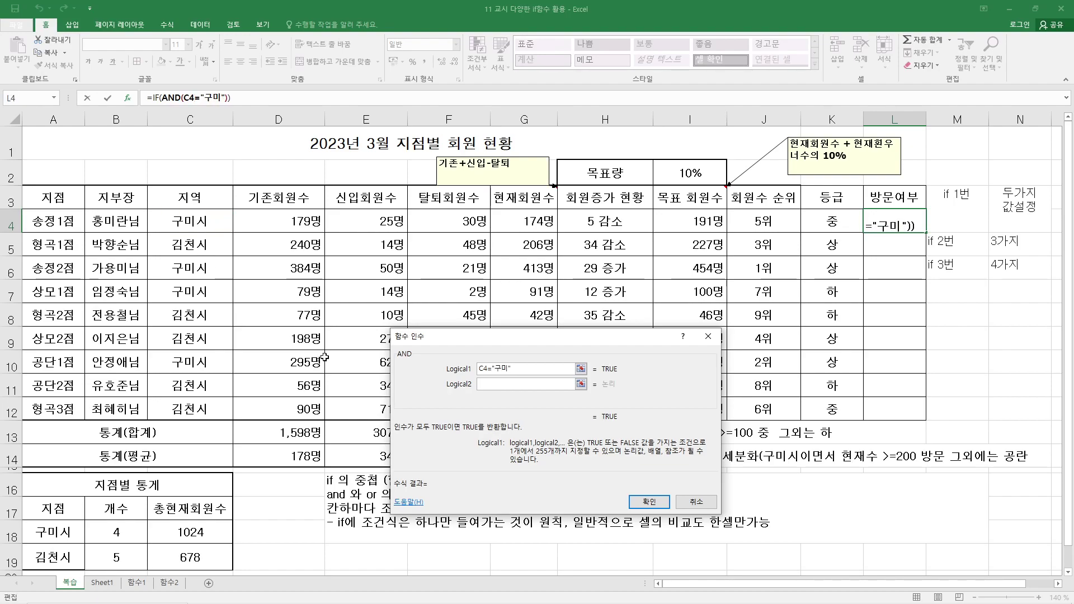
left_click(502, 385)
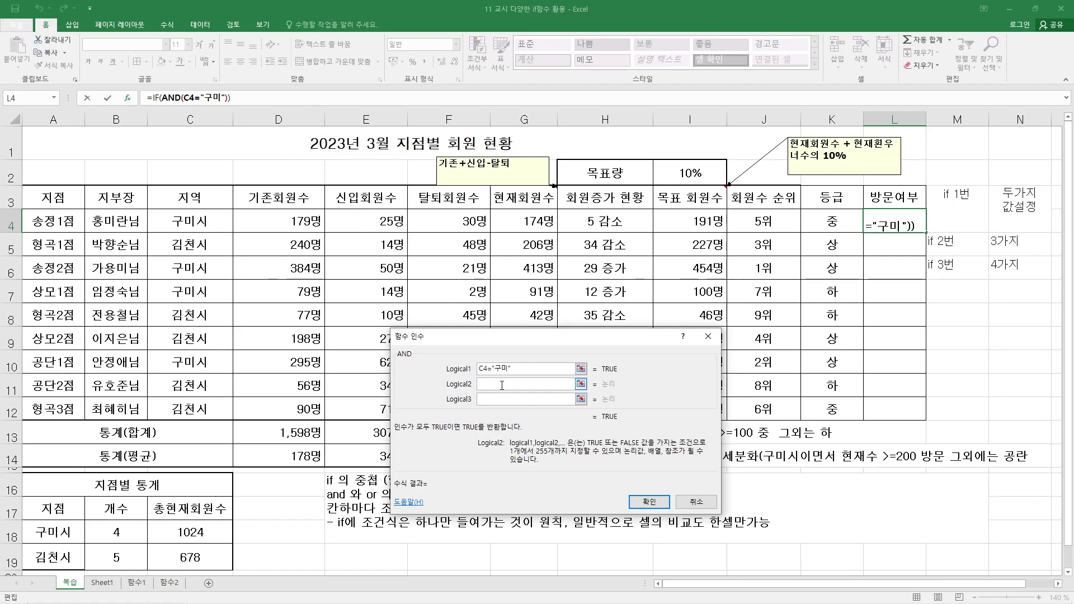
left_click(526, 223)
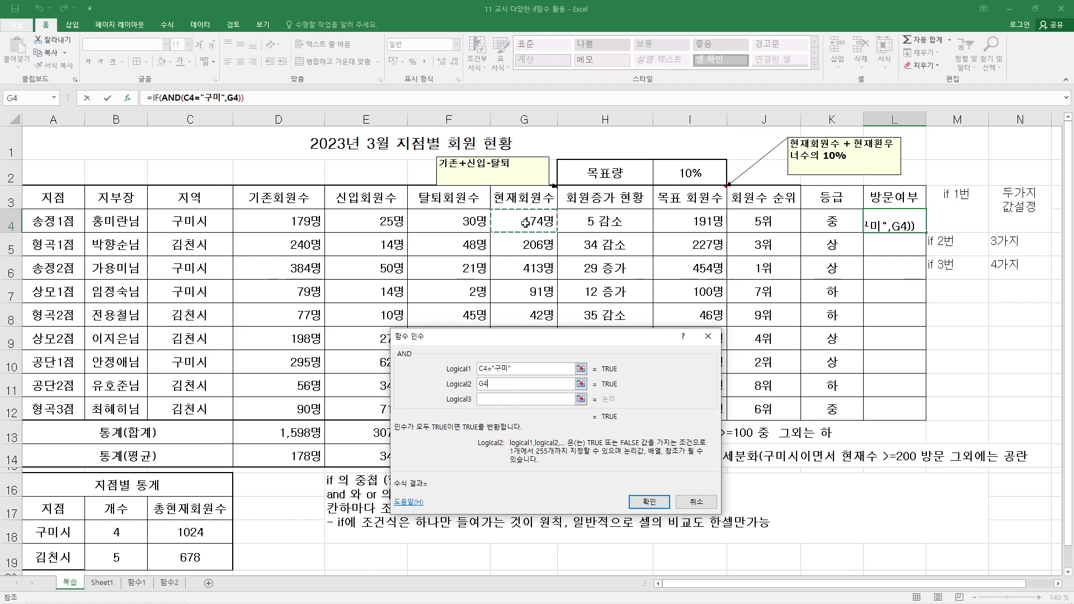
type(">=")
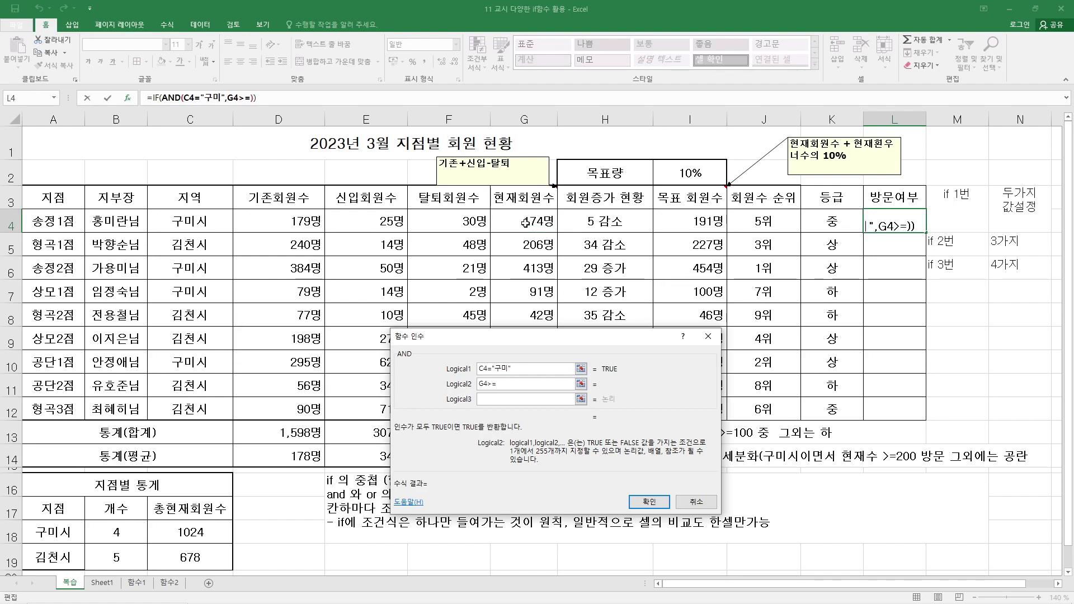
type("200")
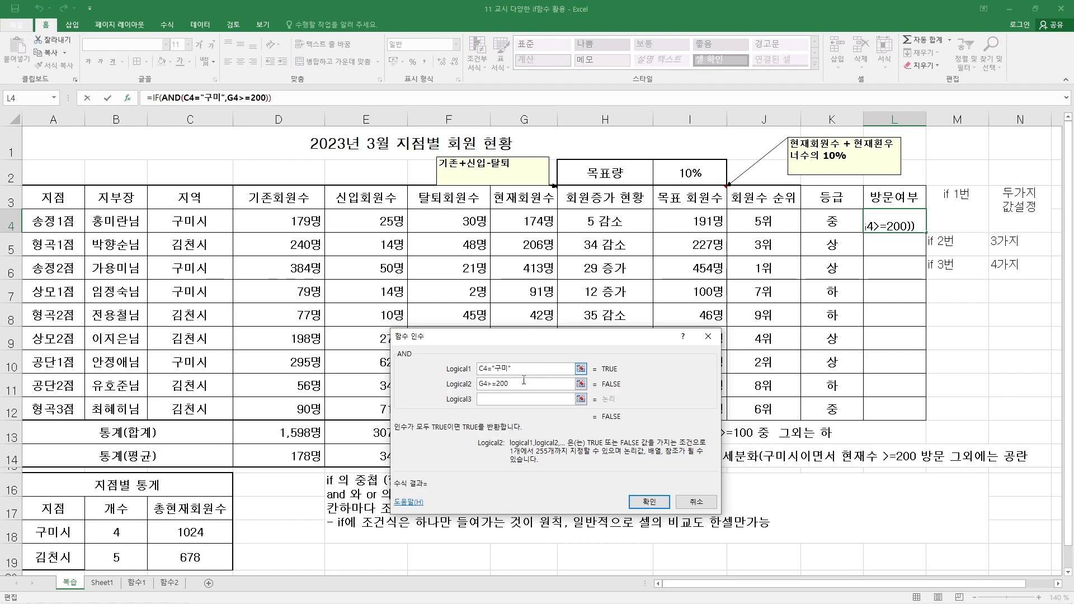
left_click(506, 399)
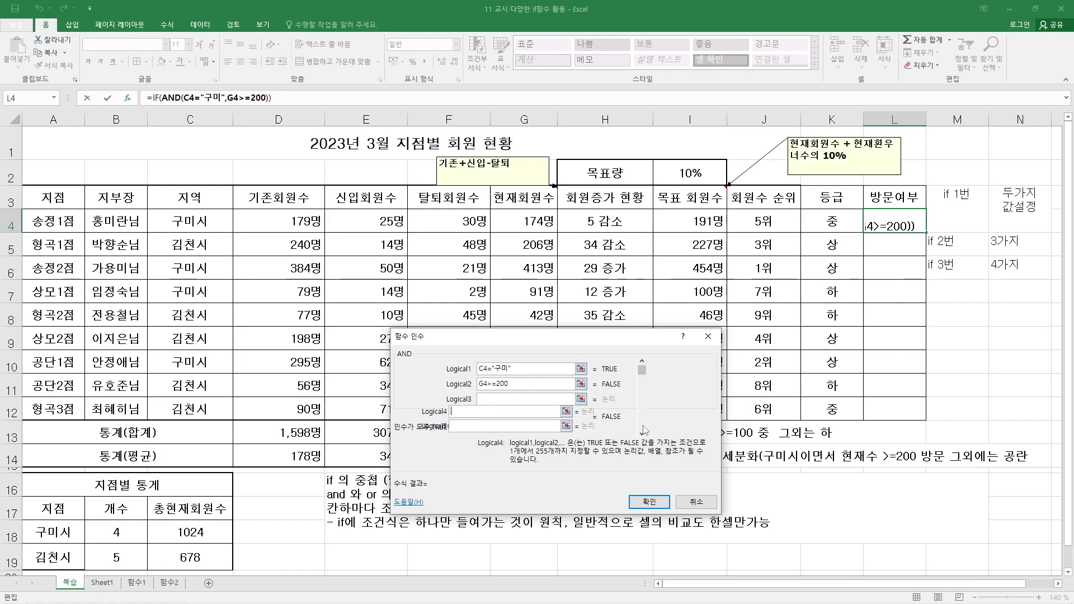
scroll(642, 433, "down", 2)
mouse_move(642, 371)
left_mouse_down()
mouse_move(643, 435)
mouse_move(643, 369)
left_mouse_up()
left_click(506, 399)
Complete the outer IF function in L4 with "방문" as the true value and "" as the false value.
left_click(156, 98)
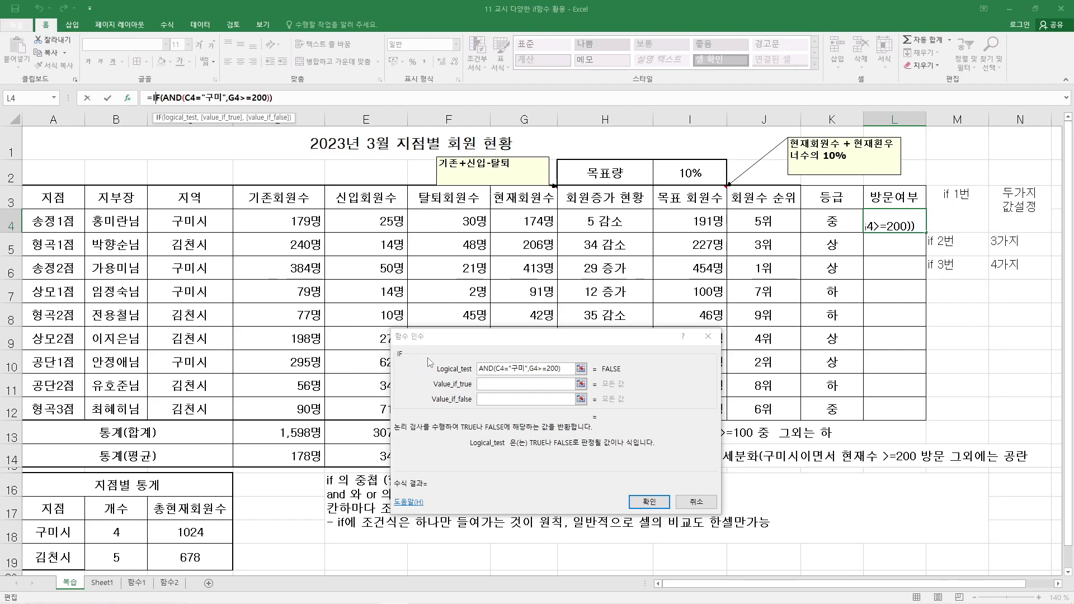
left_click(489, 385)
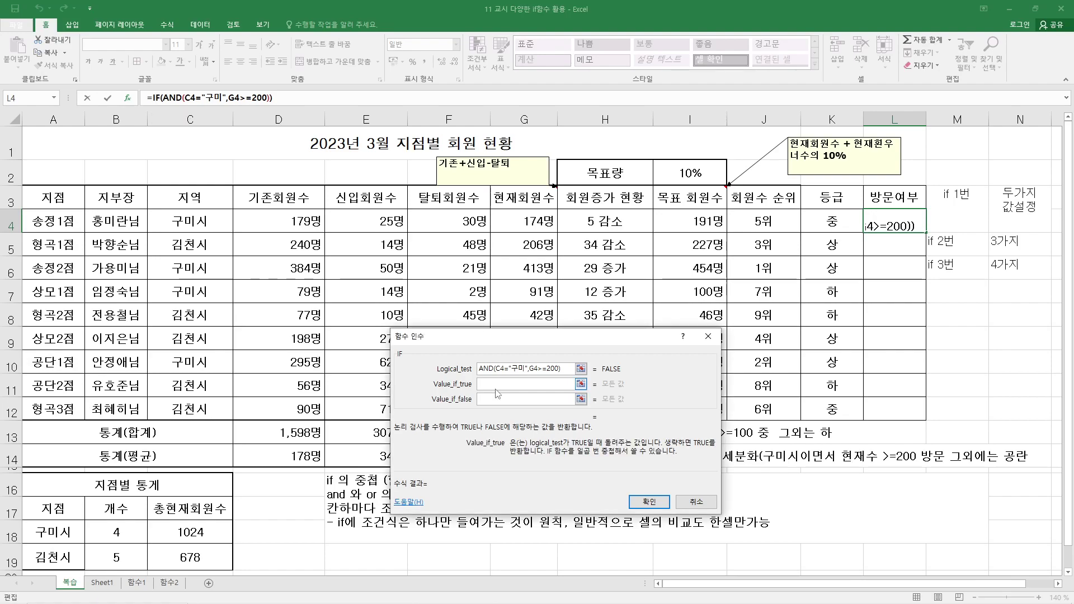
type("\"방문")
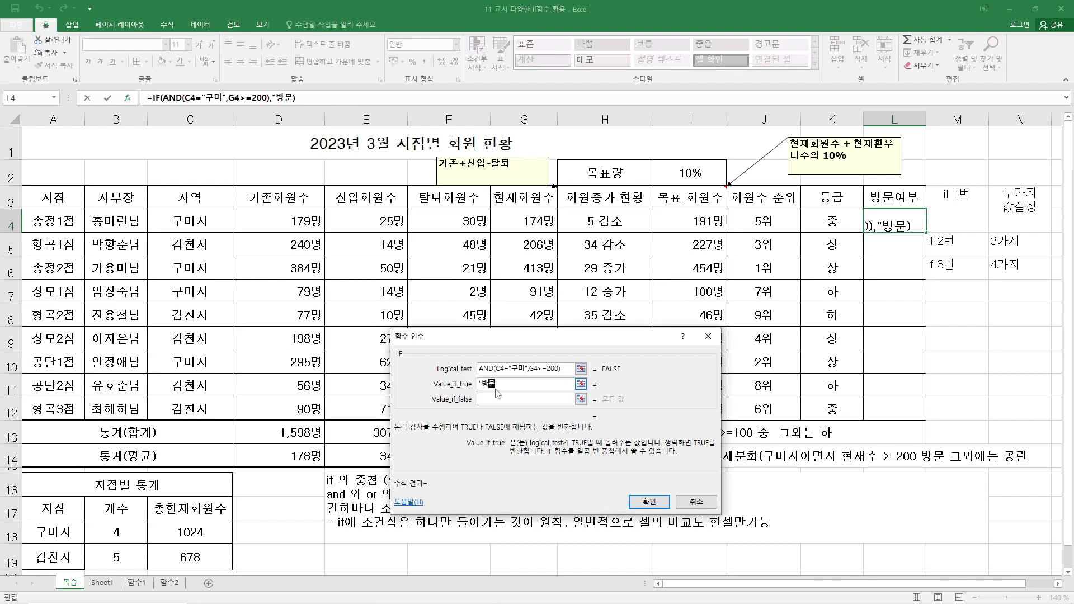
type("\"")
key("Tab")
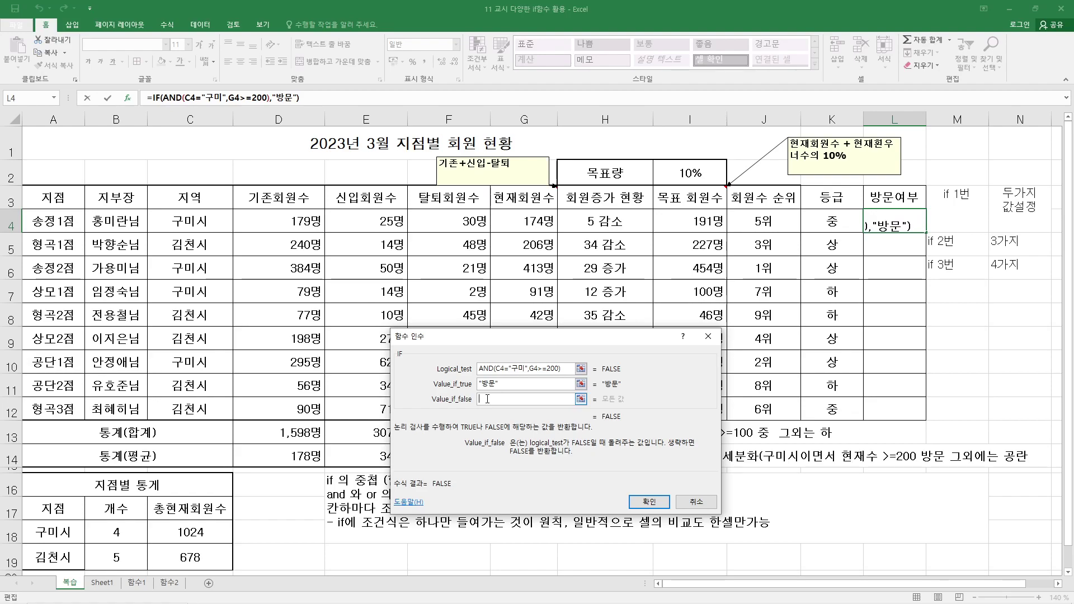
type("\"\"")
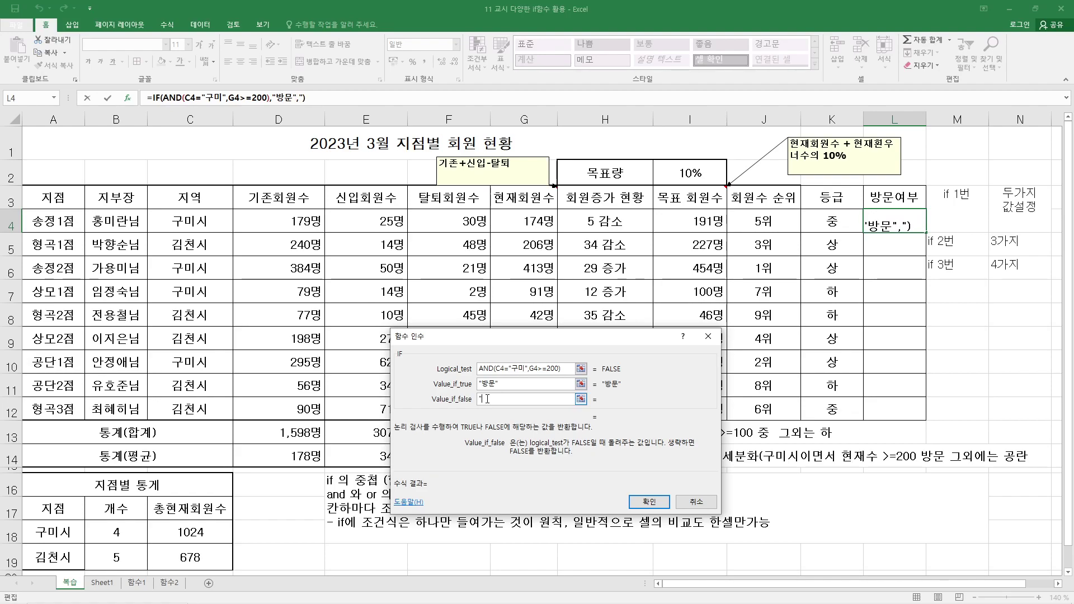
left_click(648, 501)
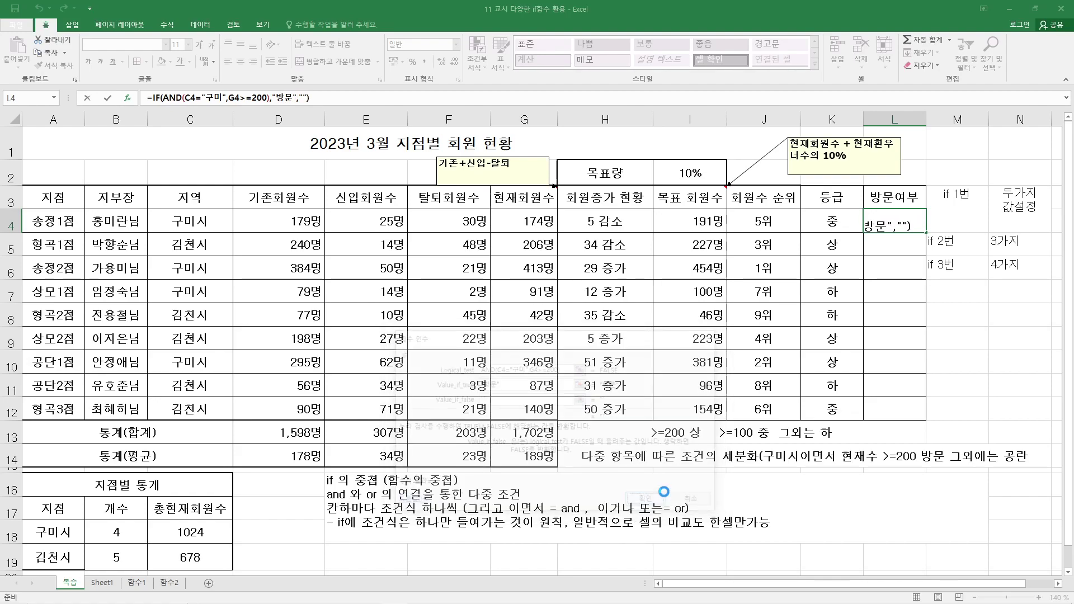
Fill the L4 formula down through L12 and check the copied formulas in L6 and L10.
left_click_drag(926, 233, 917, 414)
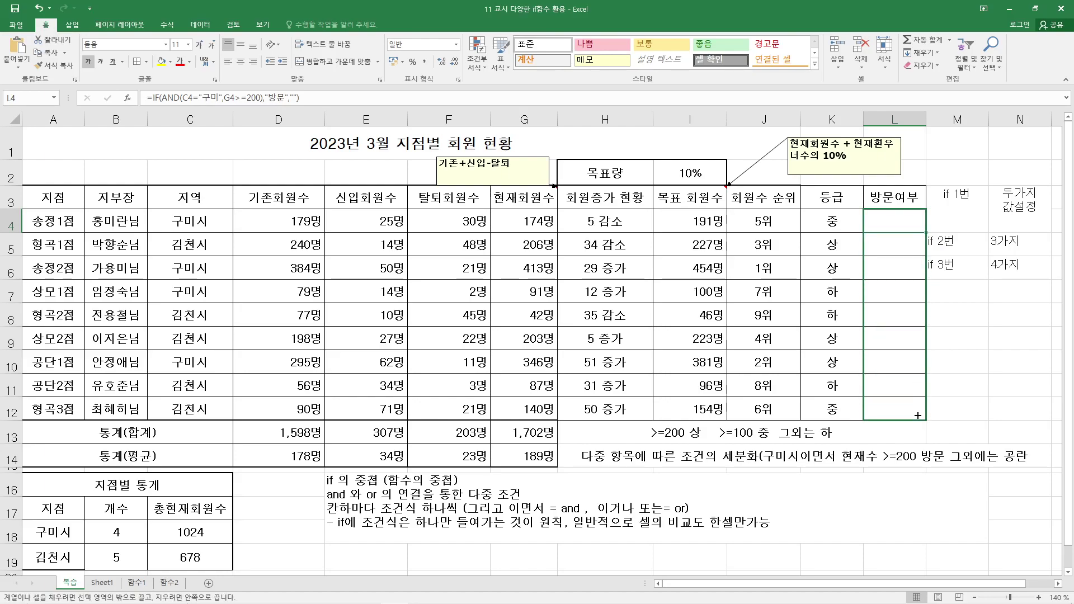
left_click_drag(918, 414, 917, 414)
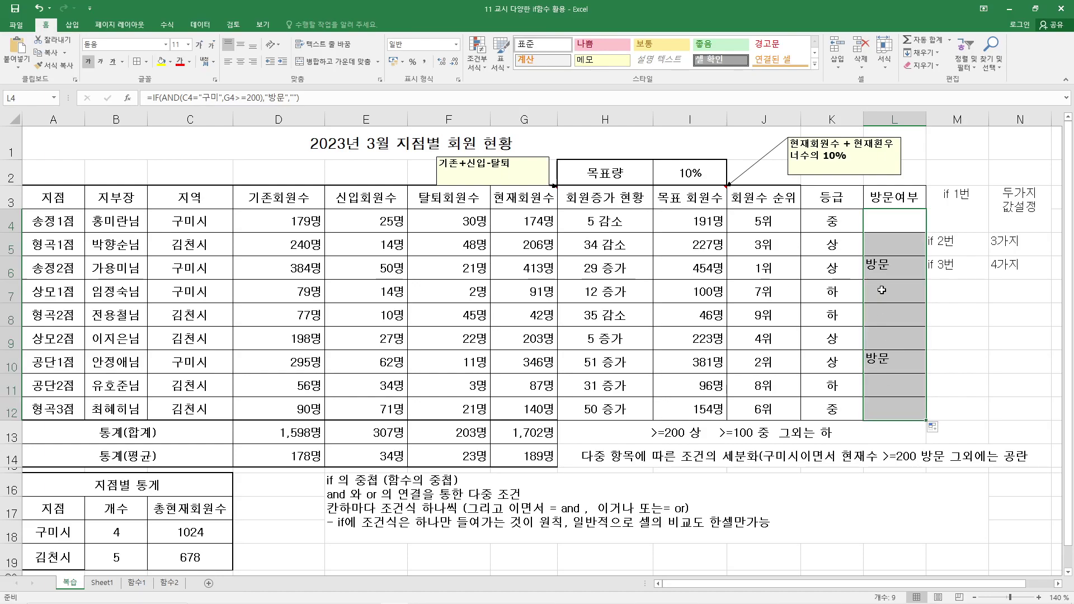
left_click(885, 268)
left_click(882, 364)
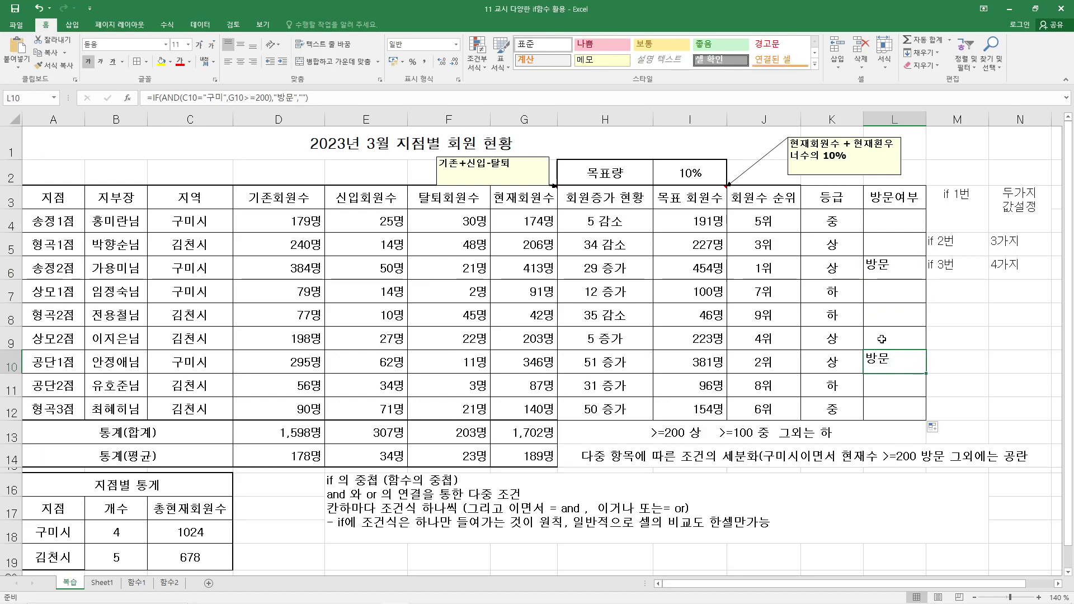
Clear the contents of the 등급 and 방문여부 columns in K4:L12.
left_click_drag(885, 217, 894, 411)
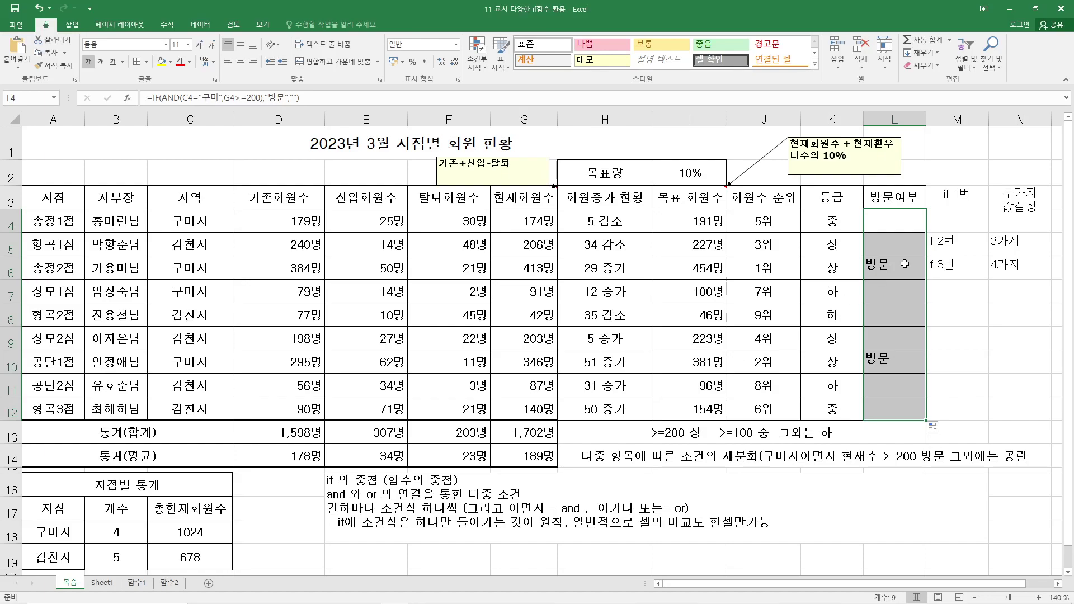
left_click_drag(833, 224, 908, 404)
key("Delete")
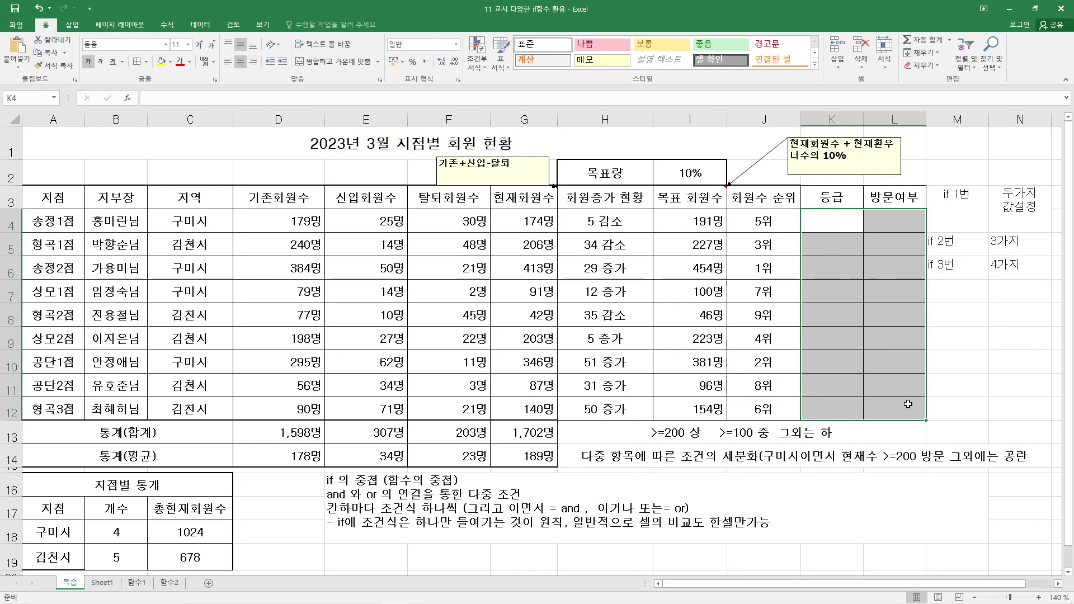
Insert an IF function in K4 with the logical test G4>=200 and the true value "상".
left_click(825, 222)
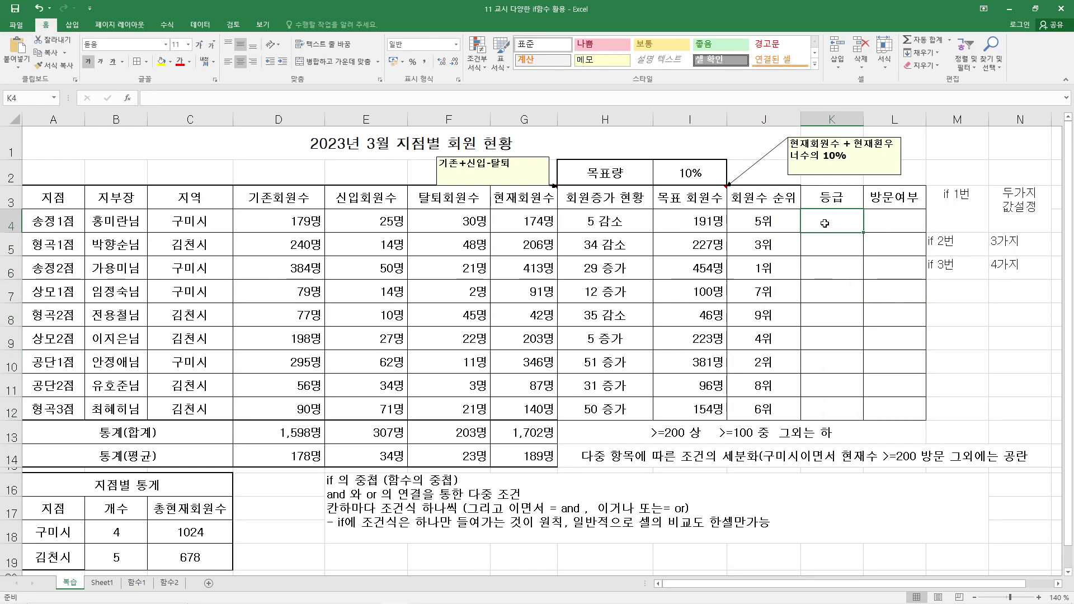
left_click(128, 97)
left_click(520, 369)
left_click(521, 378)
double_click(460, 407)
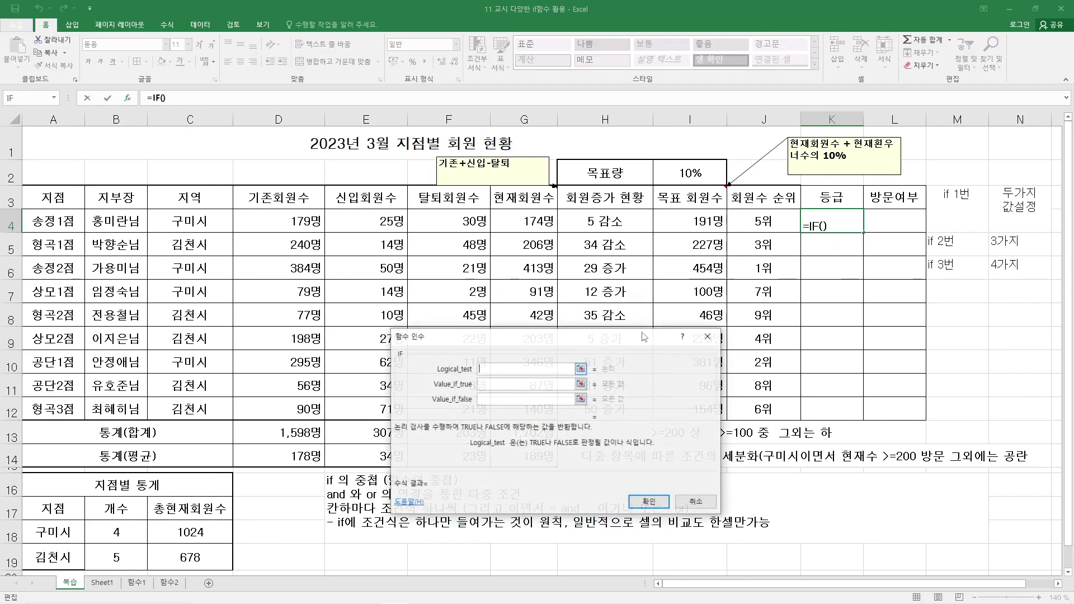
left_click(535, 223)
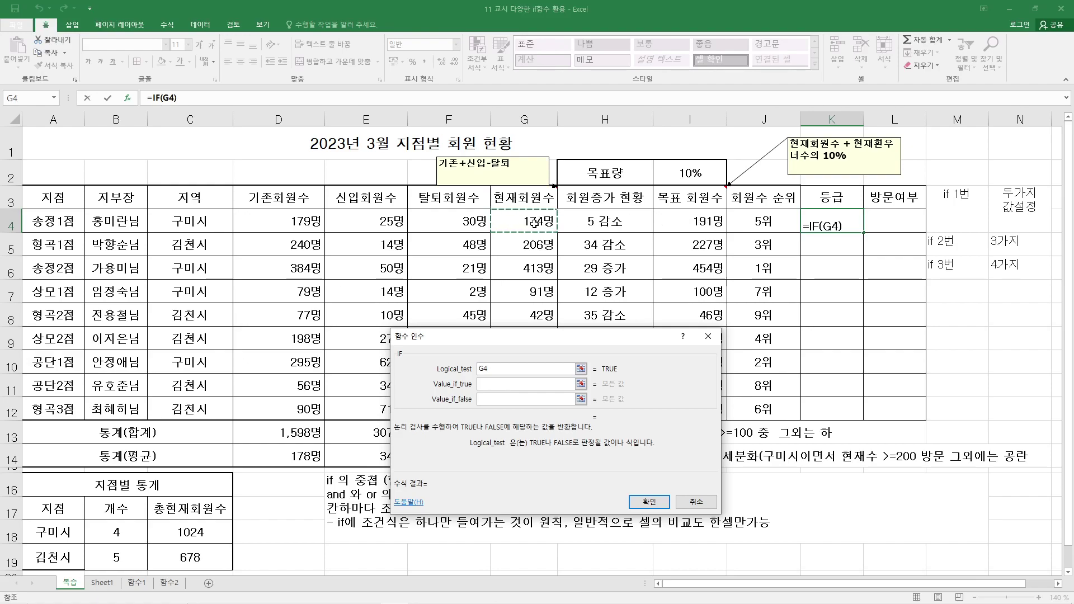
type(">=200")
left_click(515, 385)
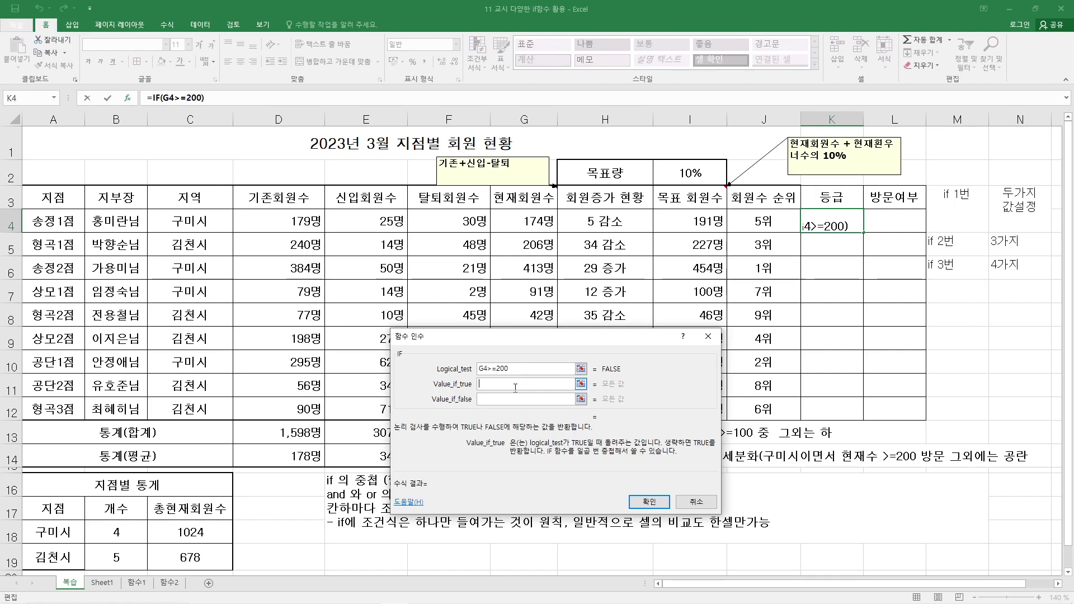
type("\"상\"")
Nest a second IF as the false value, testing G4>=100 and returning "중" if true and "하" if false.
key("Tab")
left_click(492, 399)
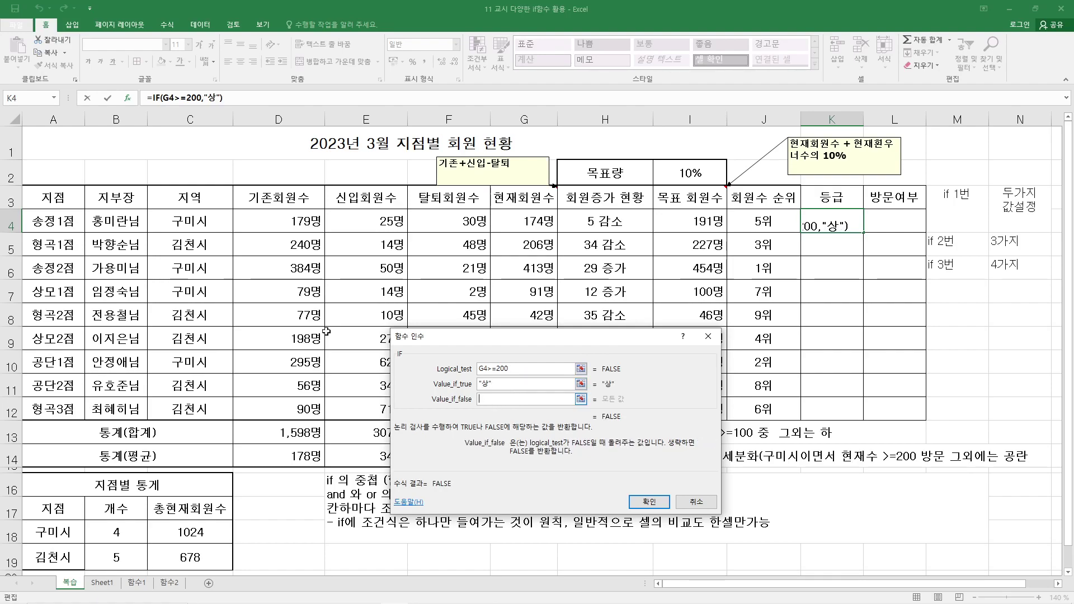
left_click(54, 98)
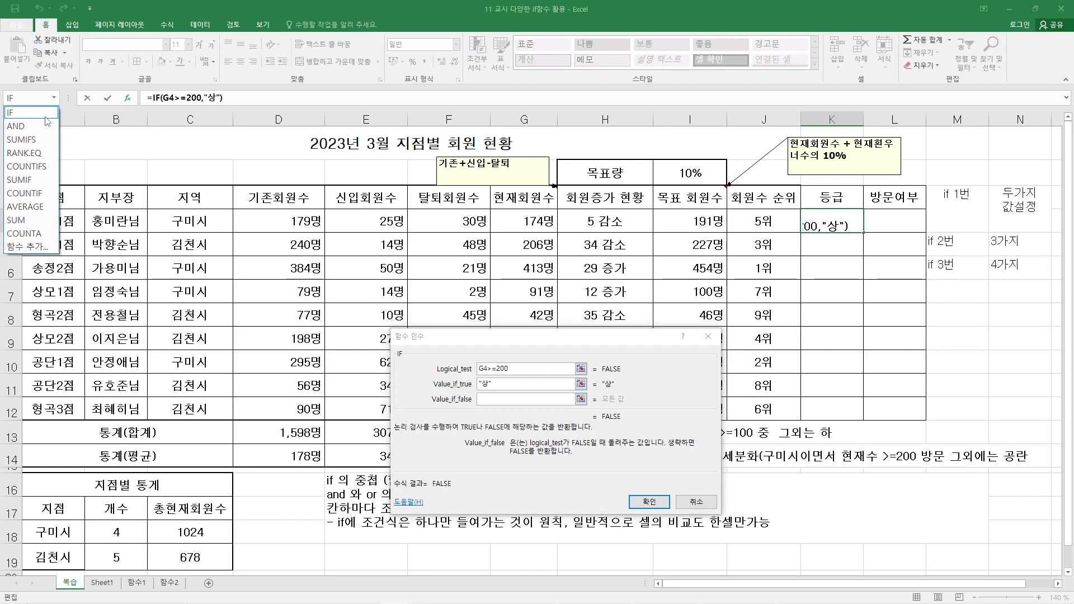
left_click(10, 112)
left_click(534, 222)
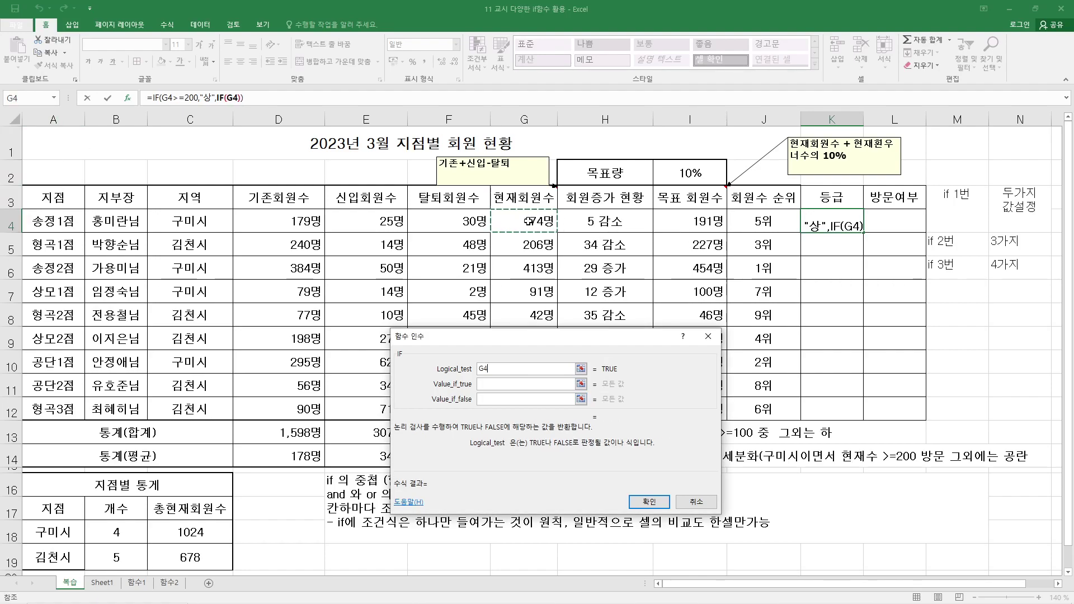
type(">=100")
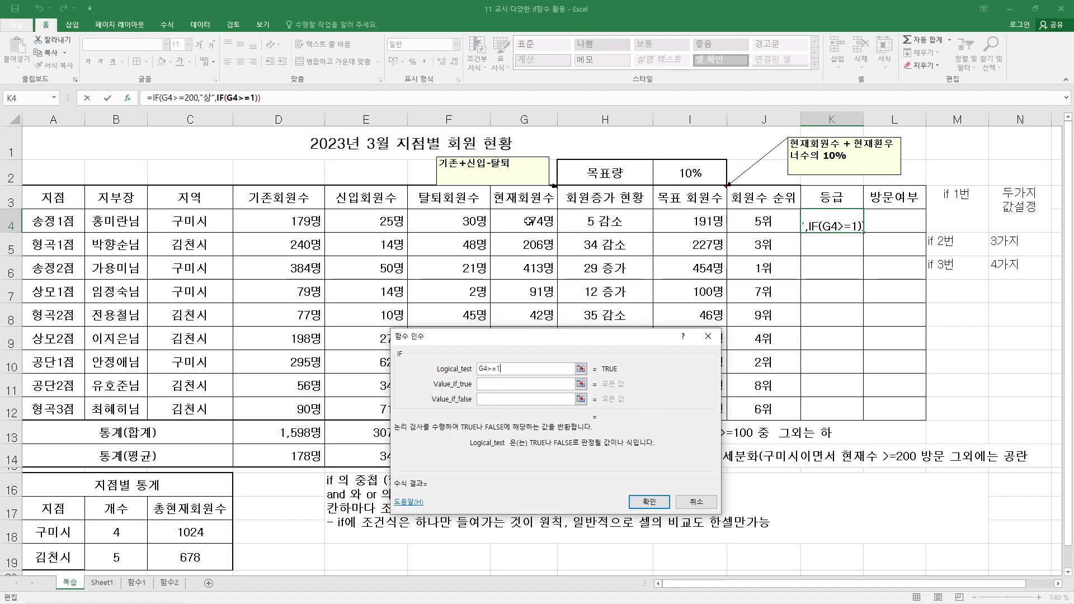
left_click(492, 383)
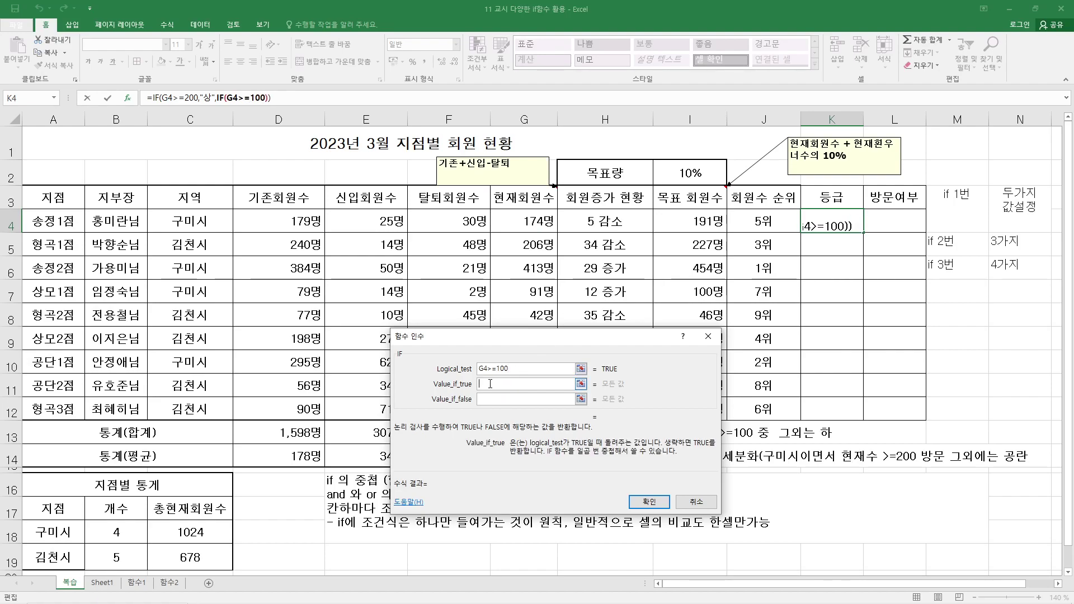
type("\"중")
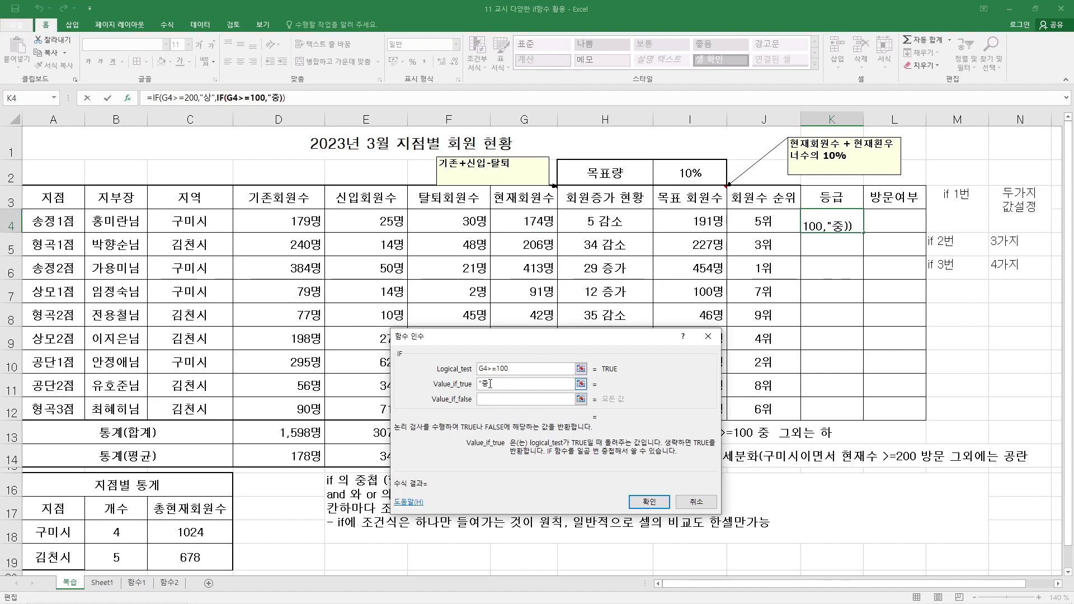
type("\"")
key("Tab")
type("\"하\"")
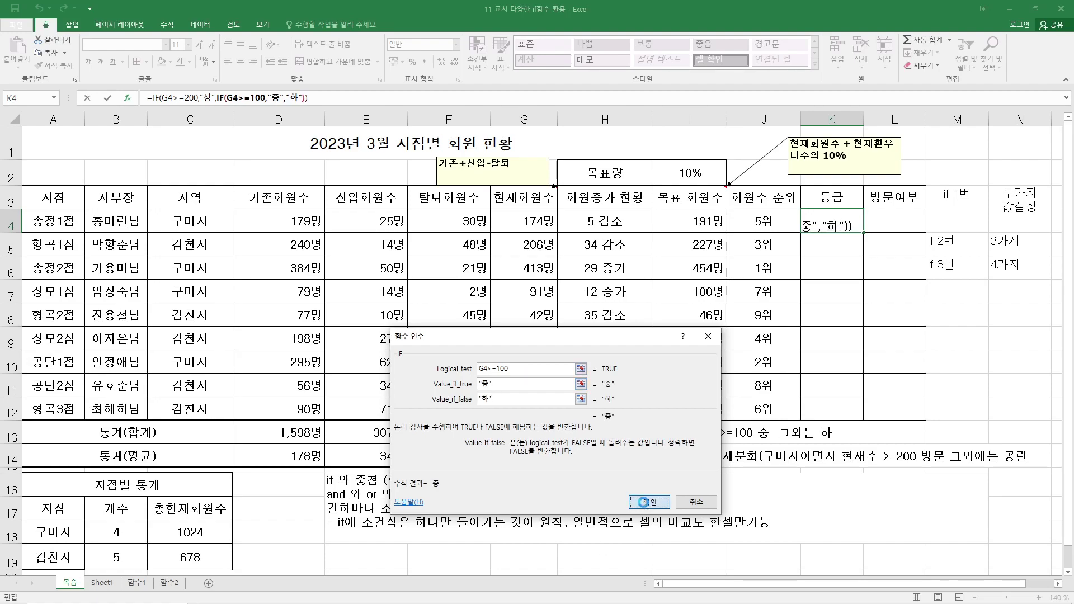
Confirm the nested IF formula in K4 and fill it down through K12.
left_click(647, 505)
left_click_drag(863, 232, 864, 417)
left_click_drag(960, 209, 1007, 268)
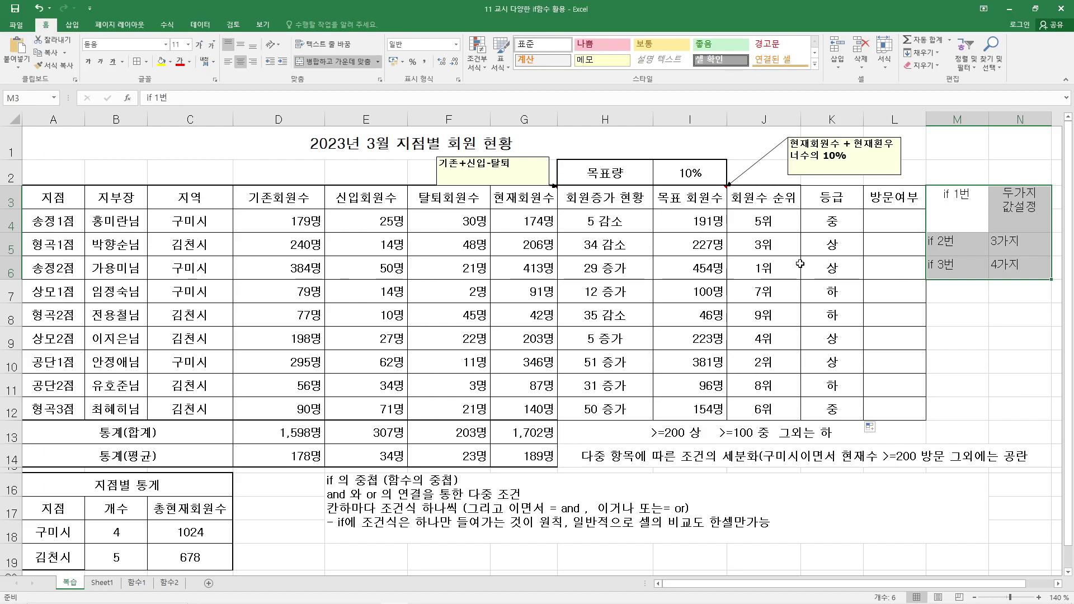
Start an IF function in L4 and nest an AND function in its logical test.
left_click(894, 223)
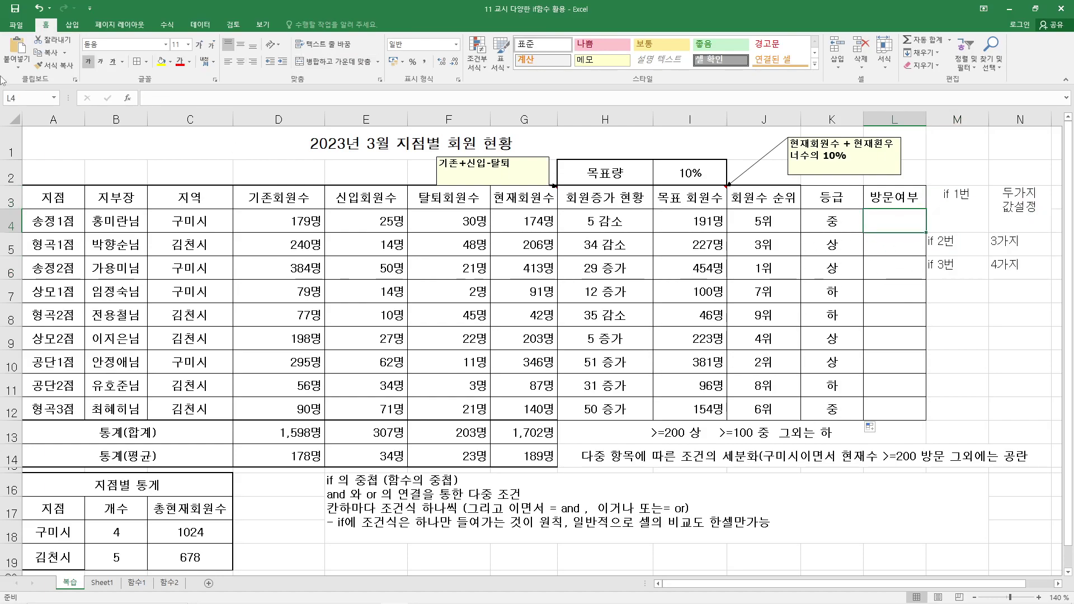
type("=")
left_click(128, 98)
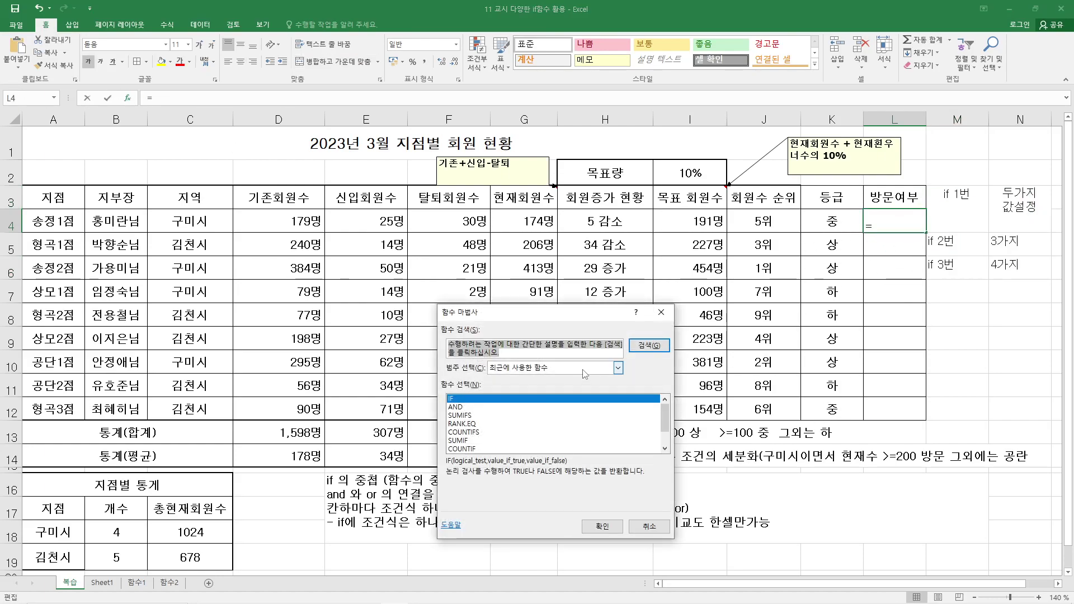
double_click(464, 399)
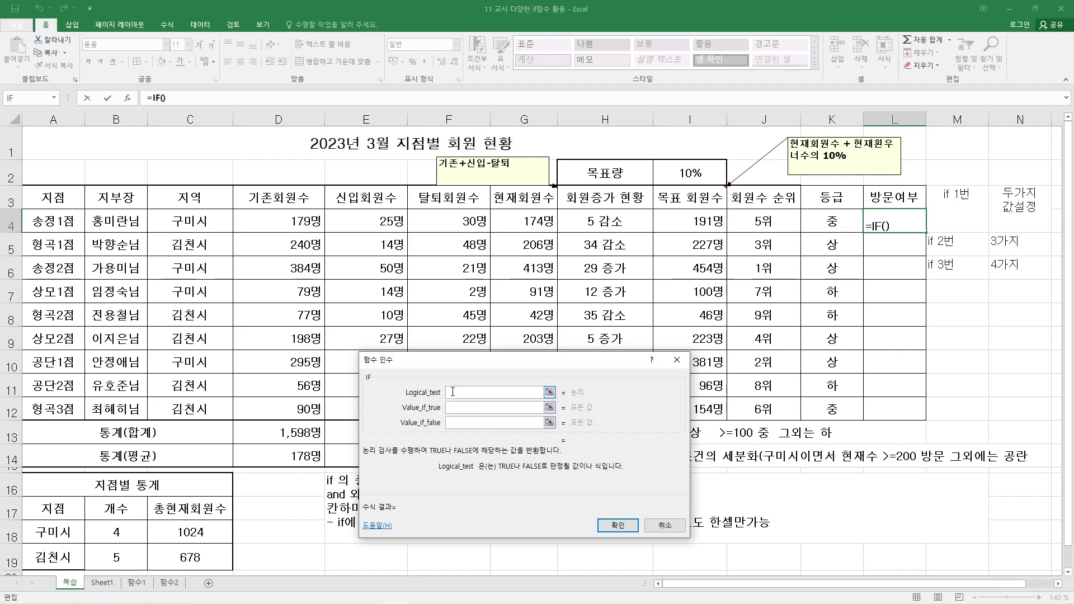
left_click_drag(496, 373, 498, 259)
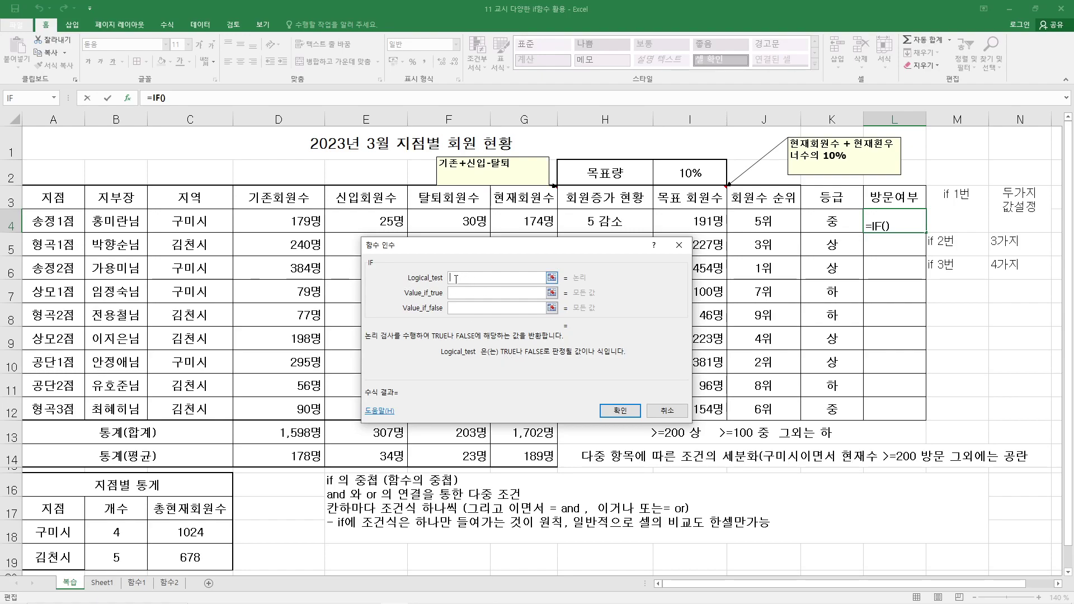
left_click(53, 97)
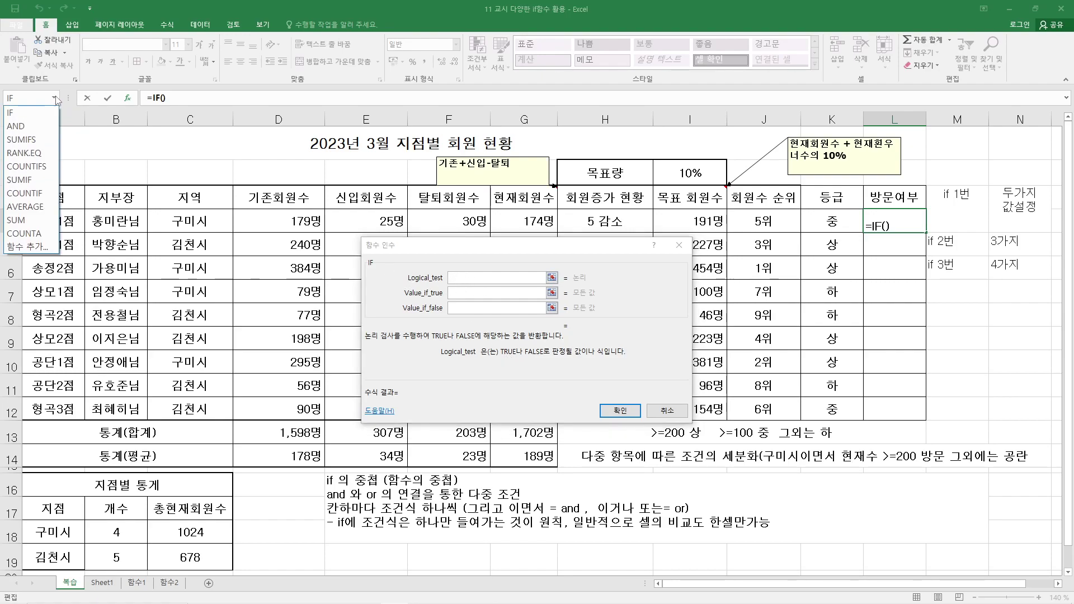
left_click(33, 129)
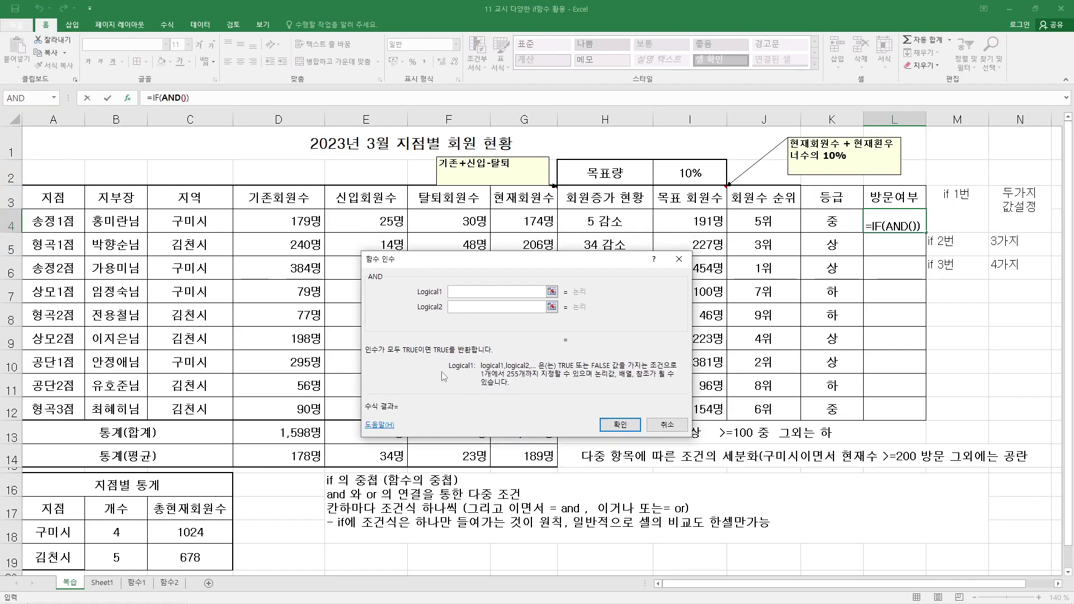
Enter C4="구미" and G4>=200 as the two conditions of the AND function.
left_click(202, 222)
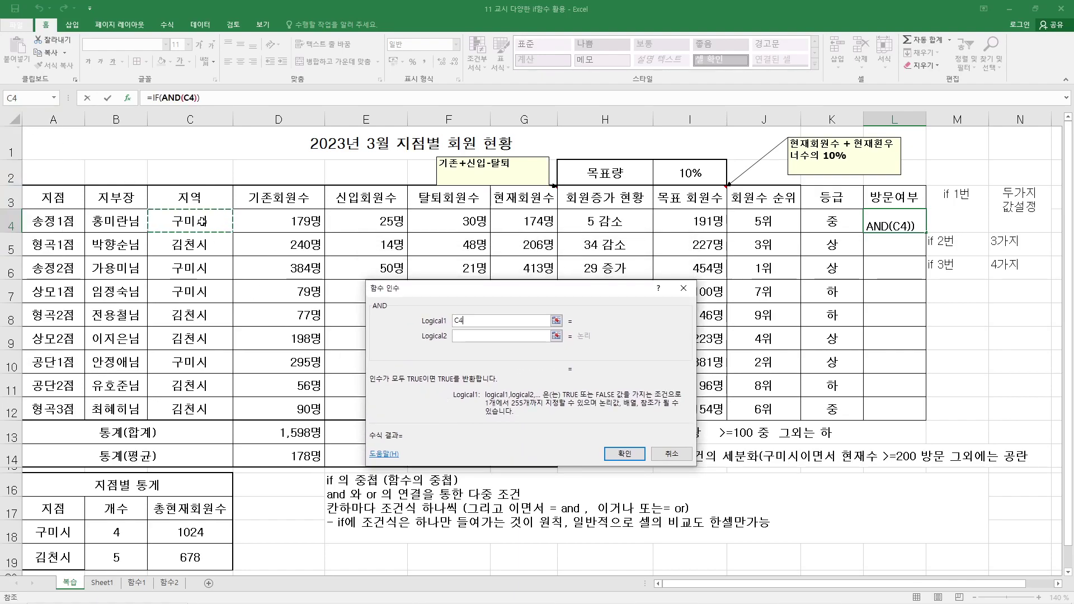
type("=\"구")
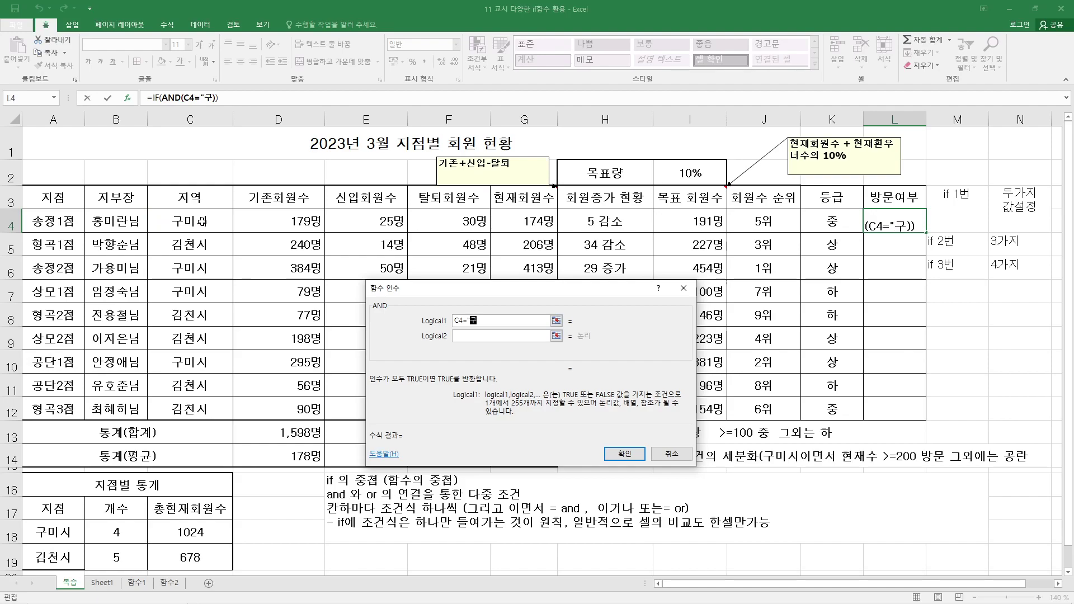
type("미\"")
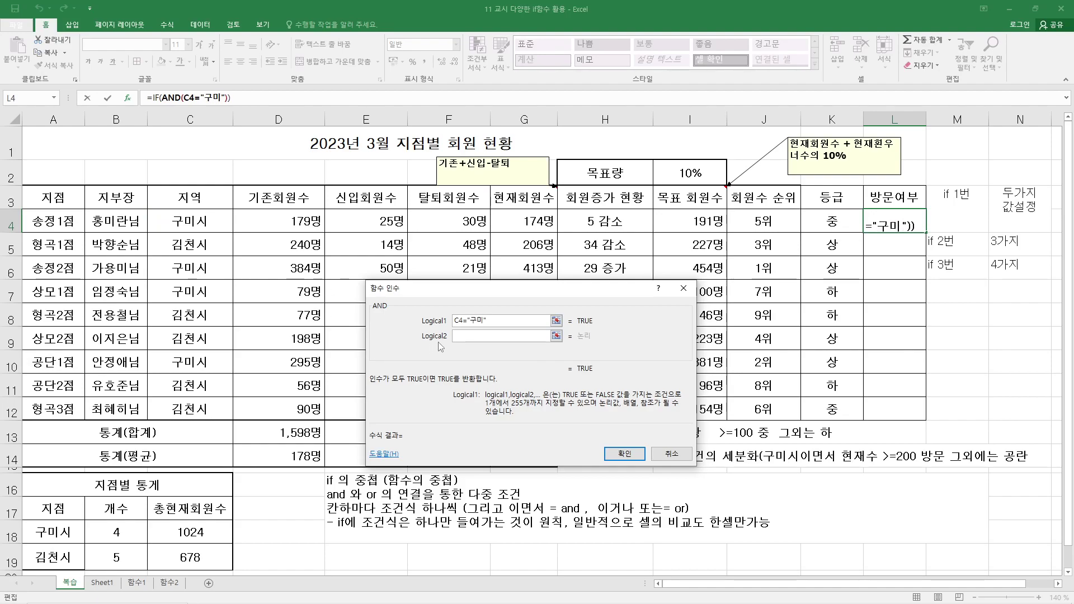
left_click(480, 335)
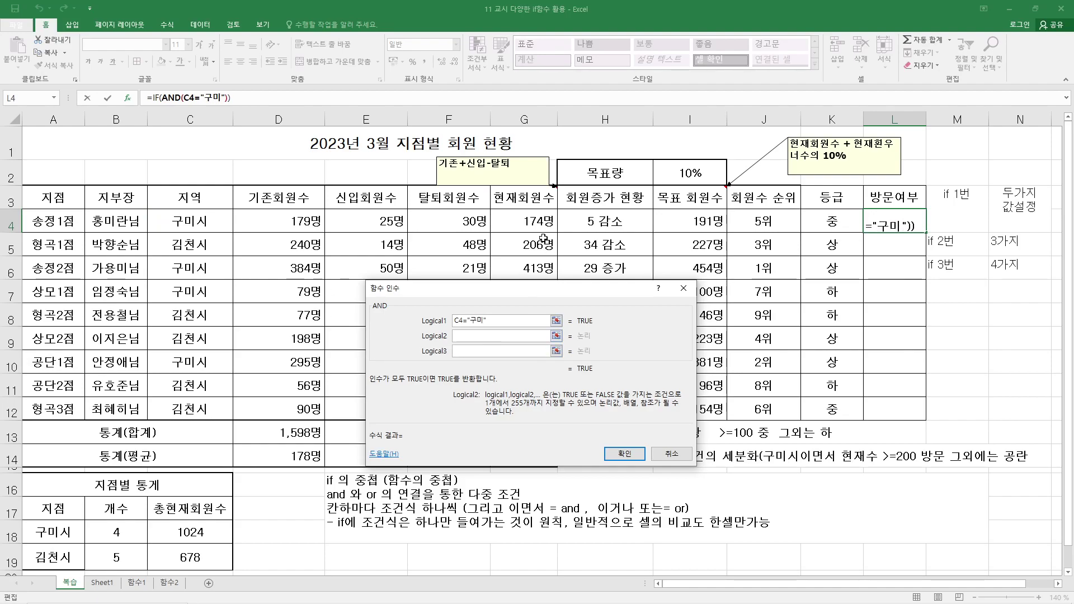
left_click(530, 224)
type(">=200")
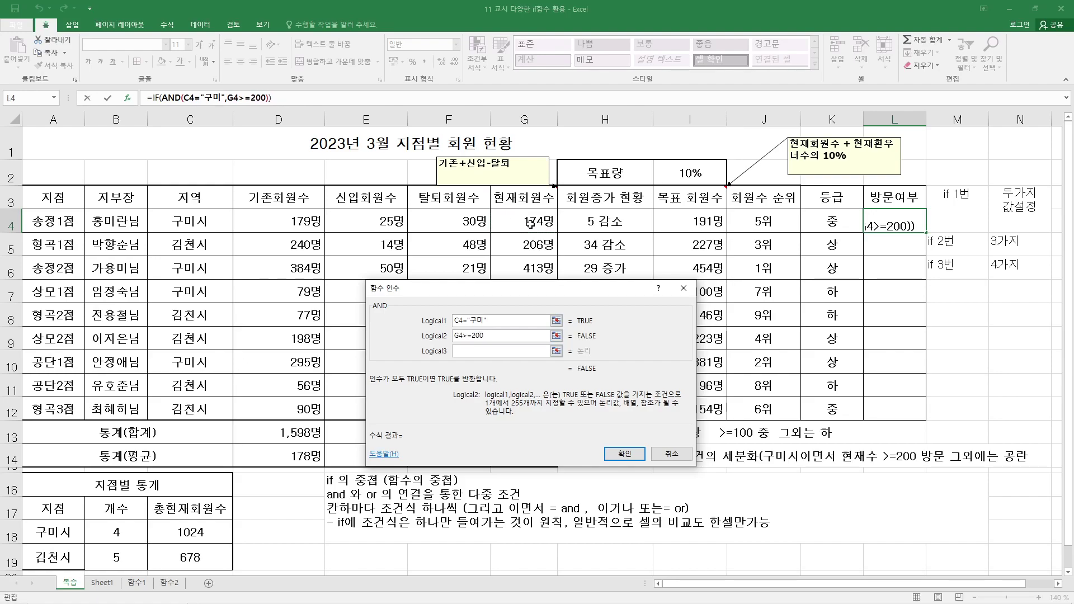
Return to the outer IF function, enter "방문" as the true value and "" as the false value, and confirm the L4 formula.
left_click(155, 98)
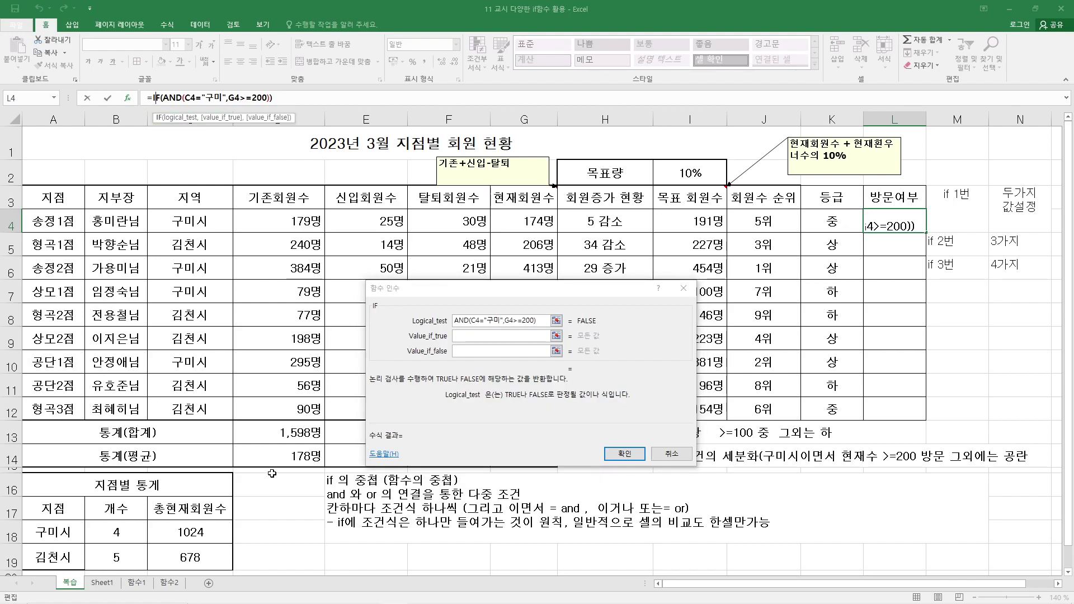
left_click(465, 337)
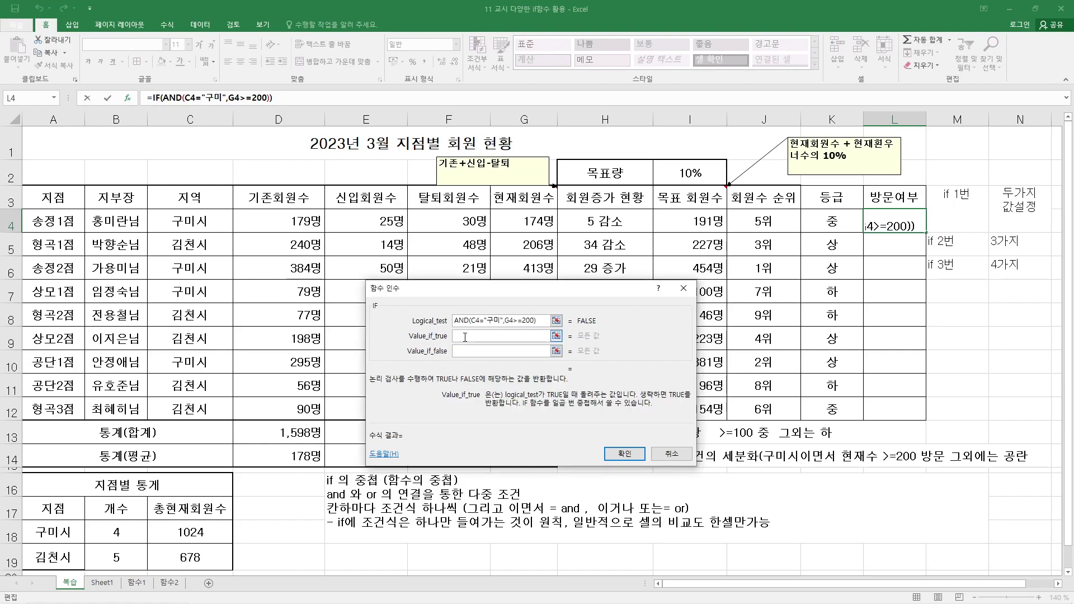
type("\"")
type("방무")
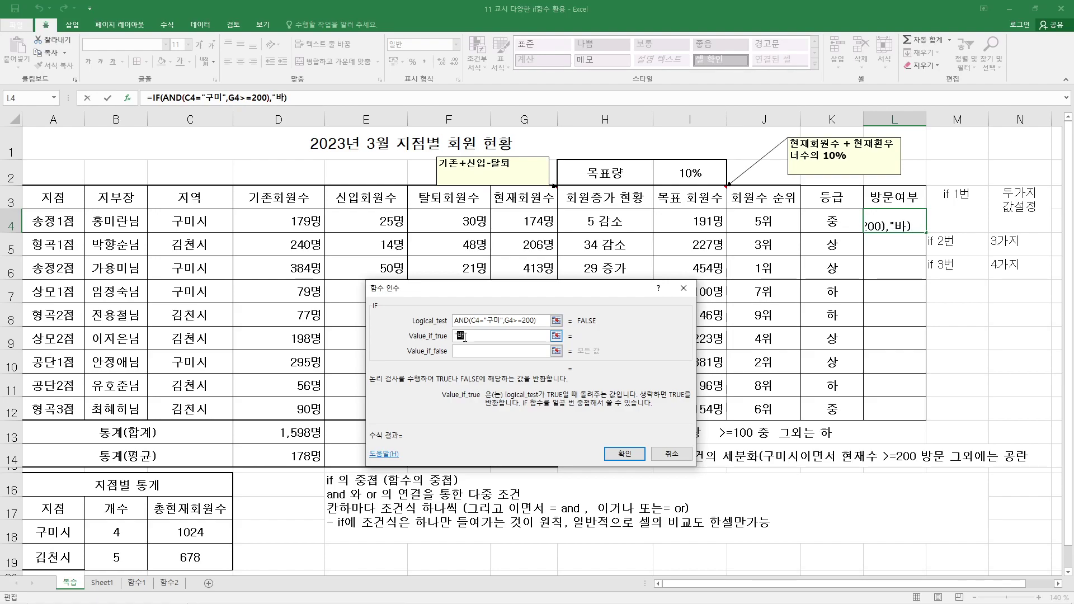
type("\"")
key("Tab")
type("\"\"")
key("Return")
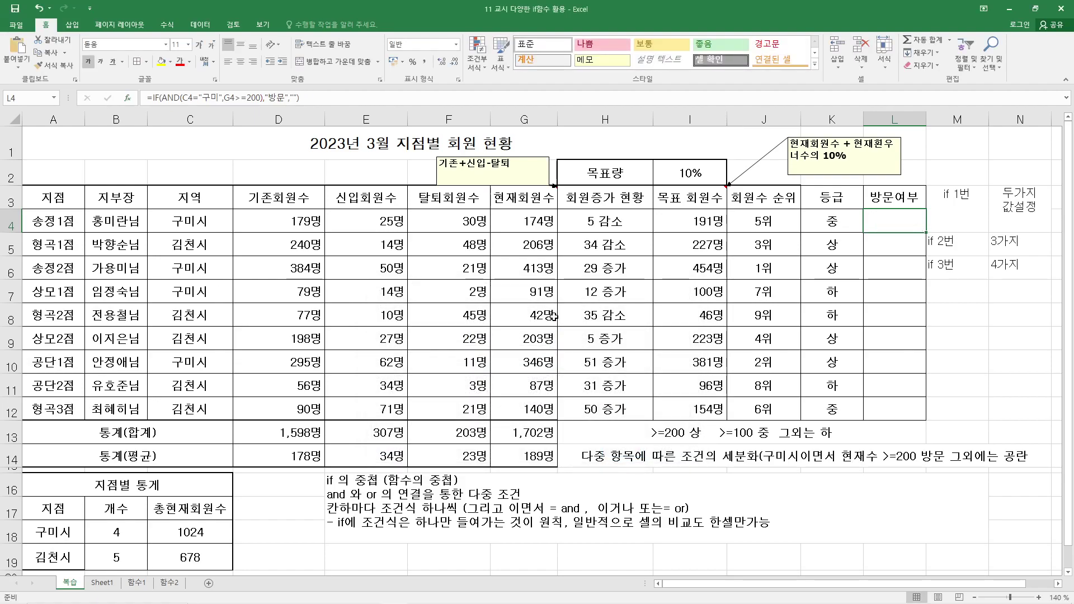
Fill the L4 formula down through L12 and center the filled cells vertically and horizontally.
left_click_drag(926, 234, 915, 412)
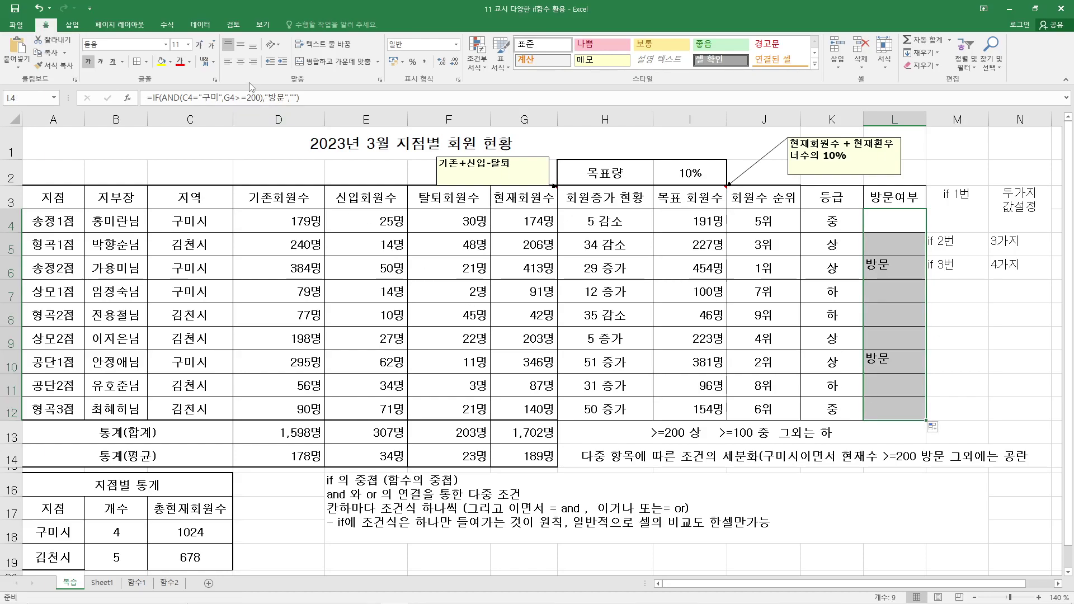
left_click(241, 45)
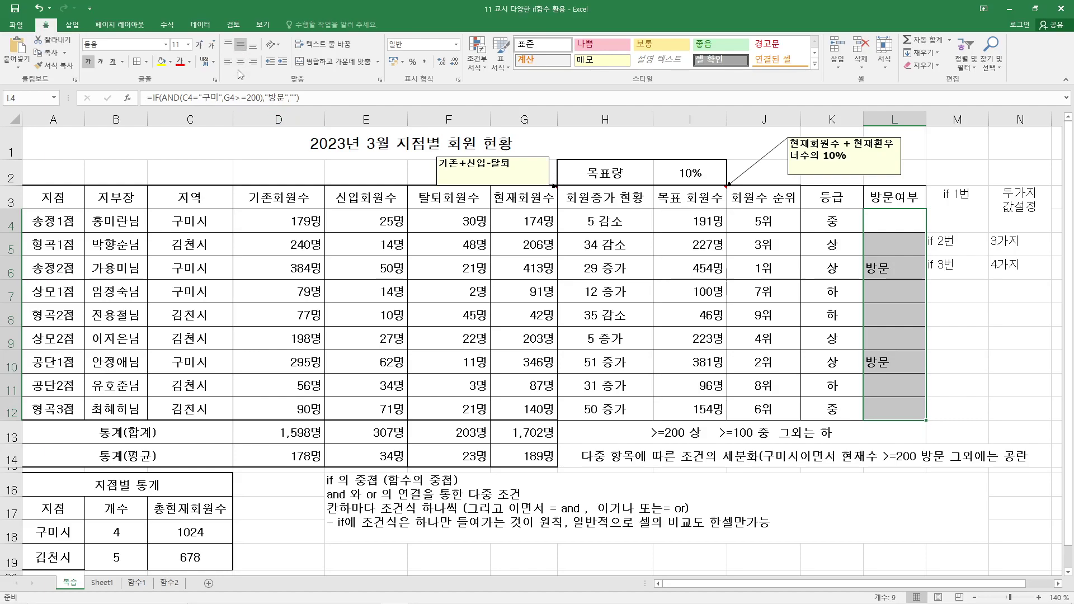
left_click(240, 61)
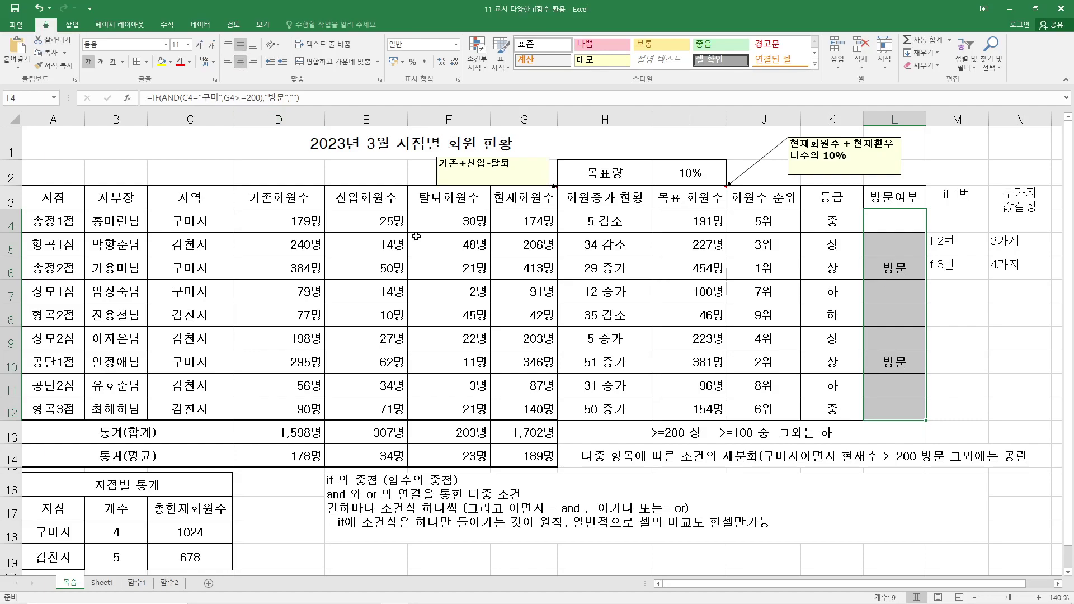
left_click(883, 408)
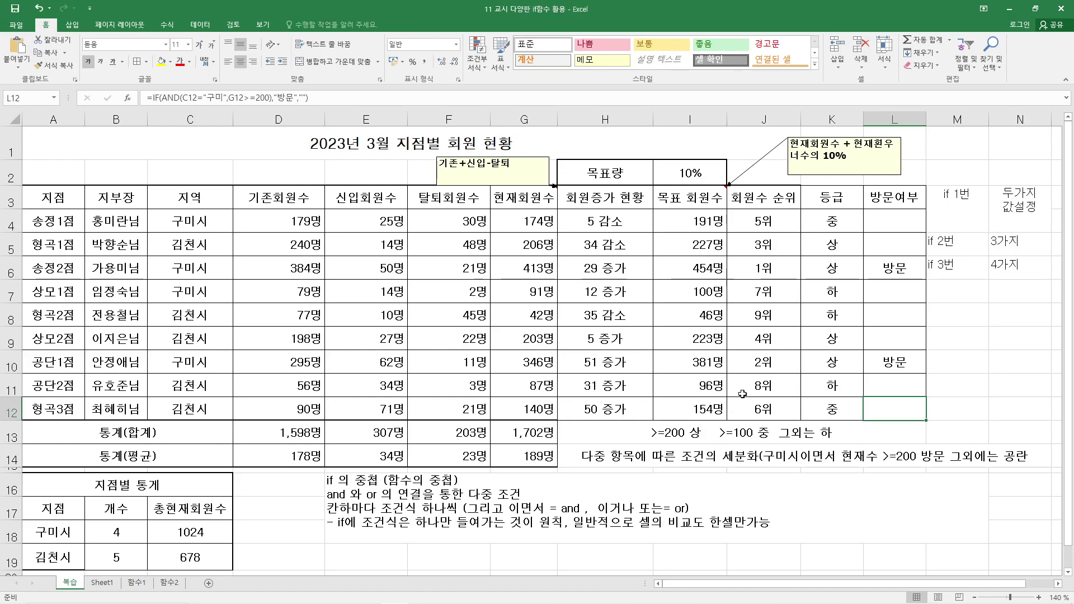
left_click(257, 593)
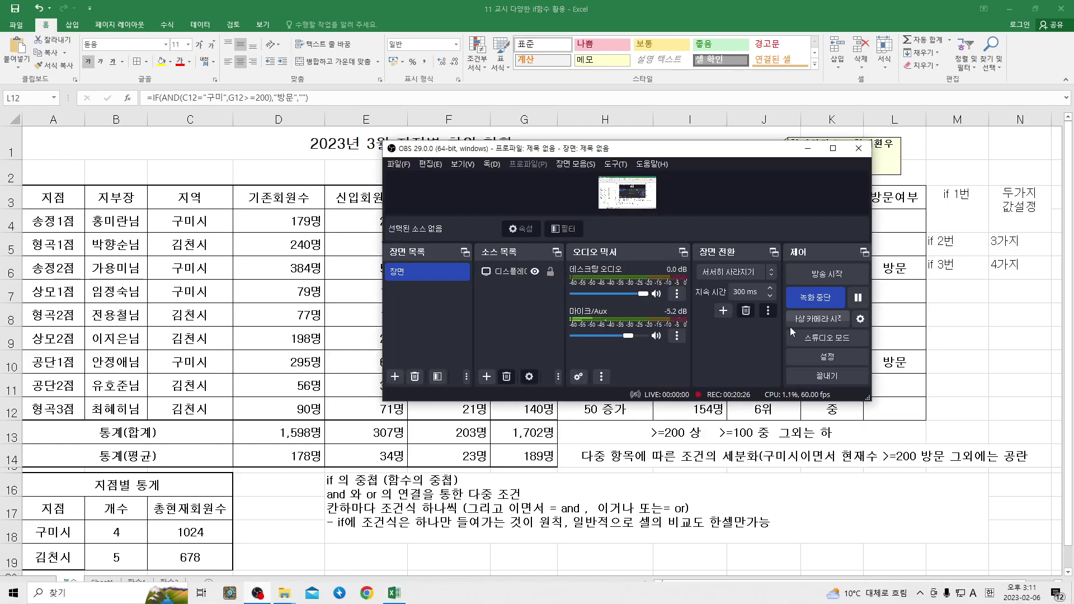